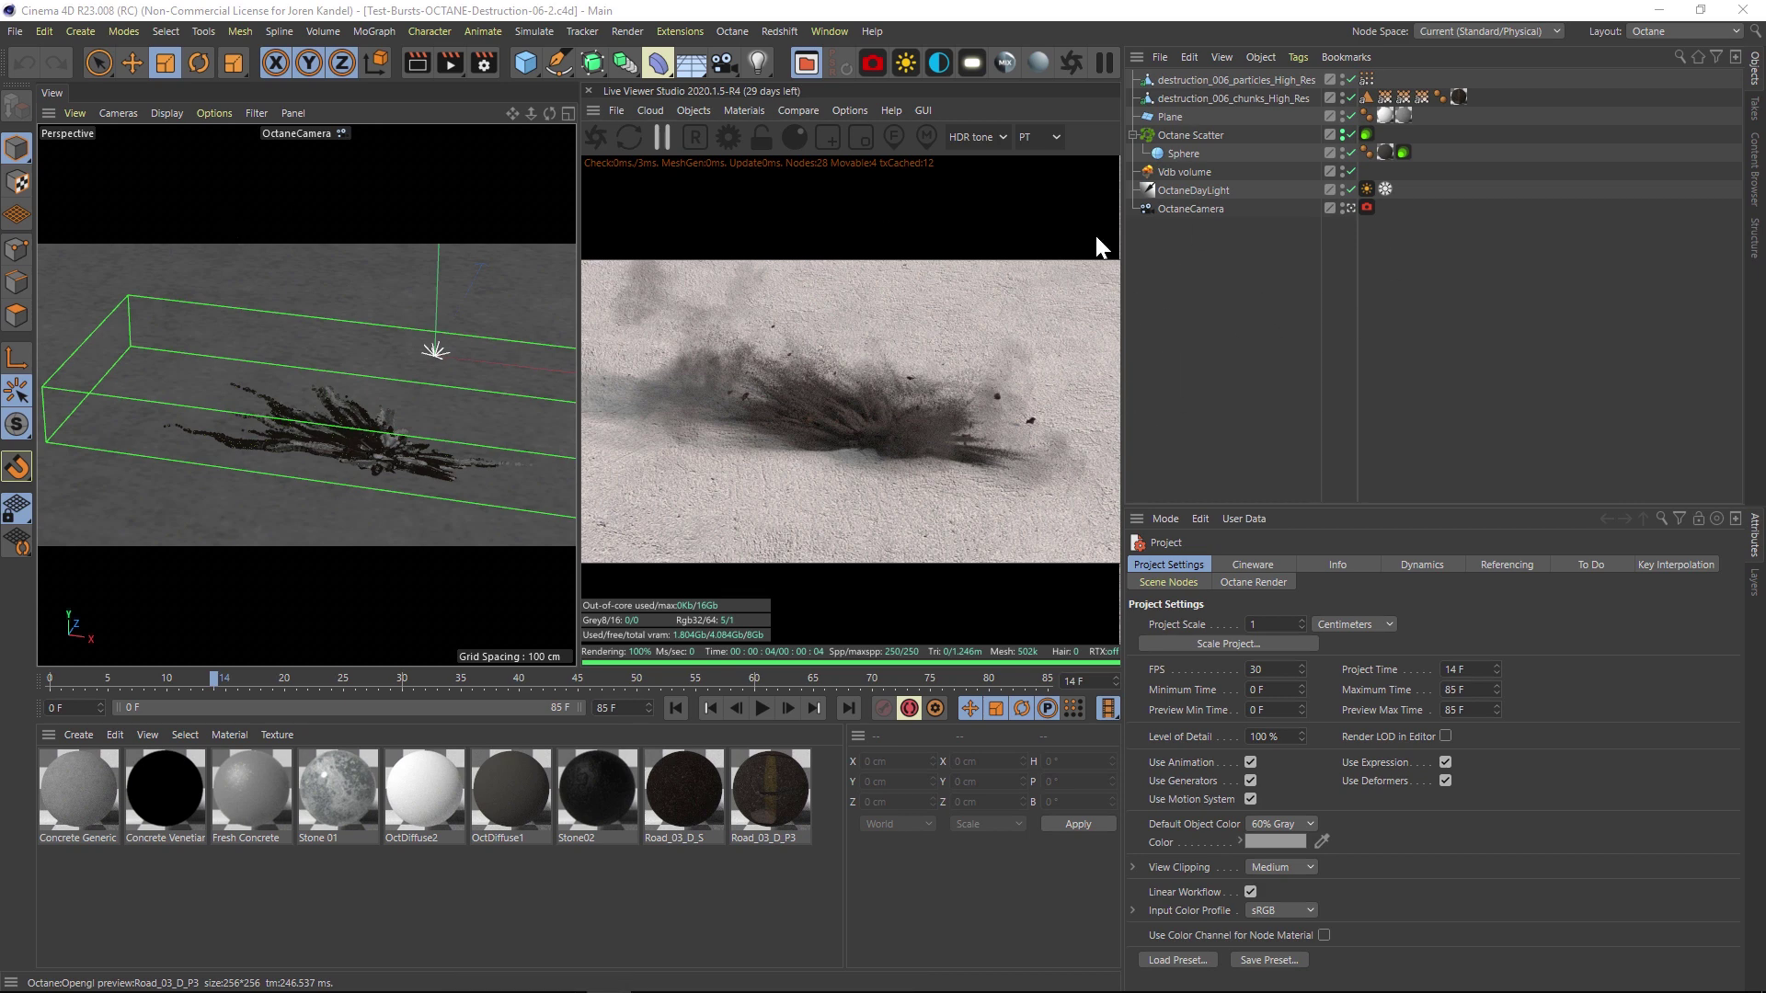
Import the Alembic file destruction_004_chunks_High_Res from the destruction_004 folder with its scale in meters
{"action": "left_click", "coordinate": [1206, 79]}
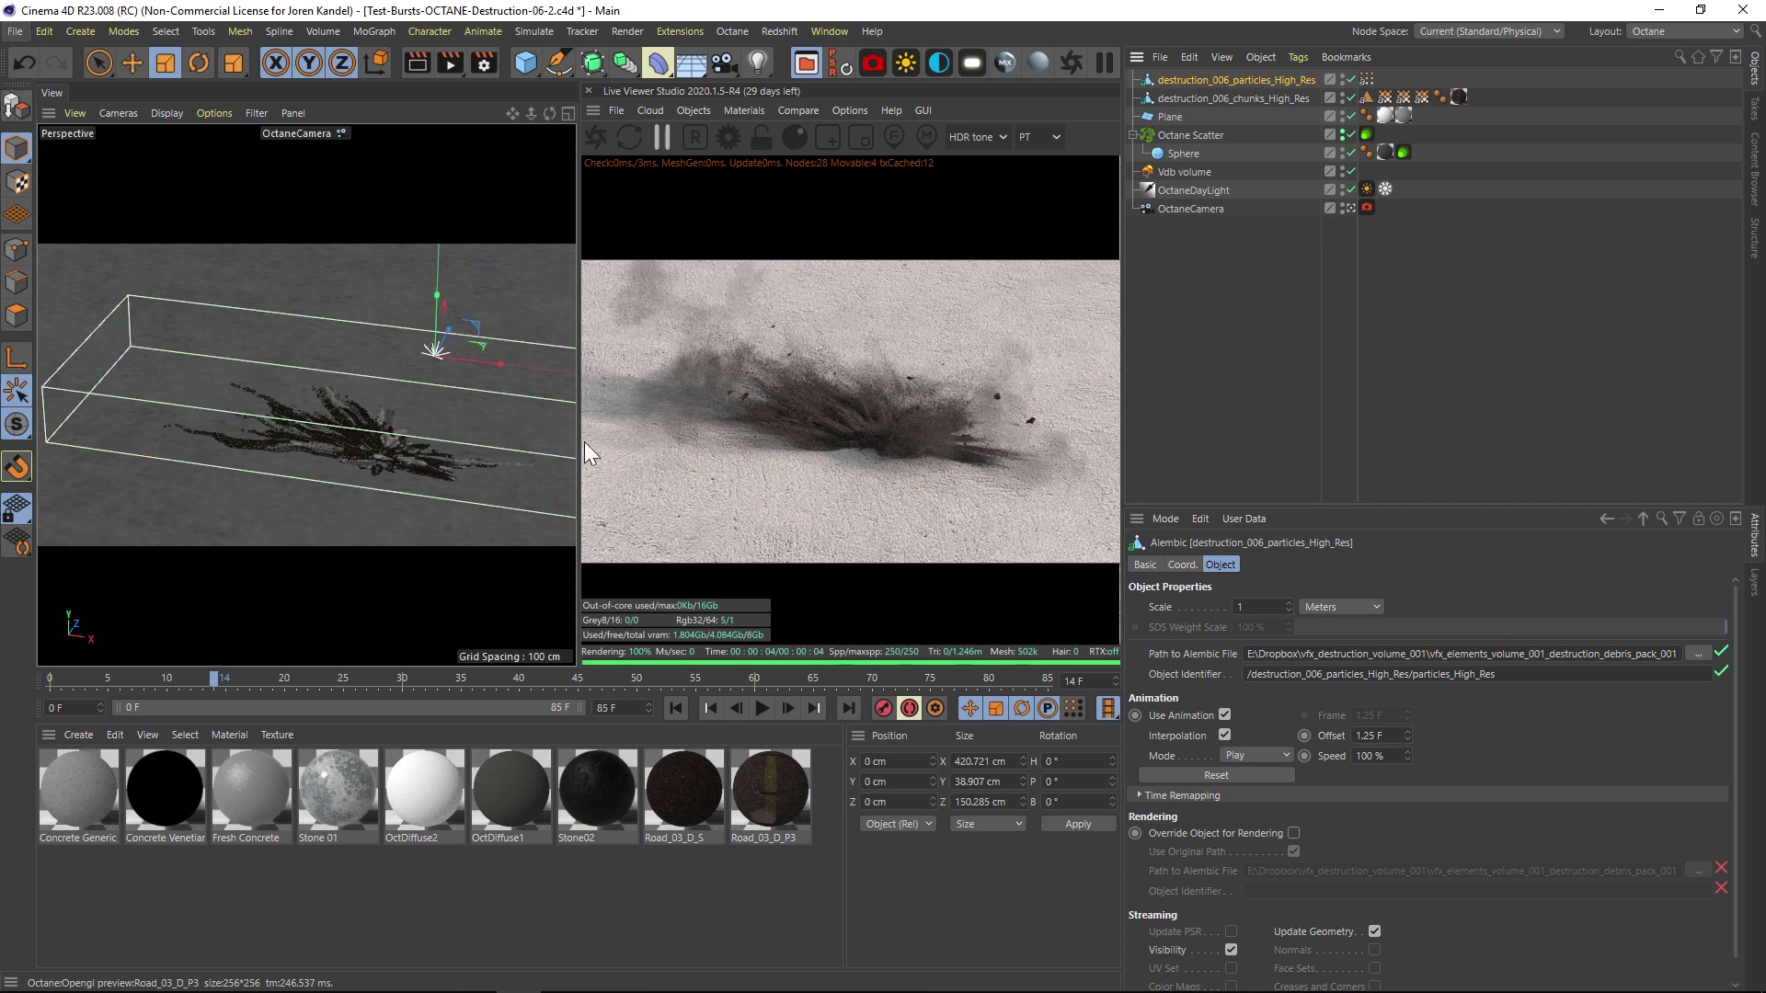
{"action": "left_click", "coordinate": [15, 33]}
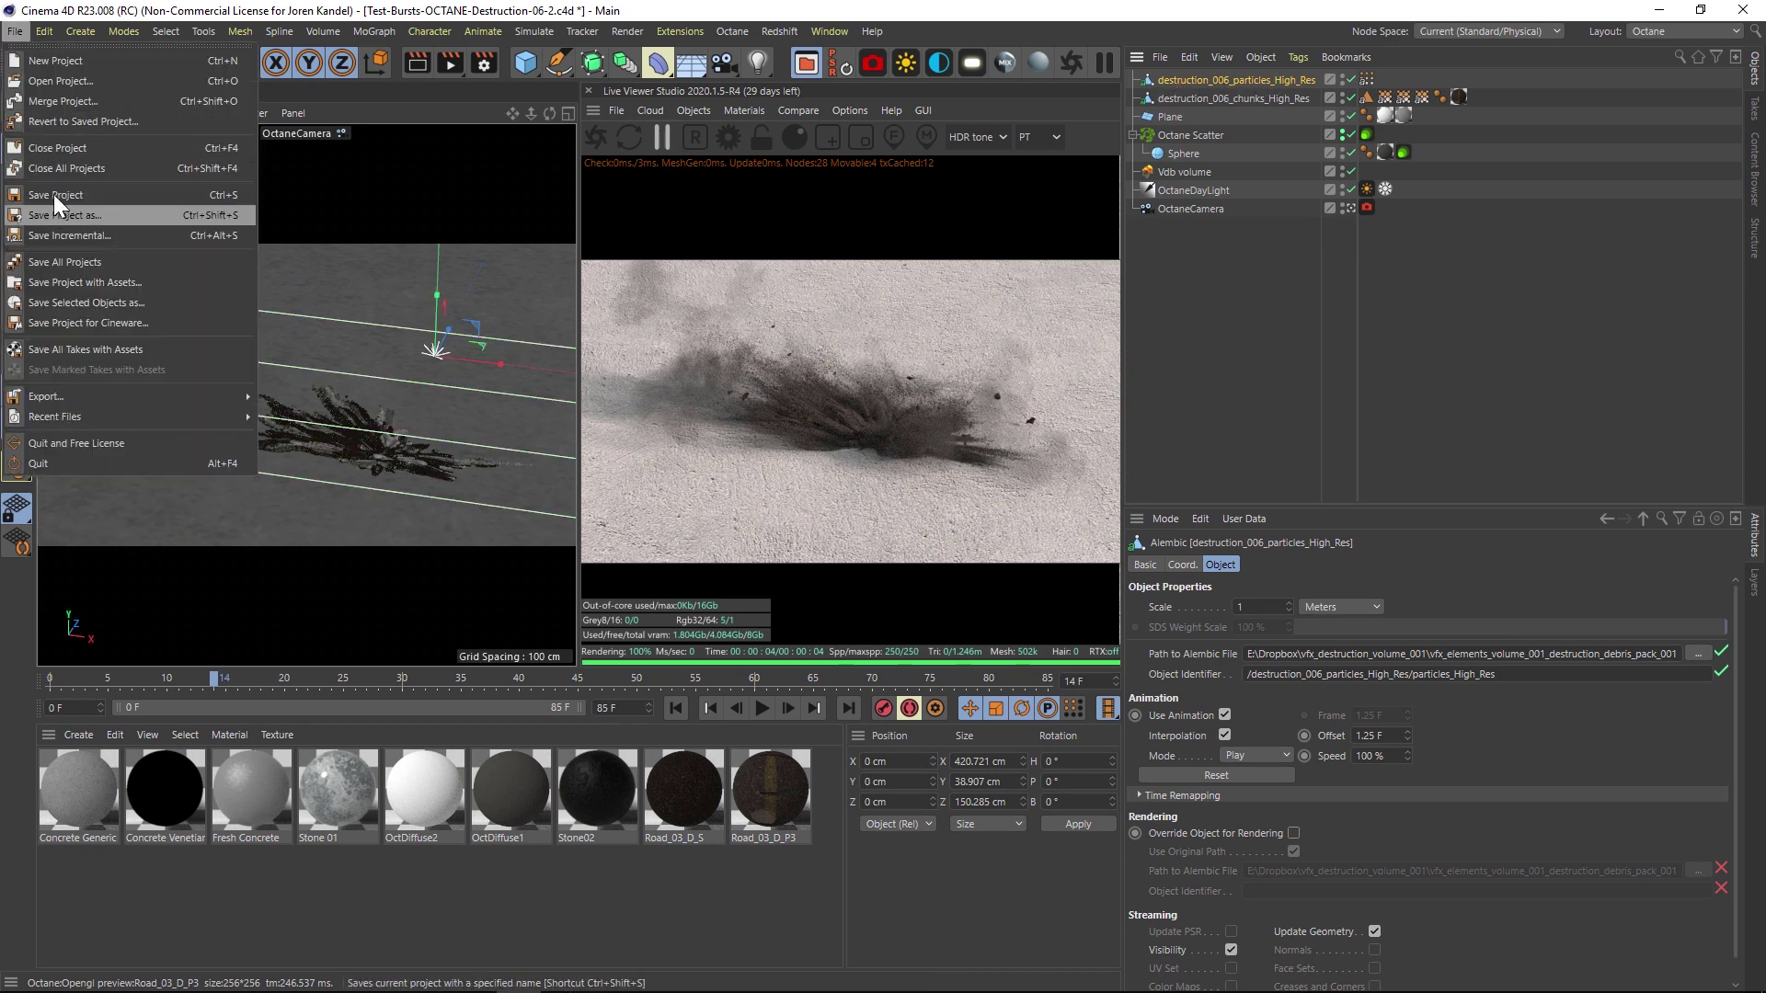
{"action": "left_click", "coordinate": [79, 101]}
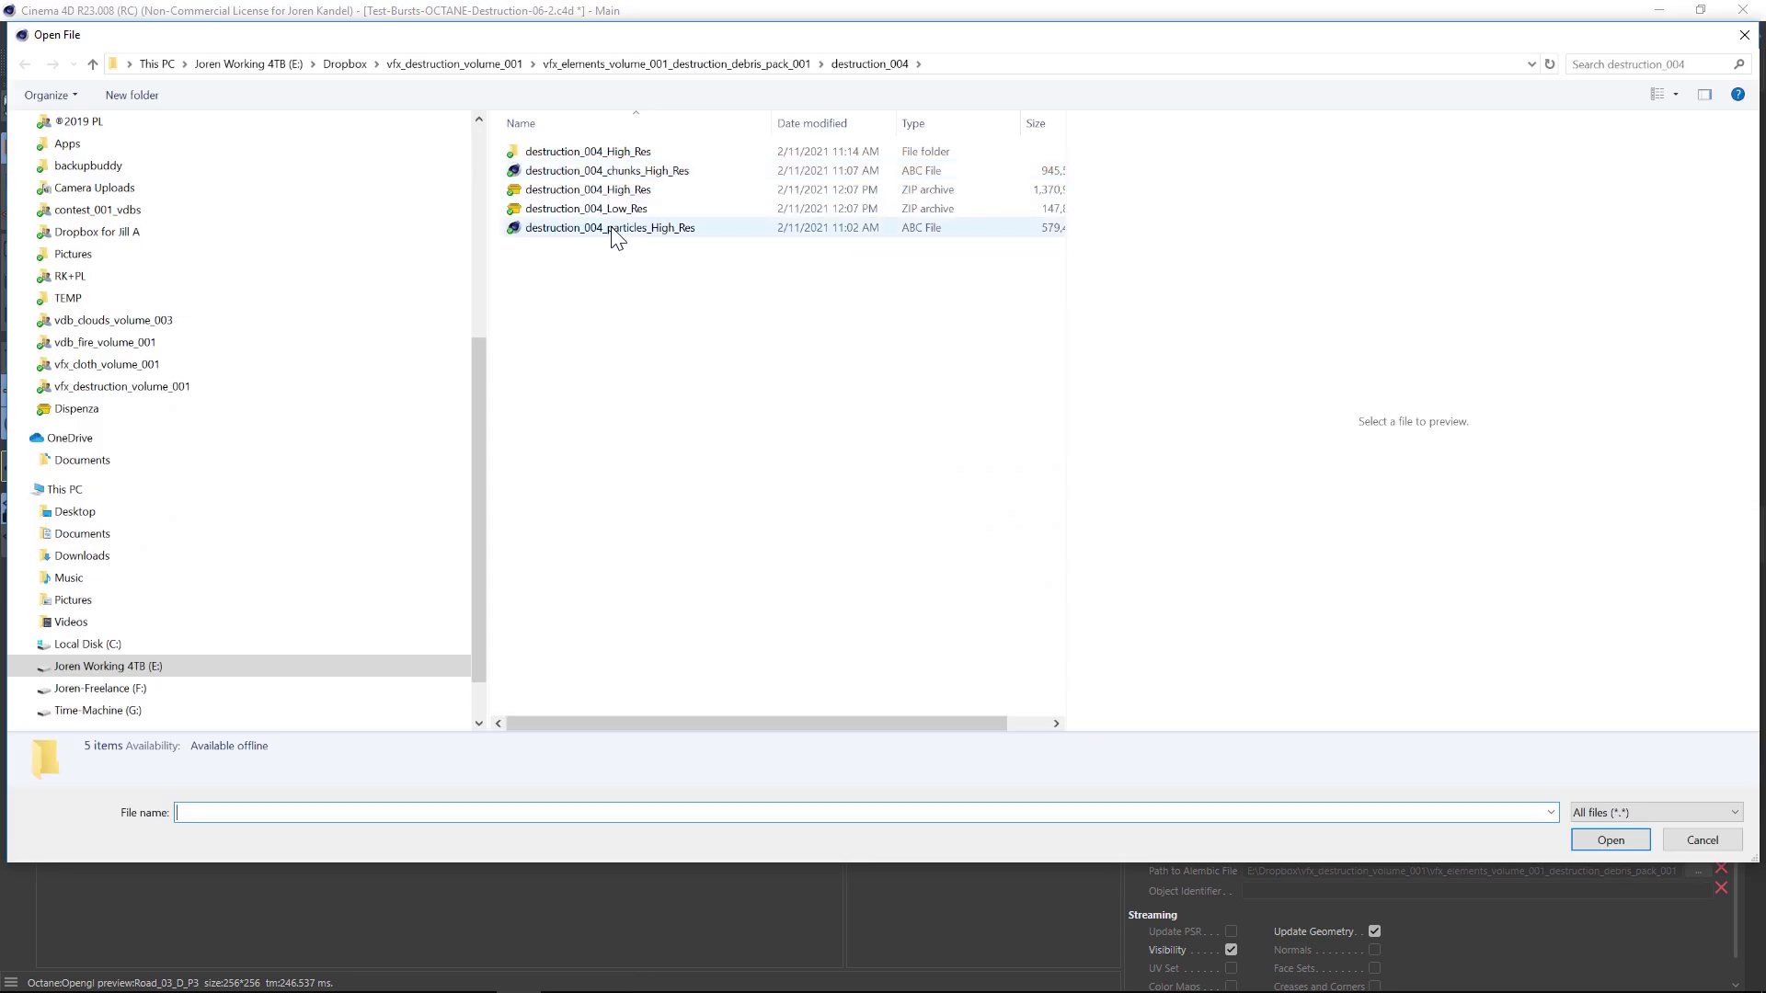
{"action": "double_click", "coordinate": [589, 153]}
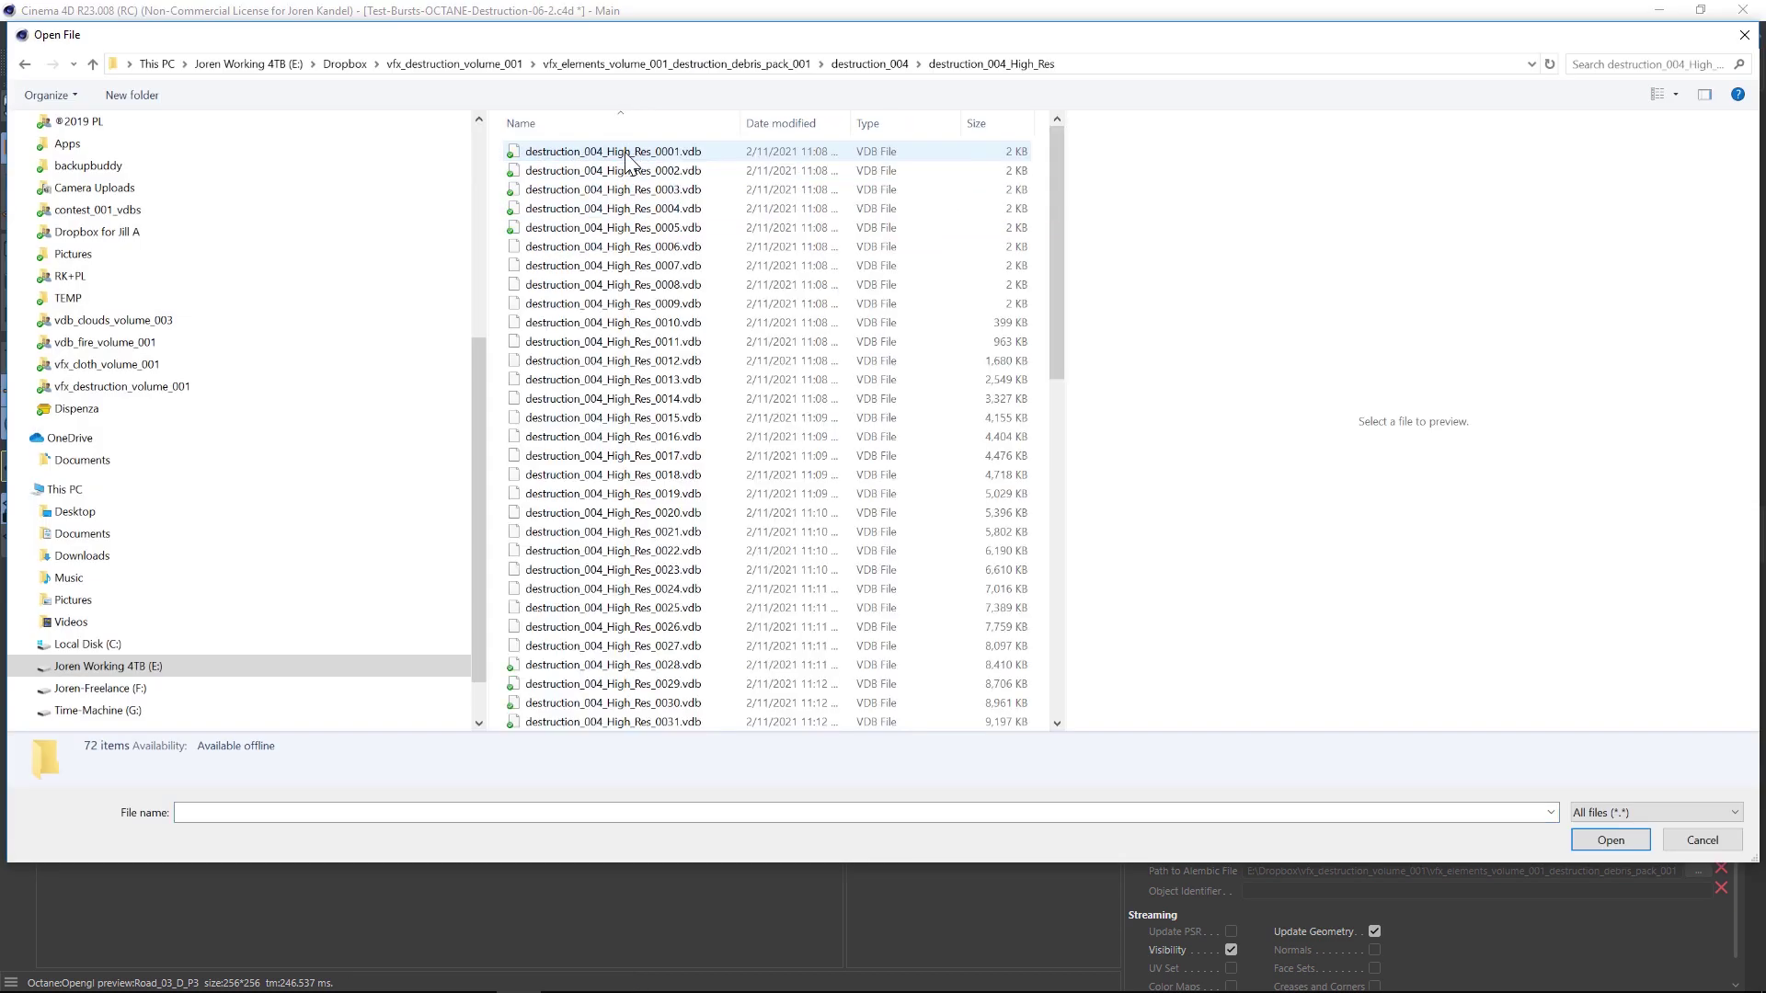
{"action": "left_click", "coordinate": [33, 64]}
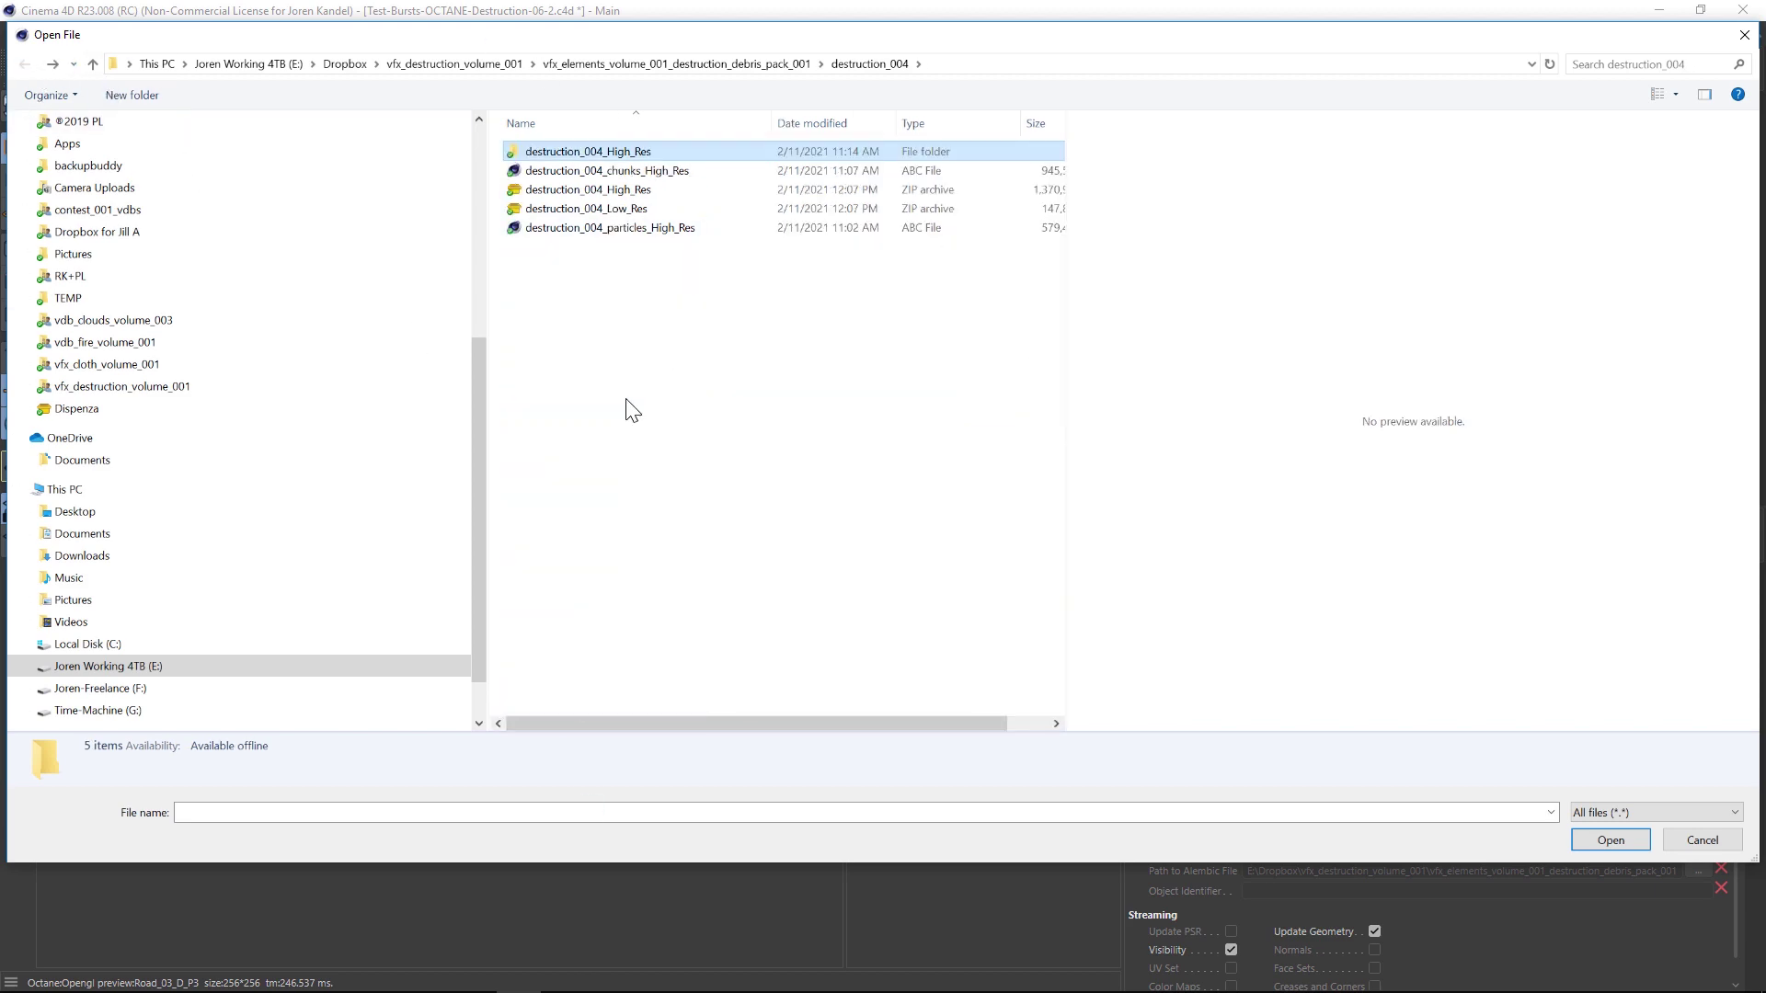
{"action": "left_click", "coordinate": [647, 171]}
{"action": "left_click", "coordinate": [1593, 836]}
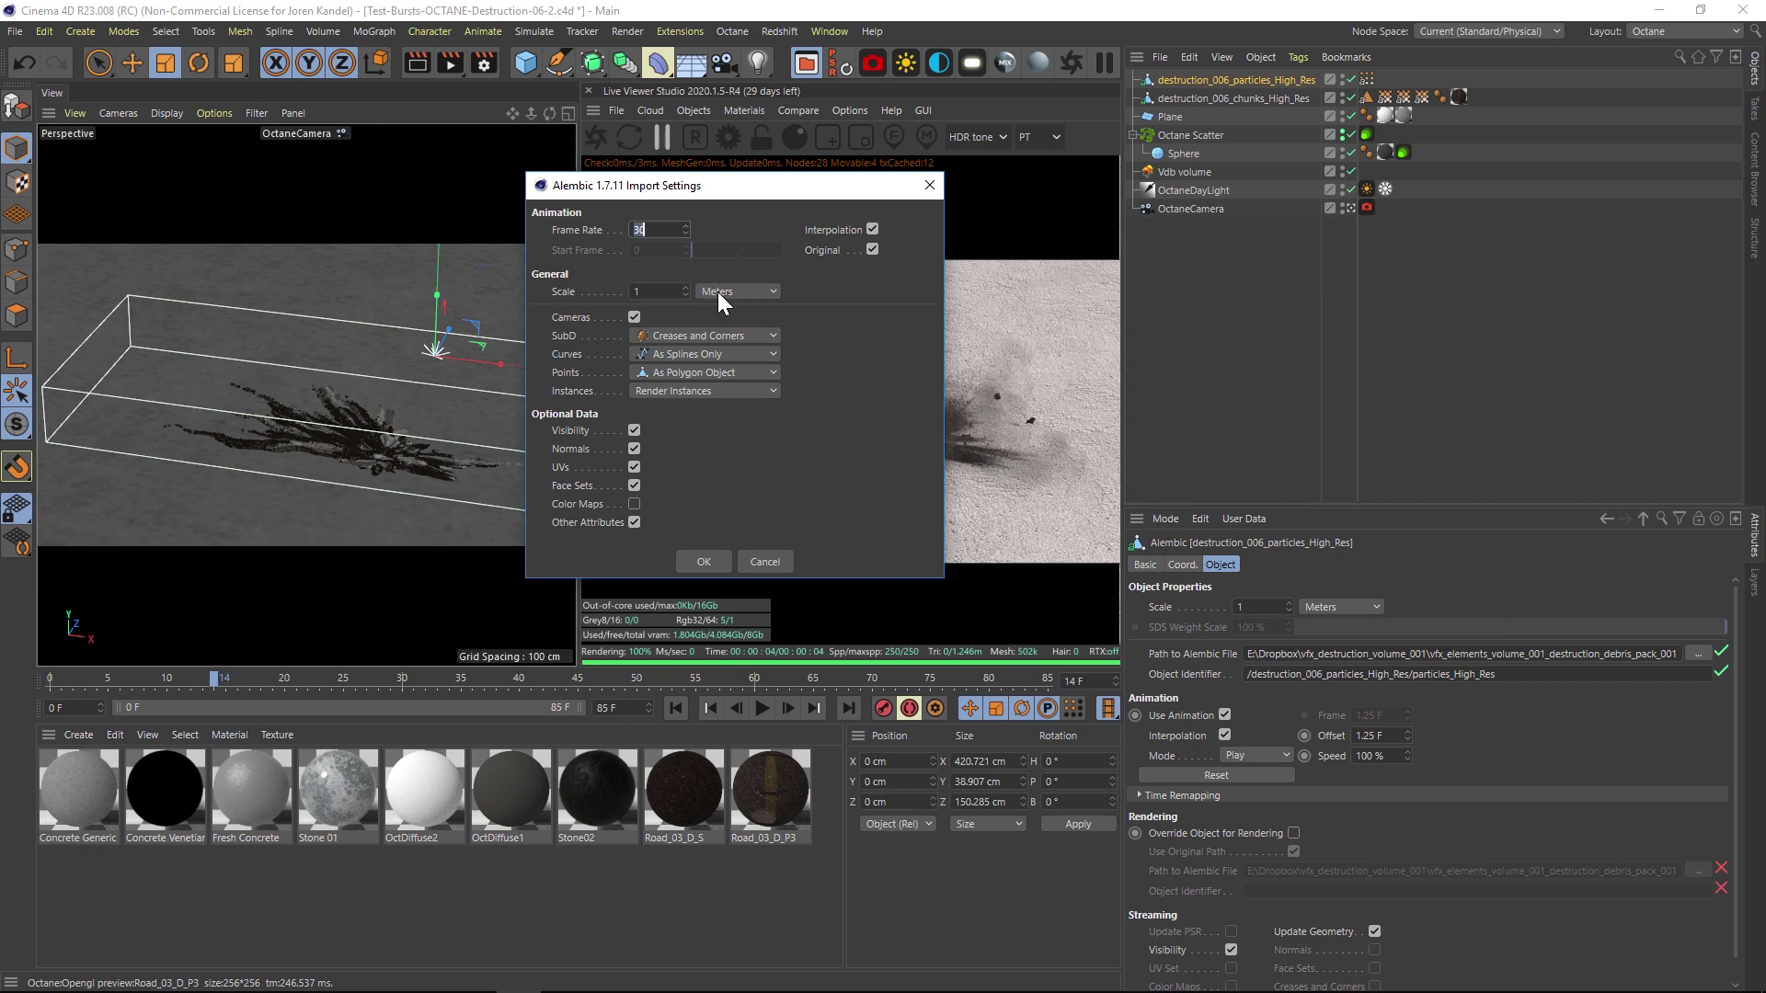
{"action": "left_click", "coordinate": [703, 562]}
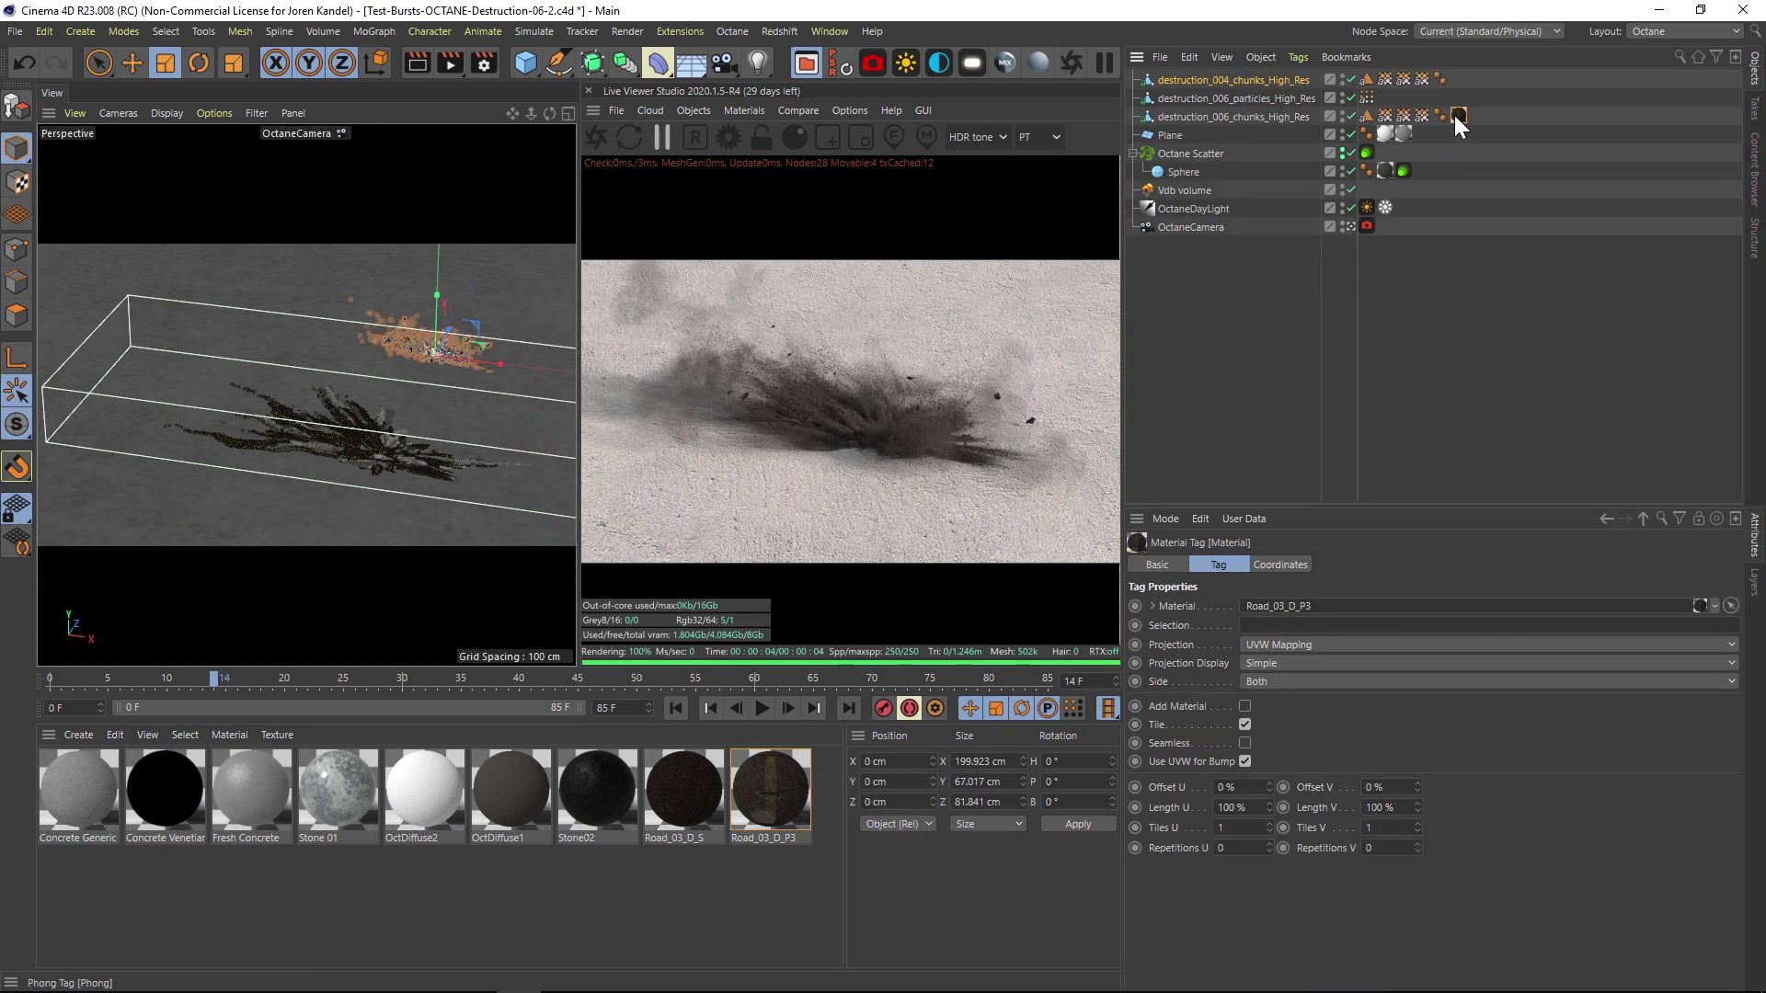
Move the Road_03_D_P3 material tag onto destruction_004_chunks_High_Res and delete the destruction_006_chunks_High_Res object
{"action": "left_click_drag", "start_coordinate": [1458, 114], "coordinate": [1470, 81]}
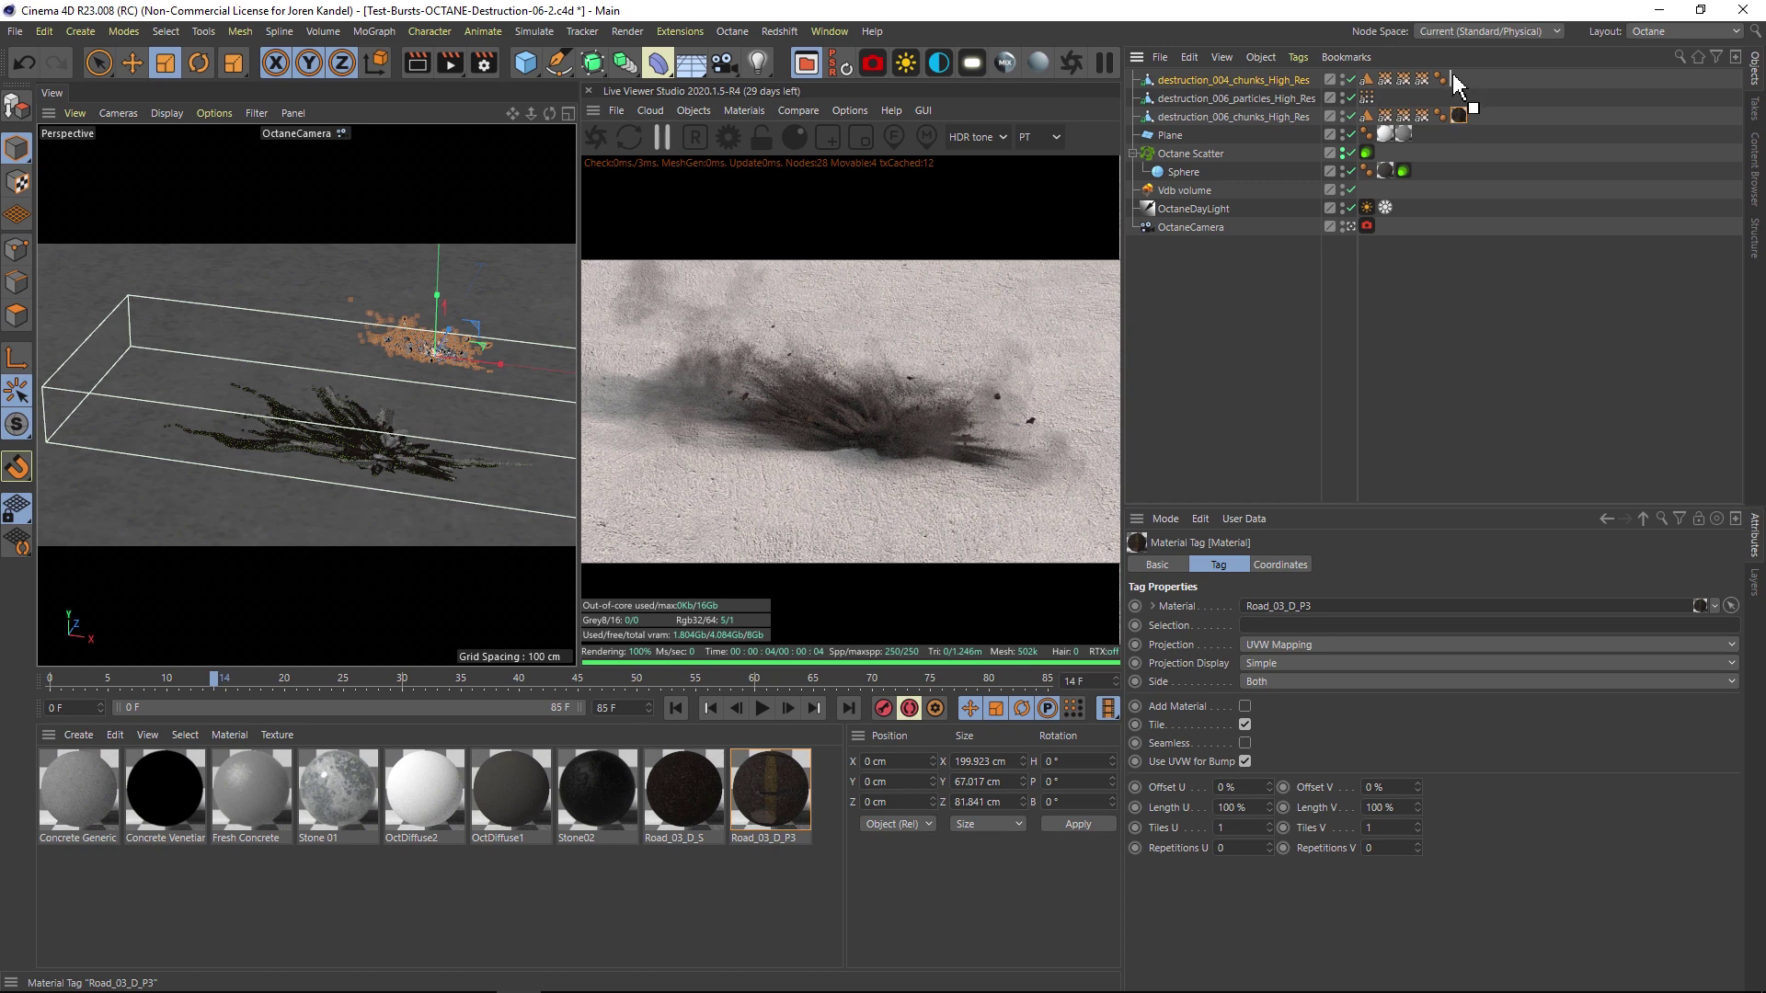
{"action": "left_click", "coordinate": [1240, 113]}
{"action": "key", "text": "Delete"}
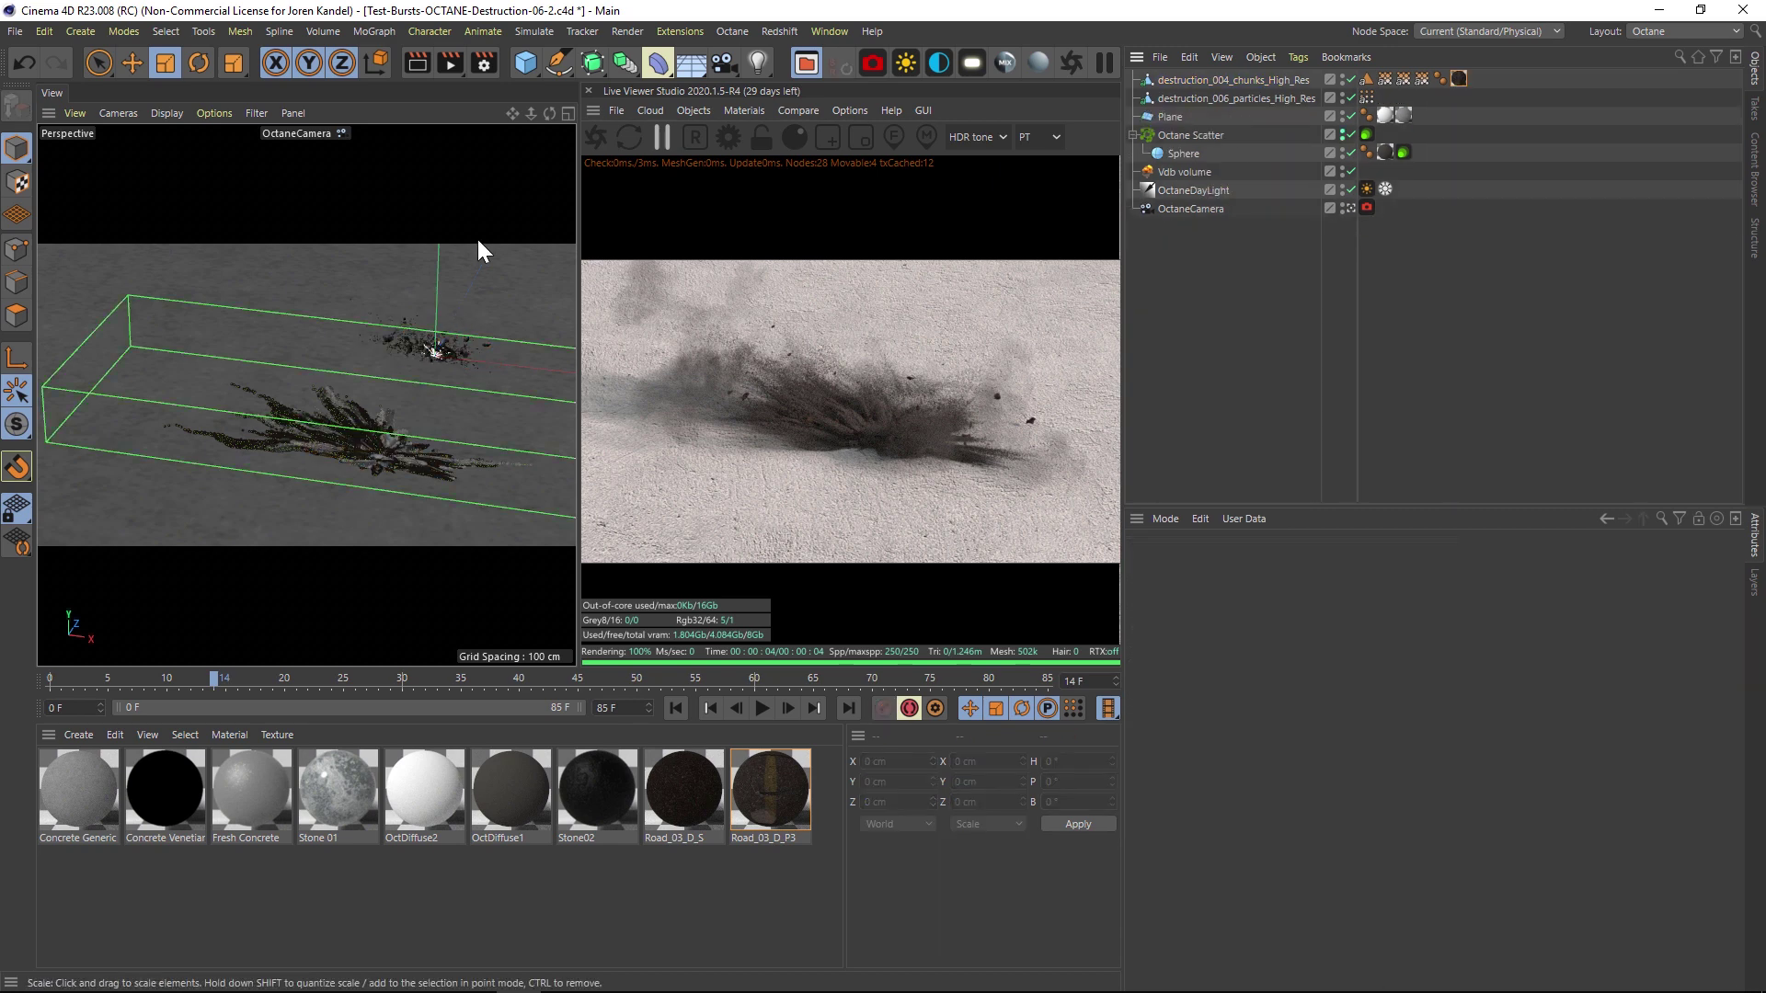
Reframe the OctaneCamera view on the imported destruction_004 chunks
{"action": "left_click_drag", "start_coordinate": [511, 113], "coordinate": [504, 114]}
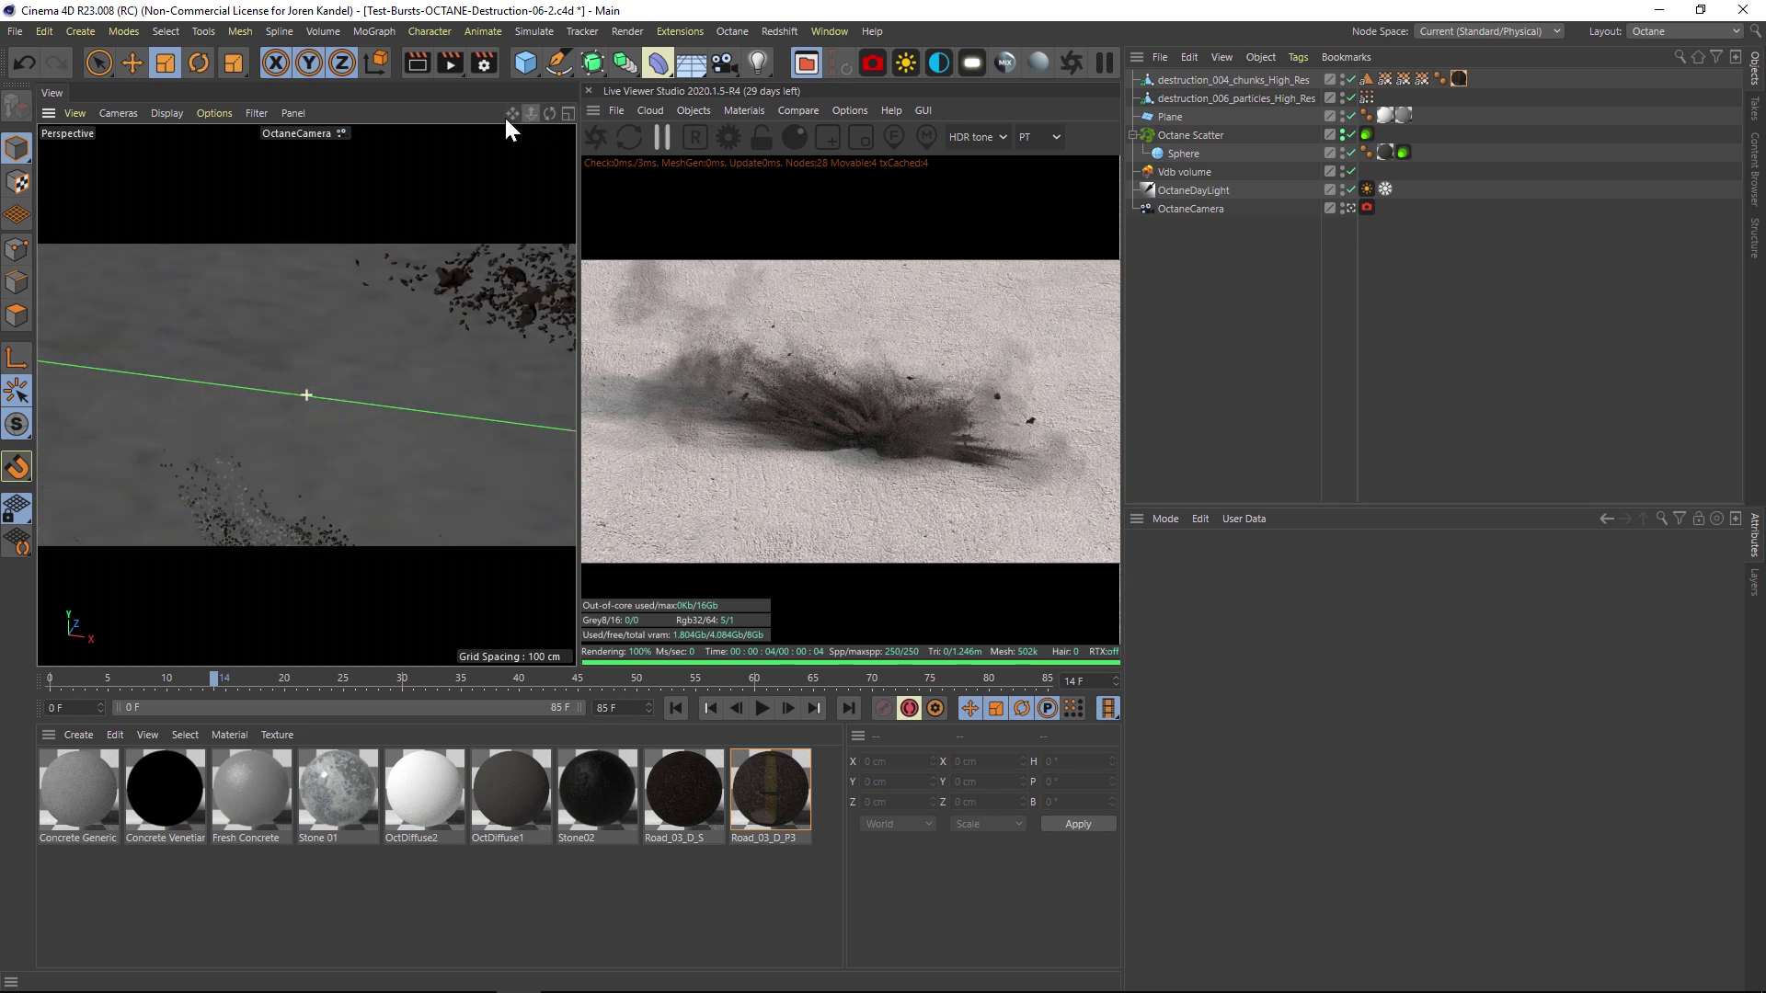
{"action": "left_click", "coordinate": [1367, 79]}
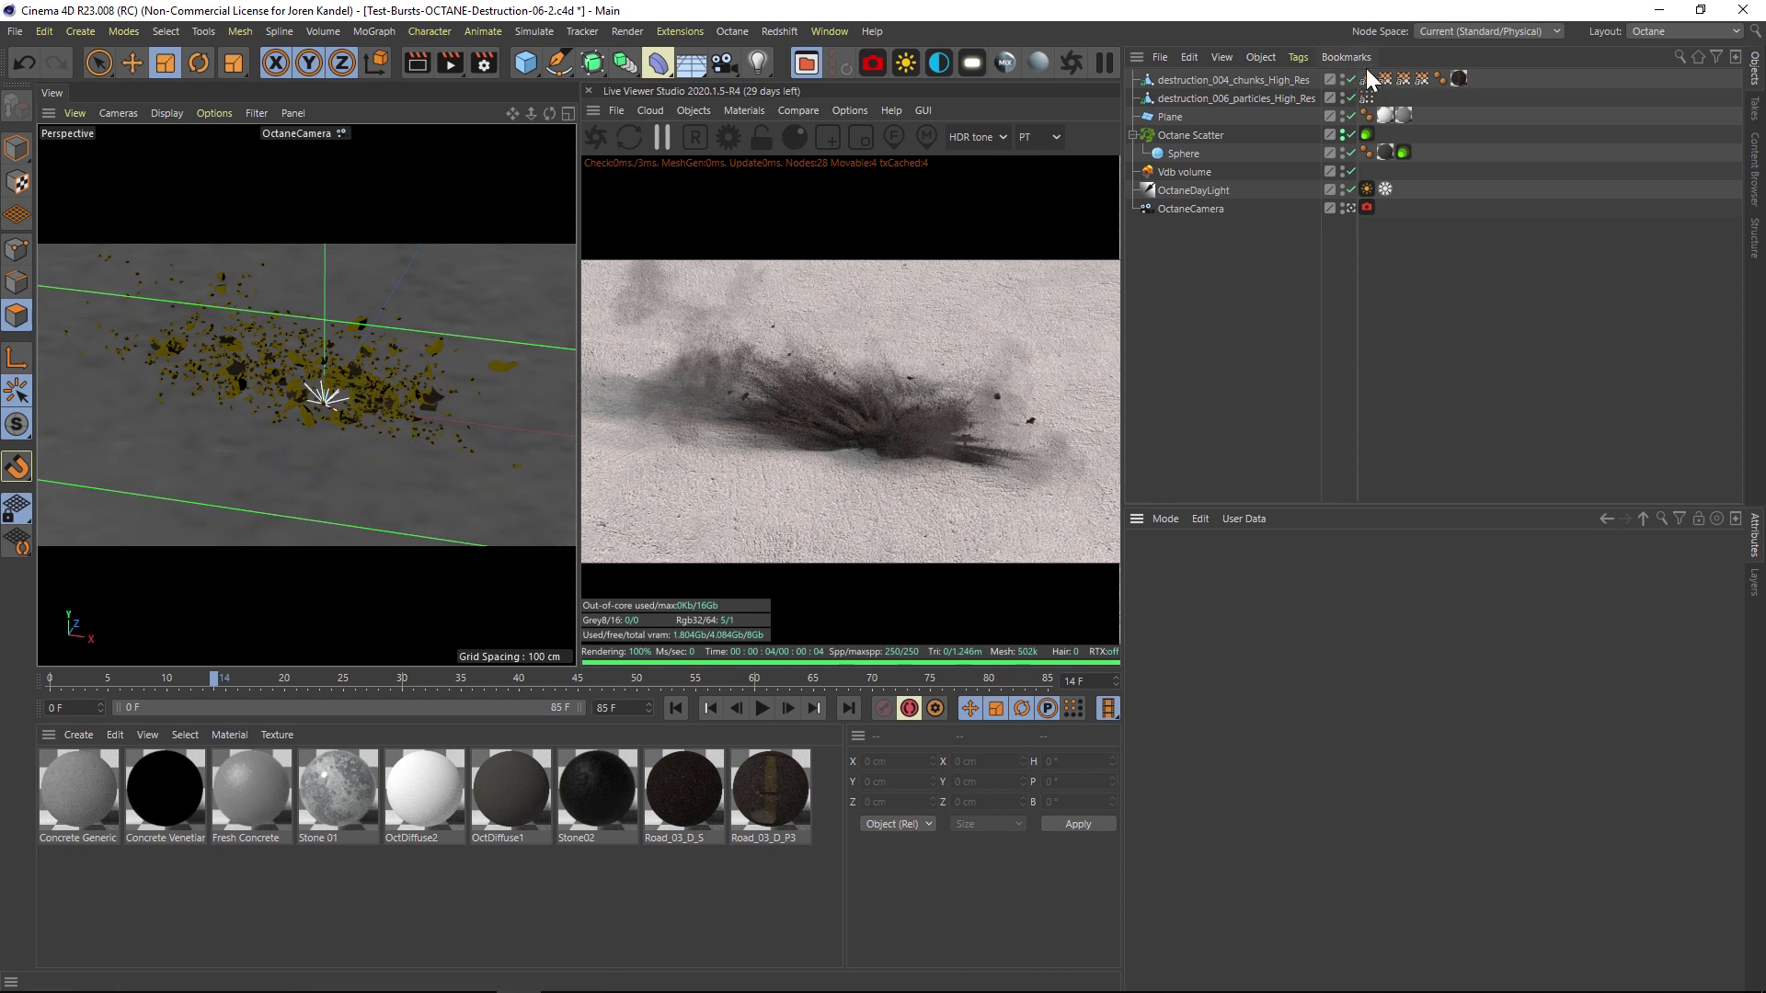
{"action": "key", "text": "ctrl+shift+z"}
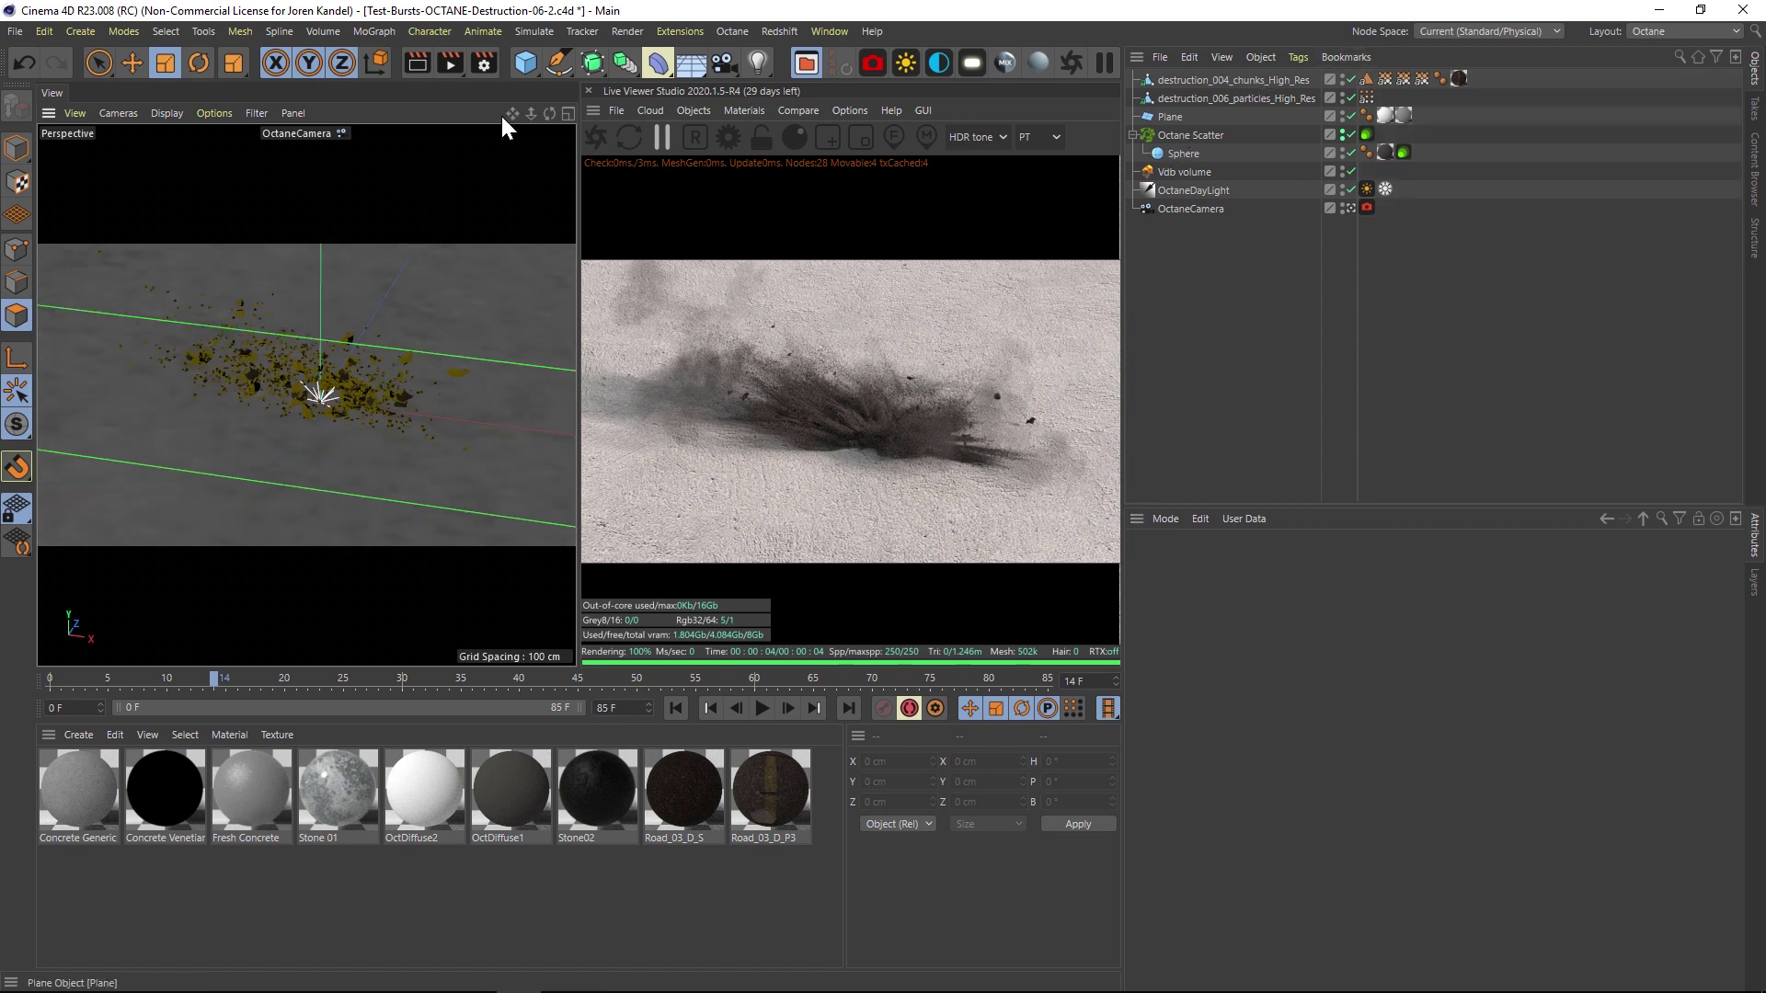
{"action": "left_click", "coordinate": [44, 31]}
{"action": "left_click", "coordinate": [130, 217]}
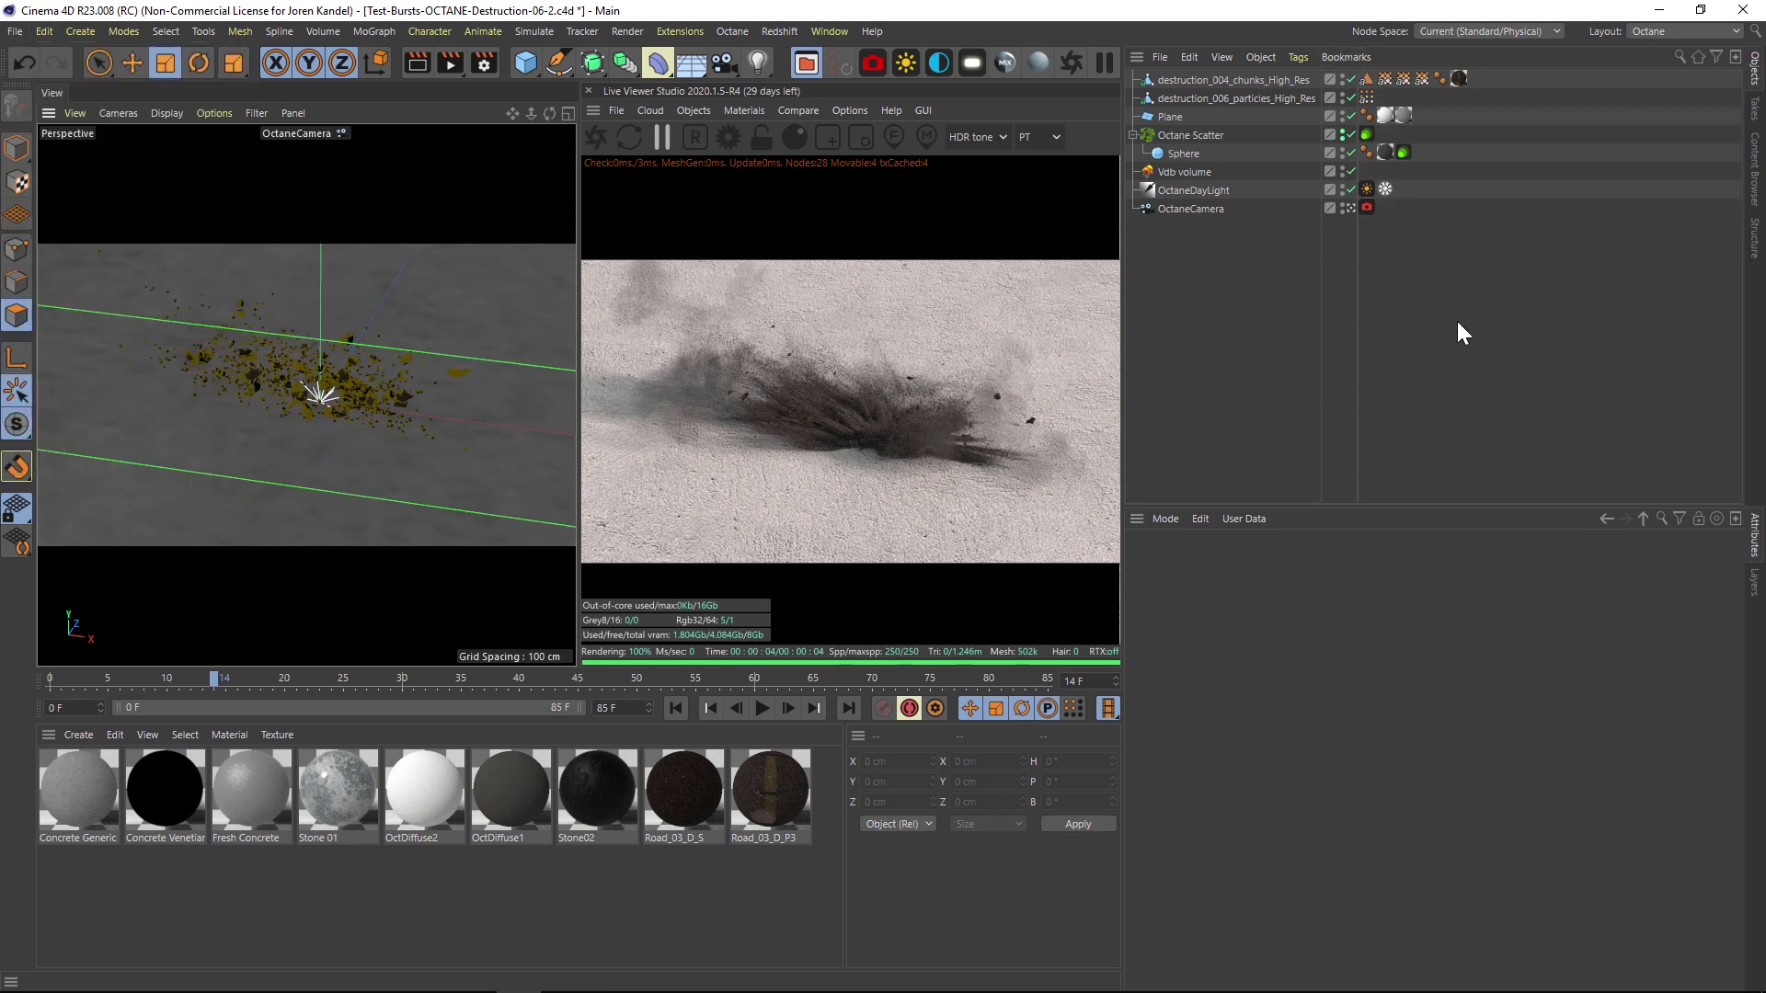
Load destruction_004_High_Res_0001.vdb from the destruction_004_High_Res folder as the Vdb volume's source file
{"action": "left_click", "coordinate": [1174, 172]}
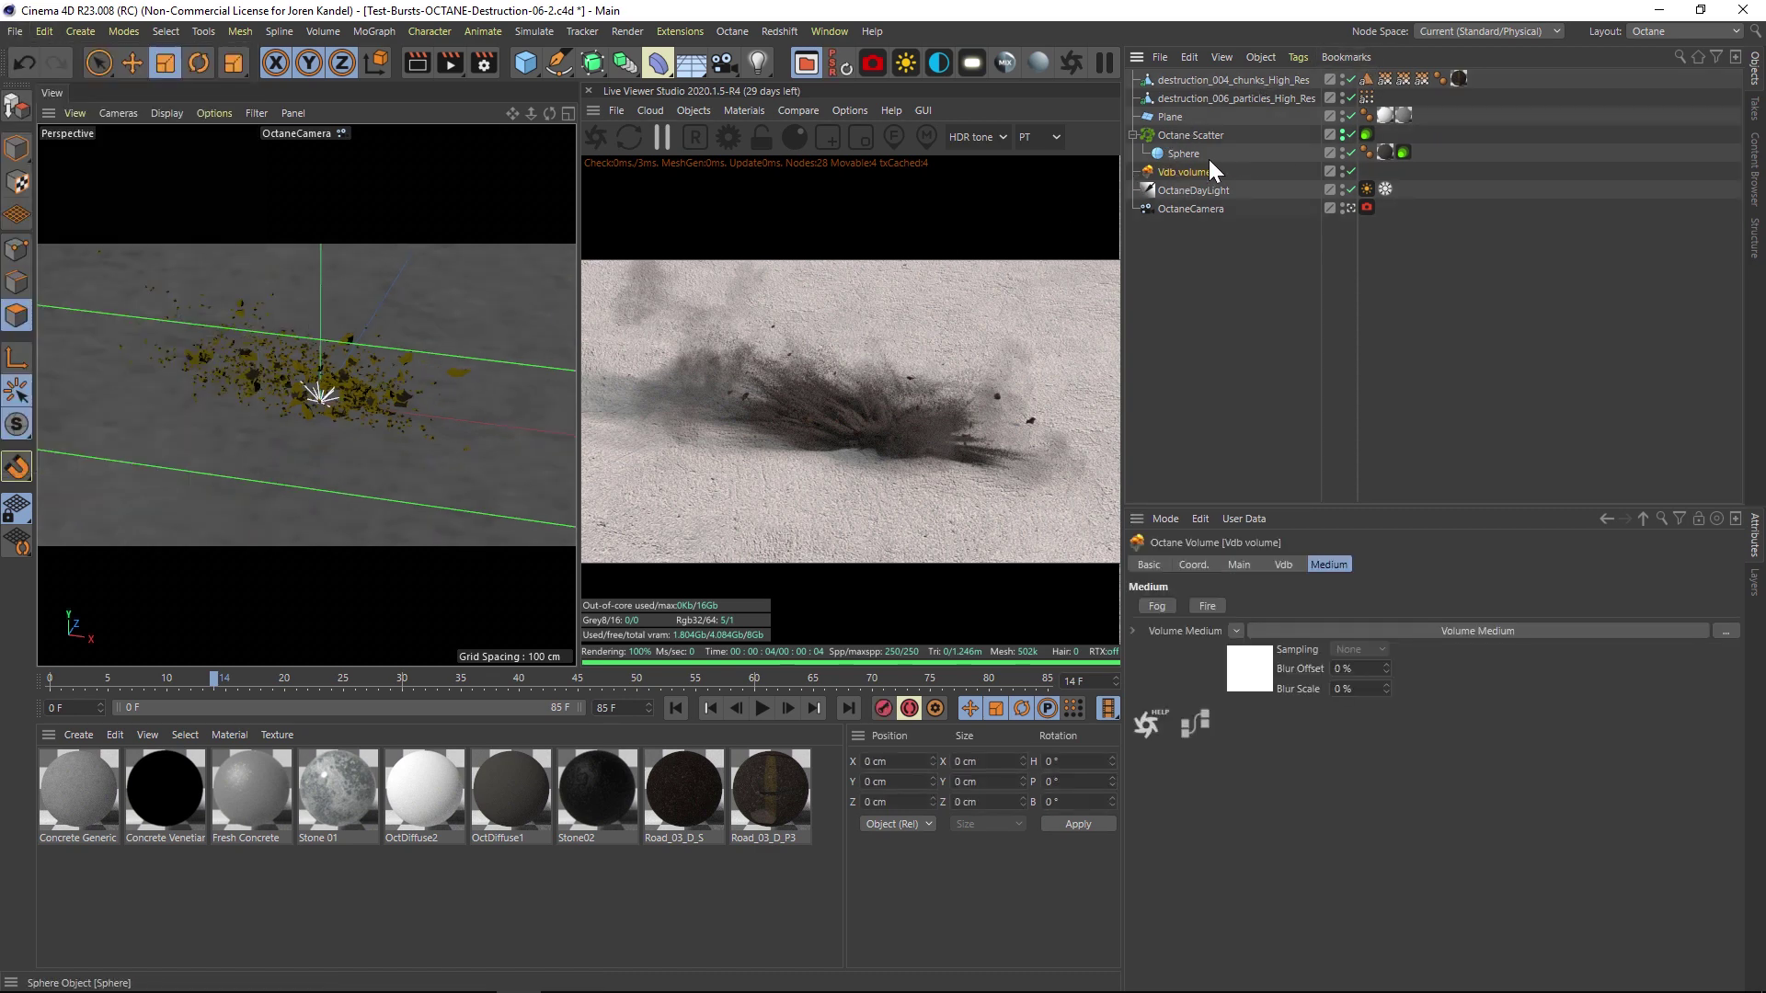
{"action": "left_click", "coordinate": [1282, 565]}
{"action": "left_click", "coordinate": [1726, 607]}
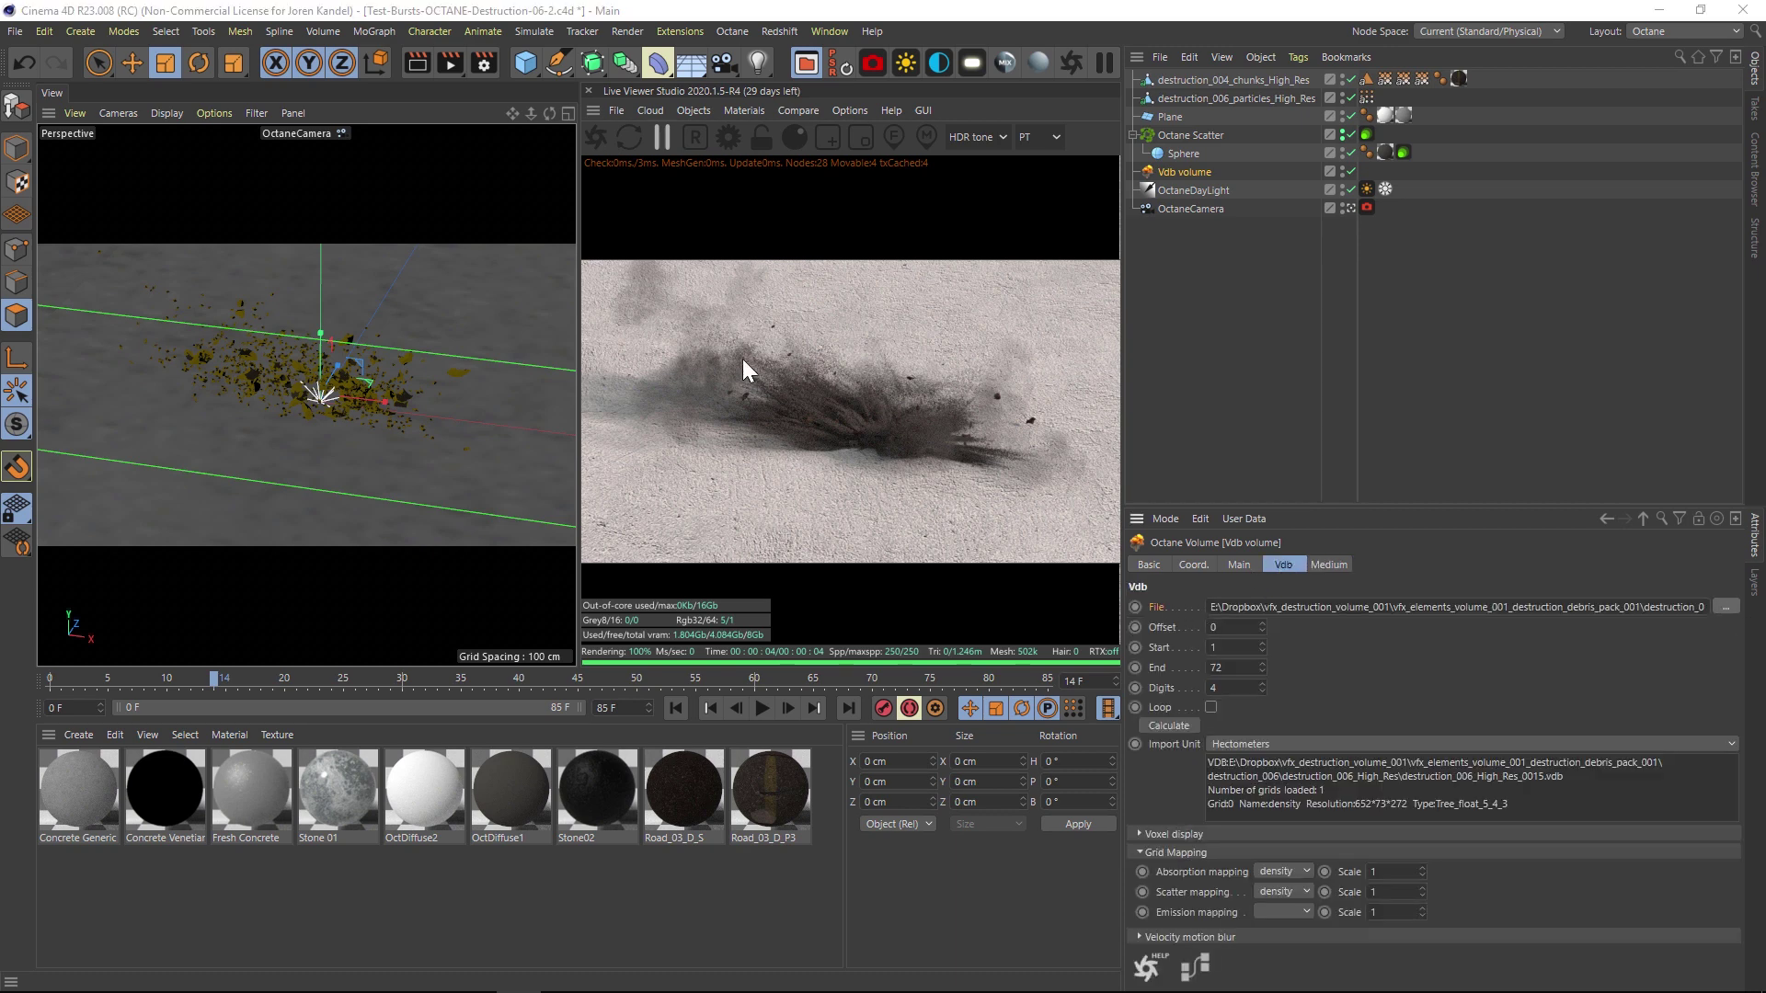
{"action": "left_click", "coordinate": [782, 64]}
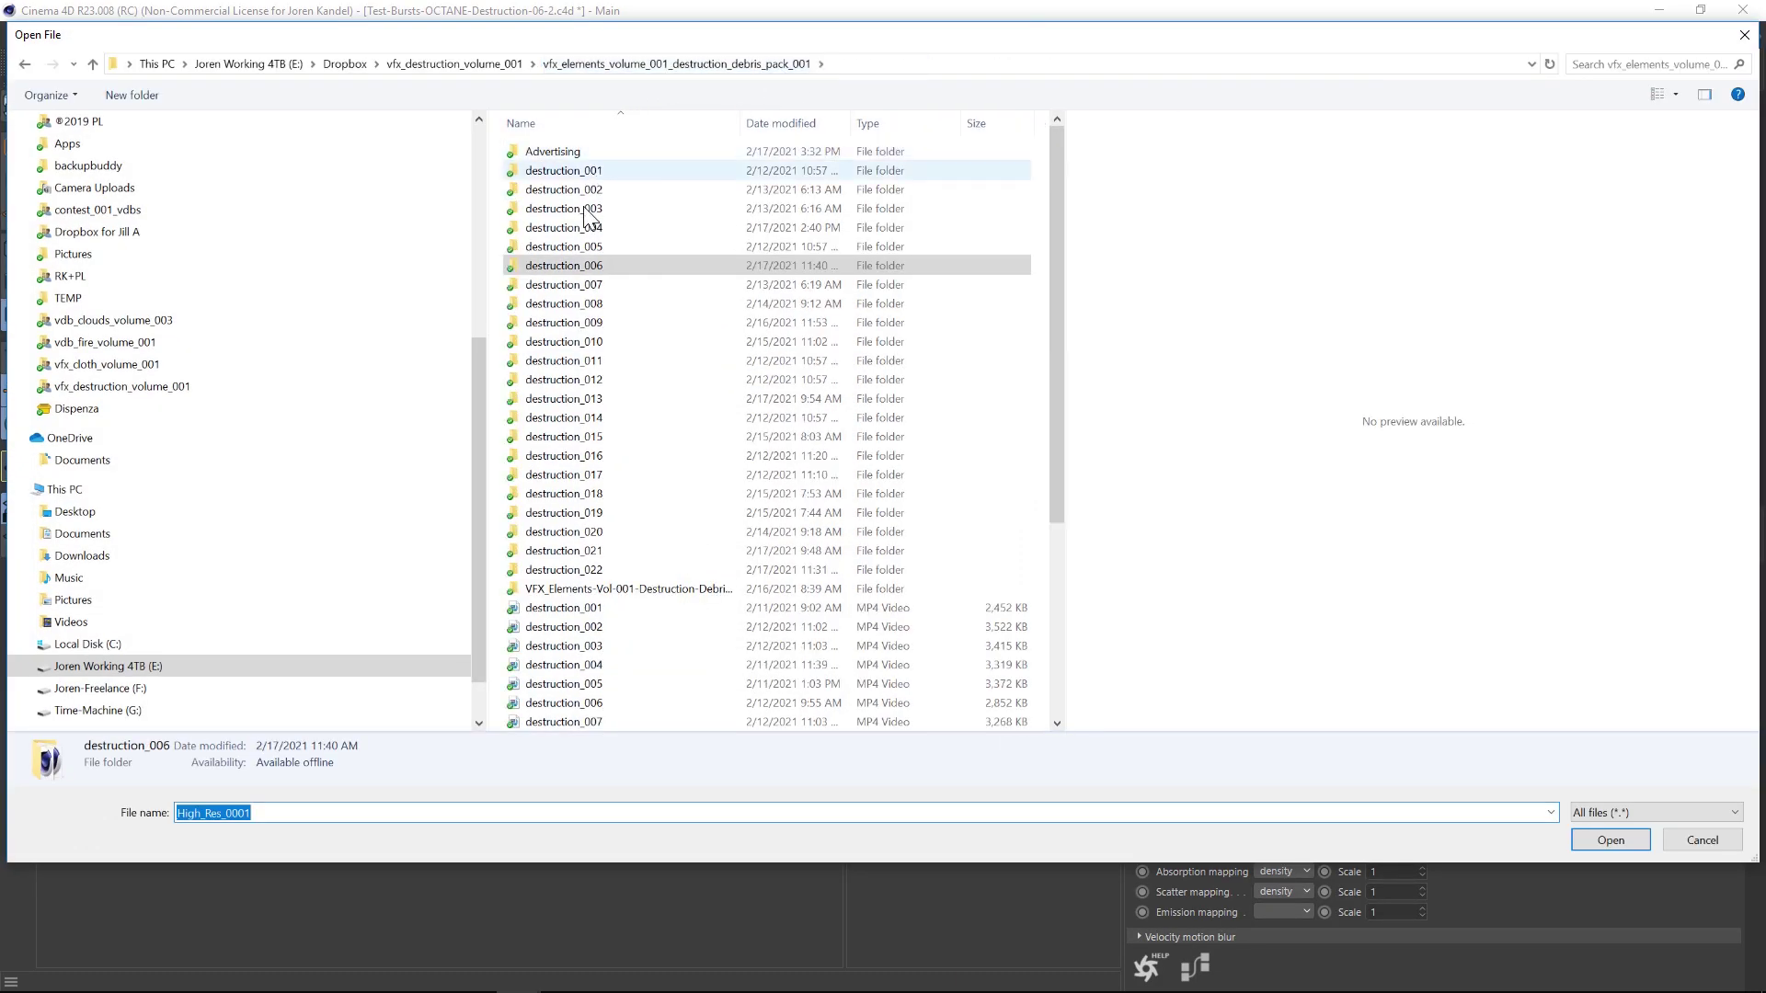
{"action": "double_click", "coordinate": [564, 227]}
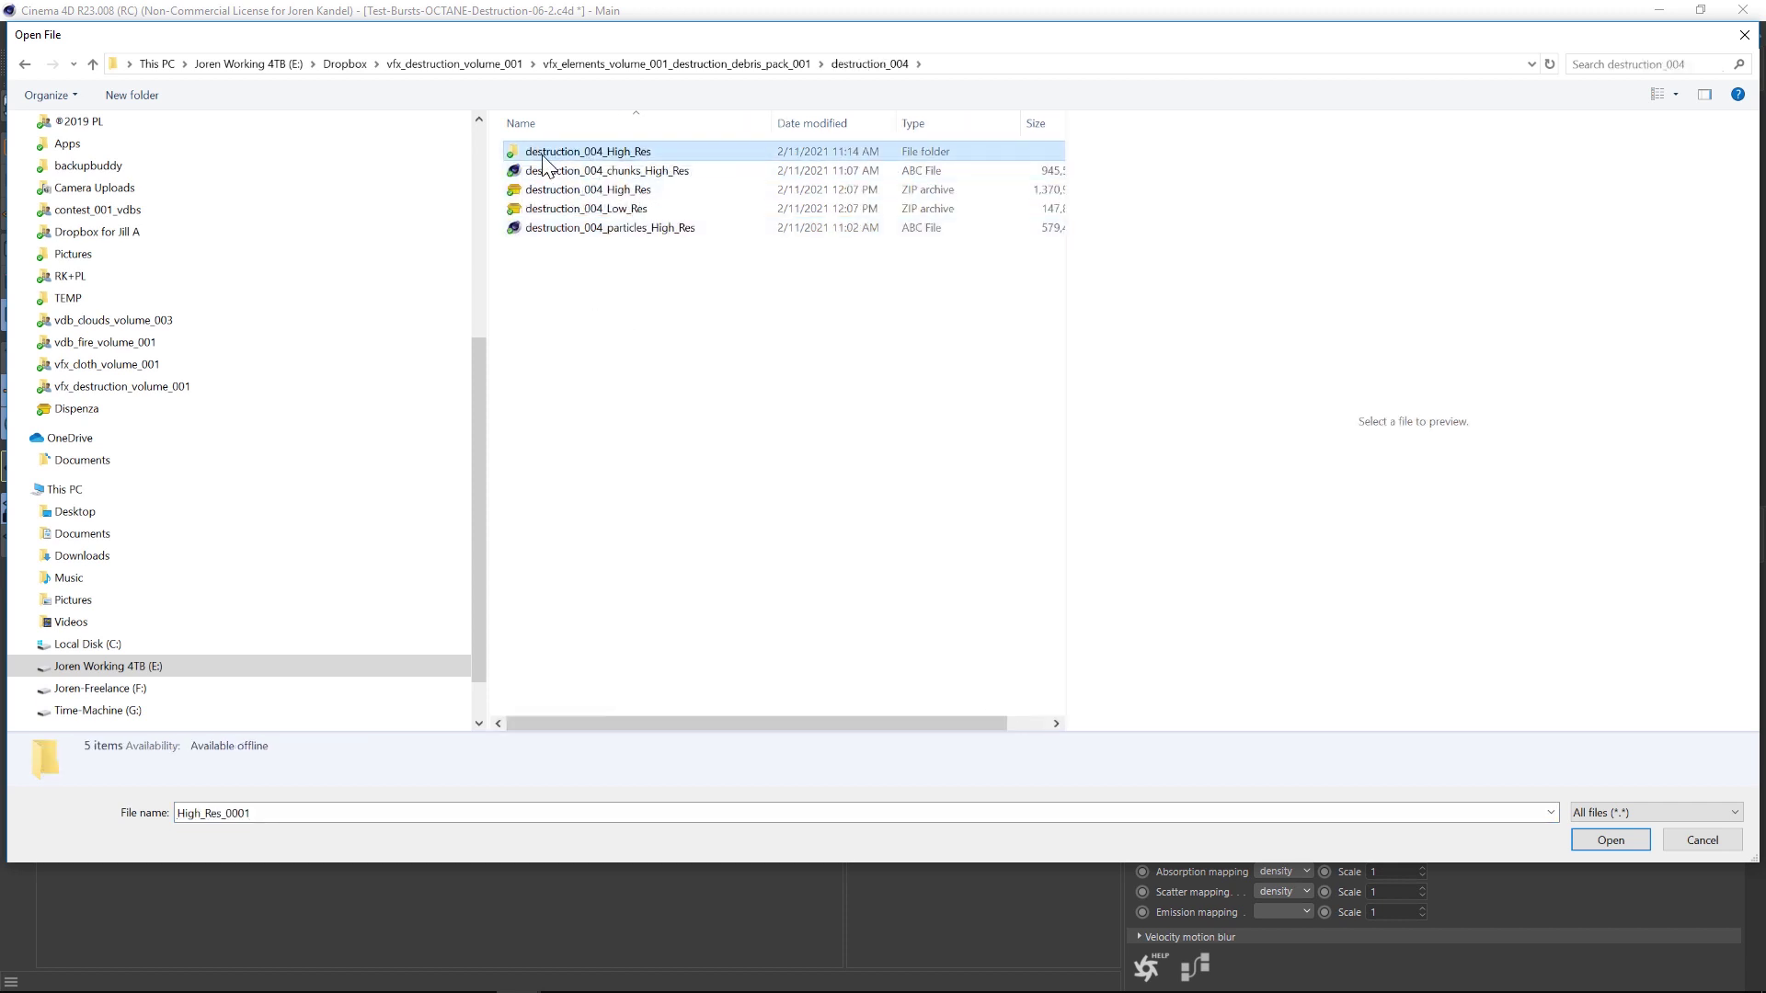
{"action": "double_click", "coordinate": [594, 156]}
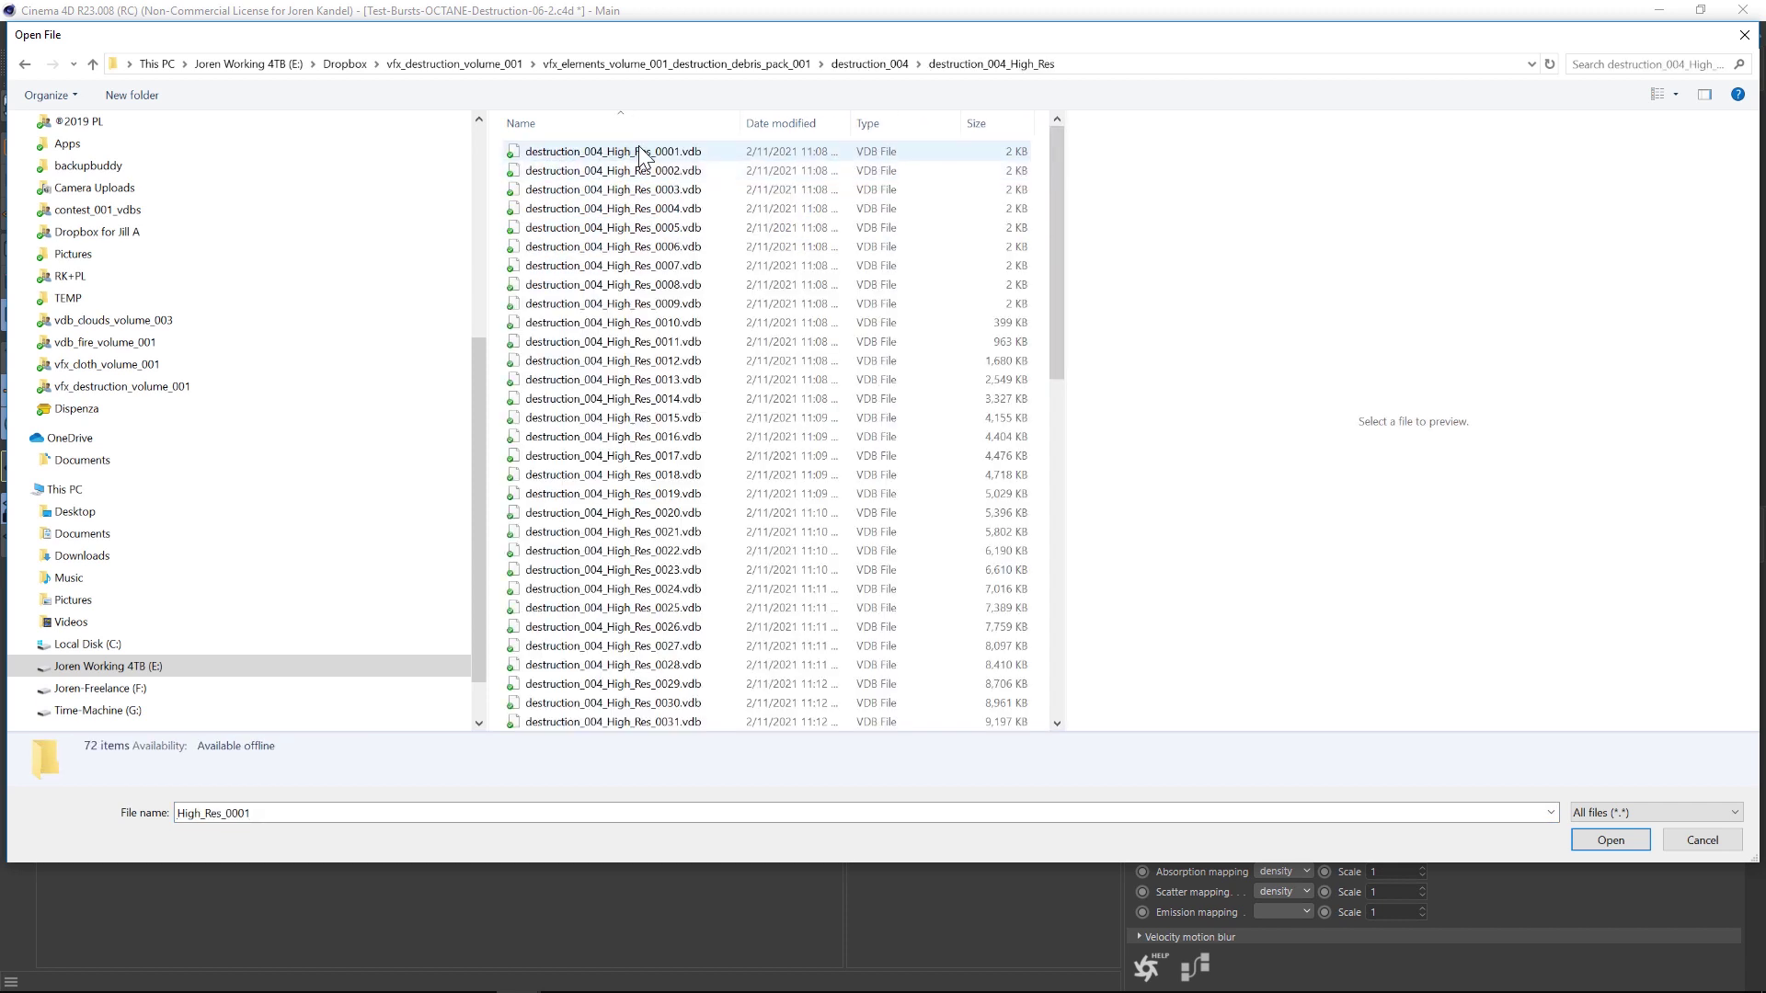
{"action": "left_click", "coordinate": [641, 154]}
{"action": "left_click_drag", "start_coordinate": [1057, 236], "coordinate": [1100, 659]}
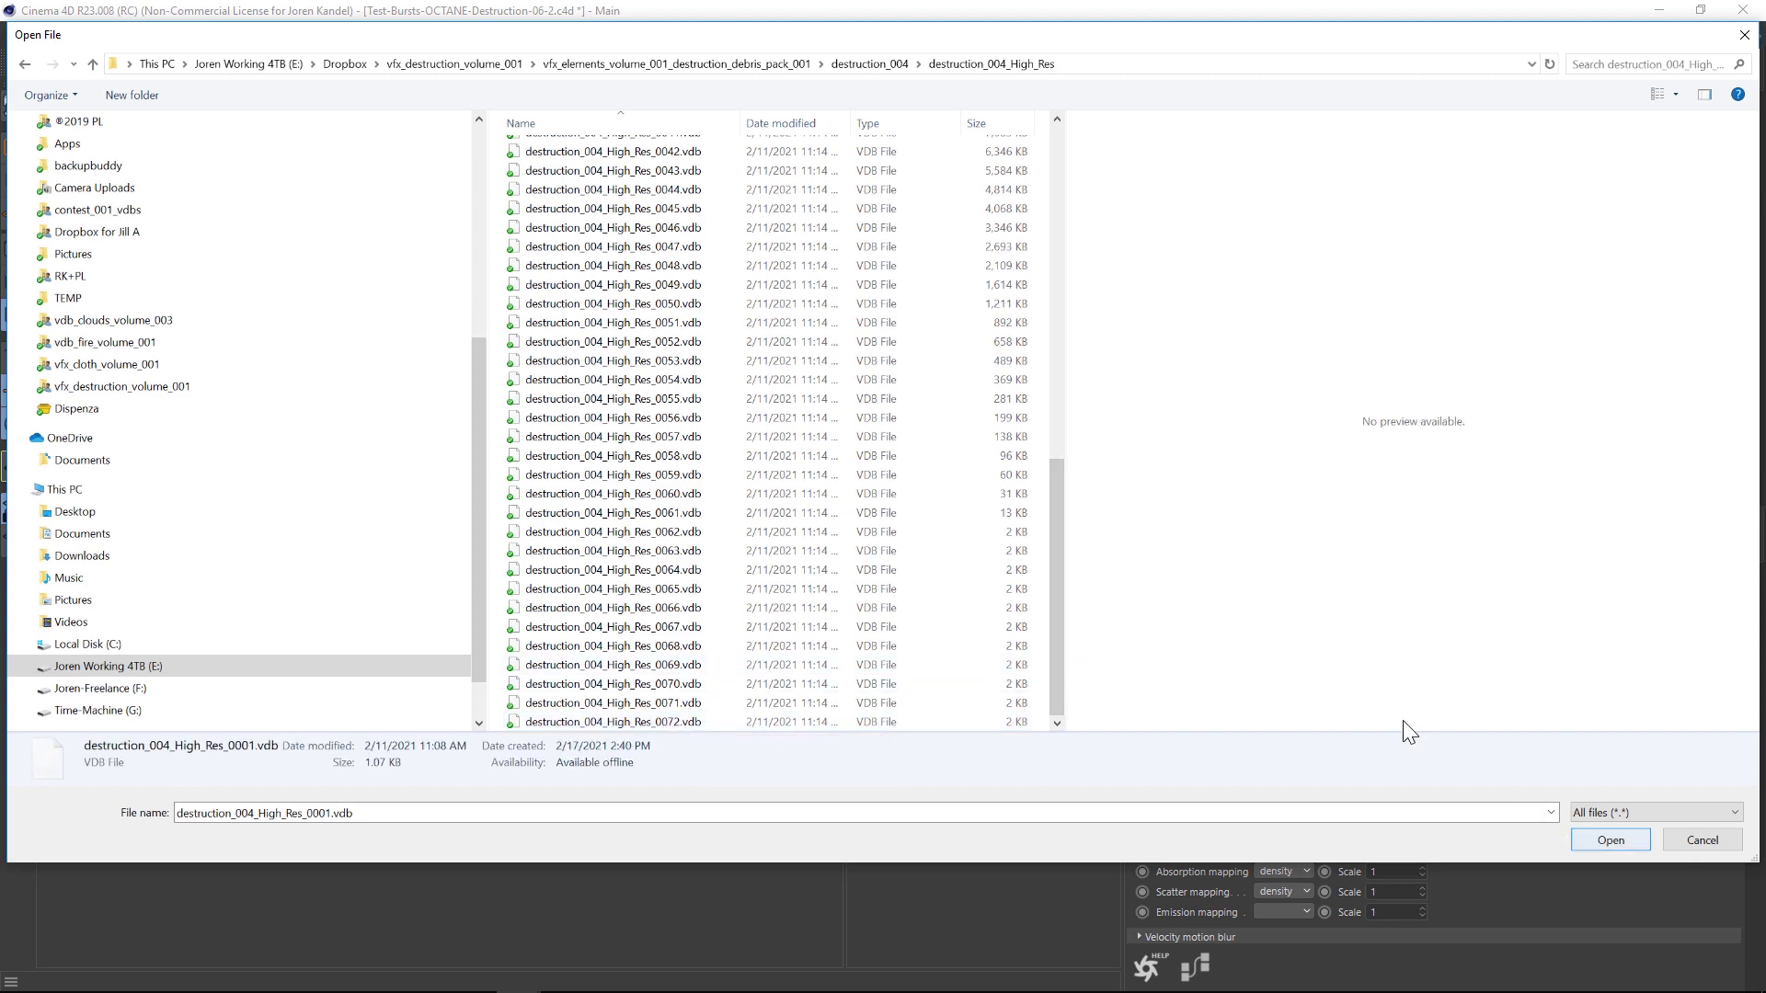
{"action": "left_click_drag", "start_coordinate": [1055, 576], "coordinate": [1058, 221]}
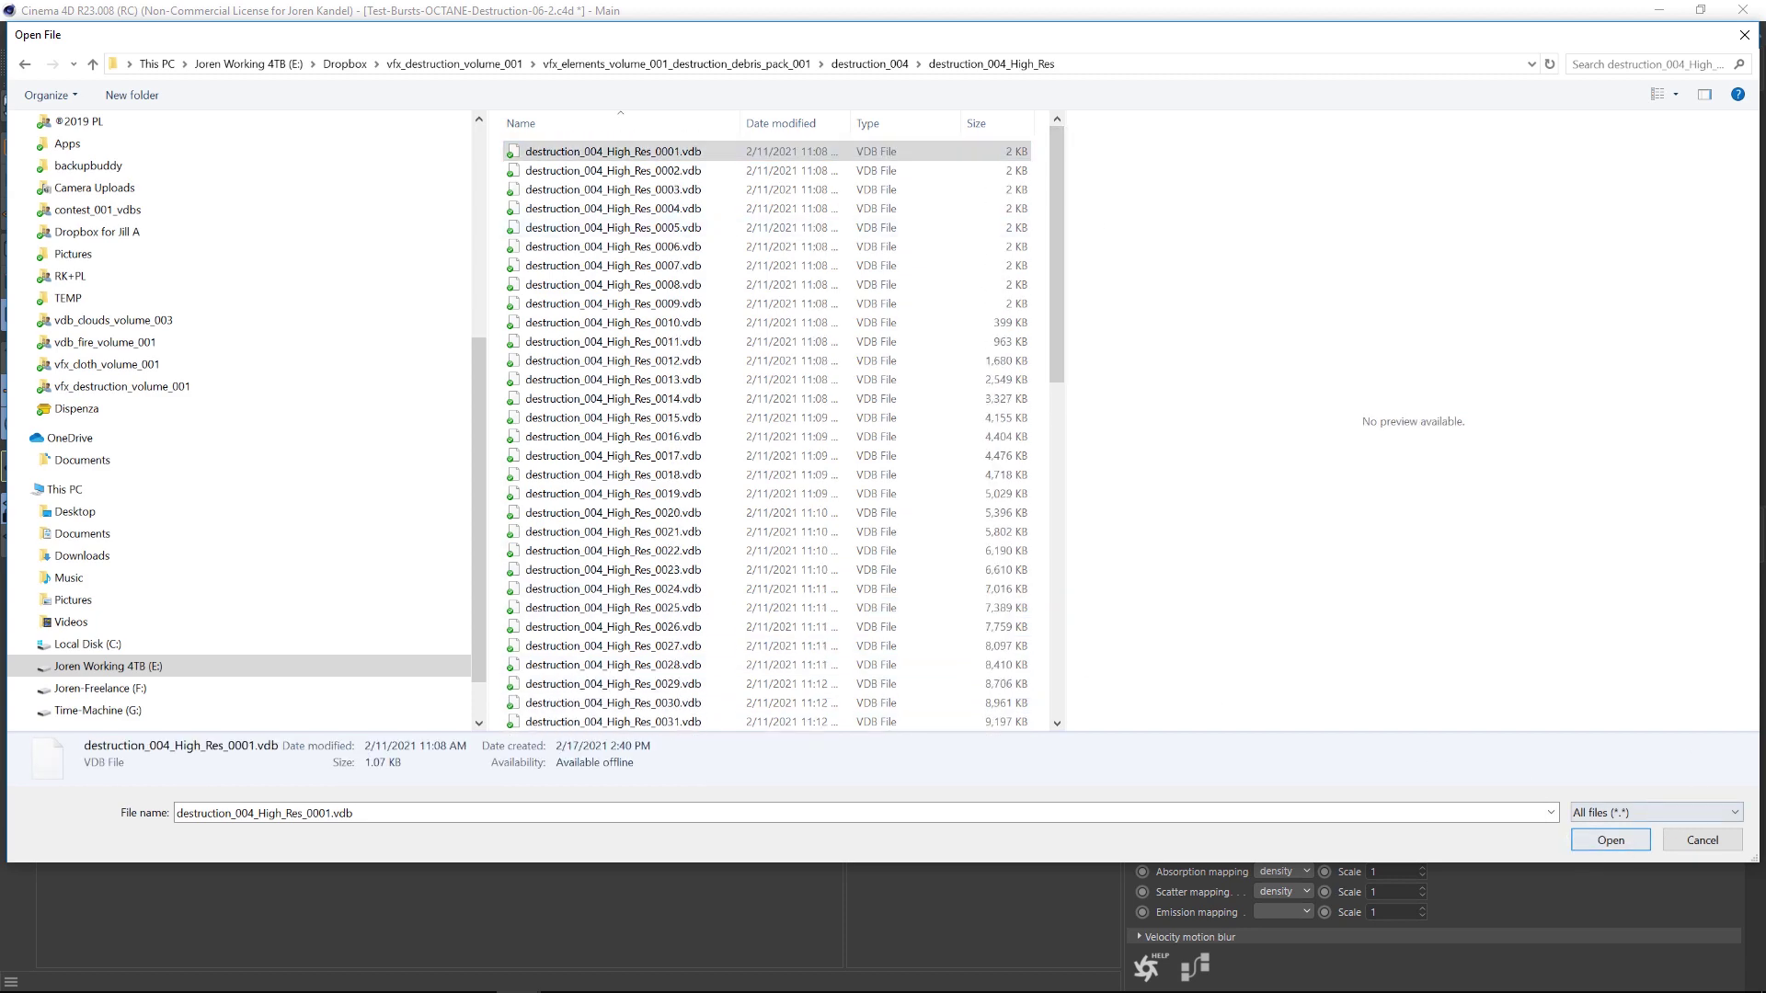
{"action": "double_click", "coordinate": [607, 152]}
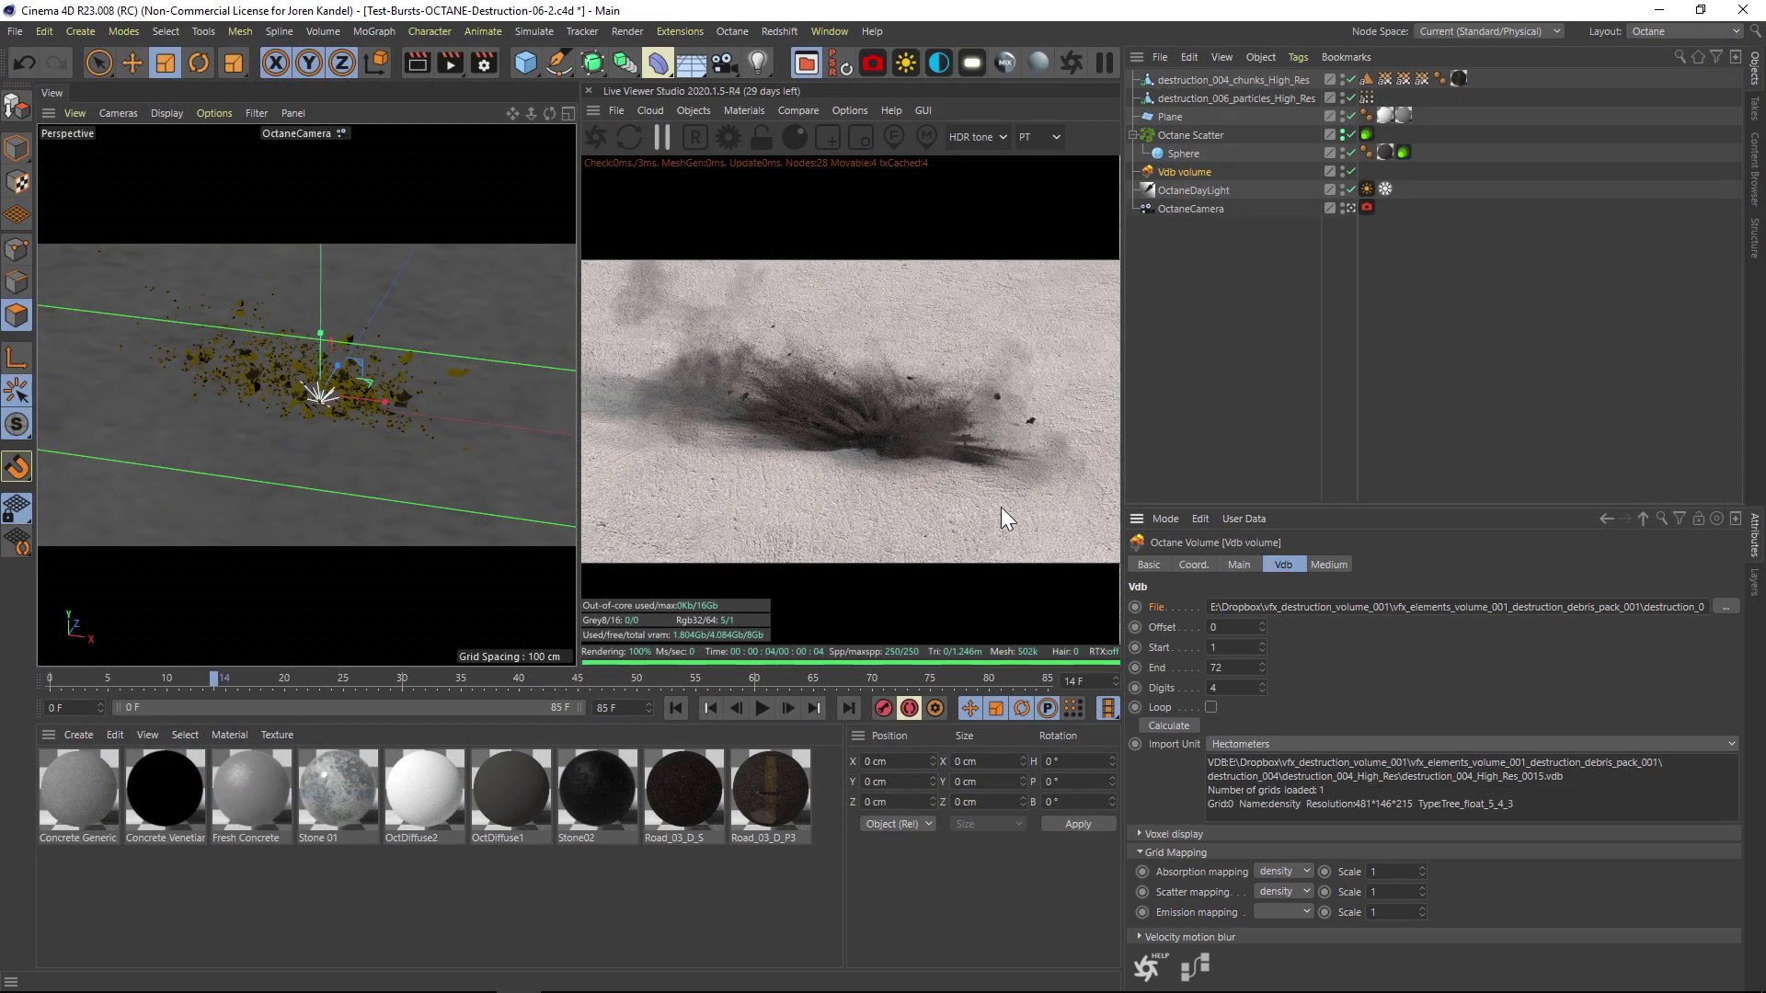
Calculate the VDB sequence's frame range and set its start frame to 1
{"action": "left_click", "coordinate": [1173, 723]}
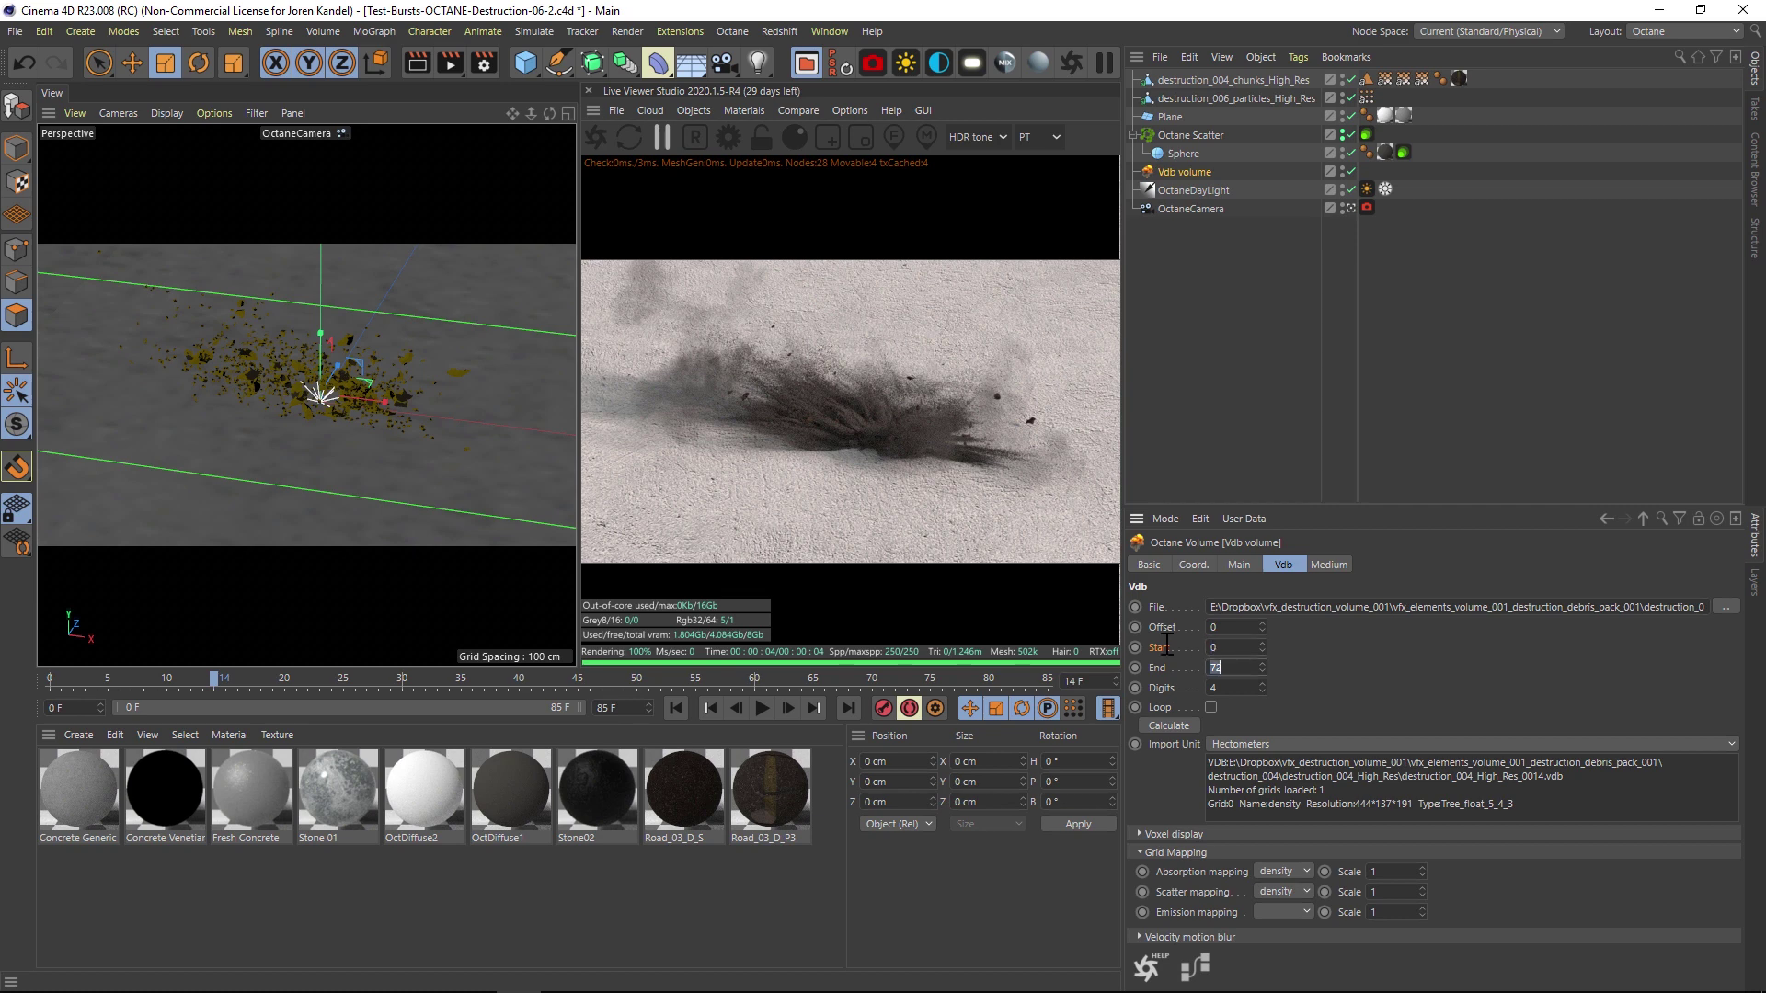
{"action": "left_click", "coordinate": [1252, 649]}
{"action": "type", "text": "1"}
{"action": "key", "text": "Return"}
{"action": "left_click_drag", "start_coordinate": [1242, 668], "coordinate": [1200, 664]}
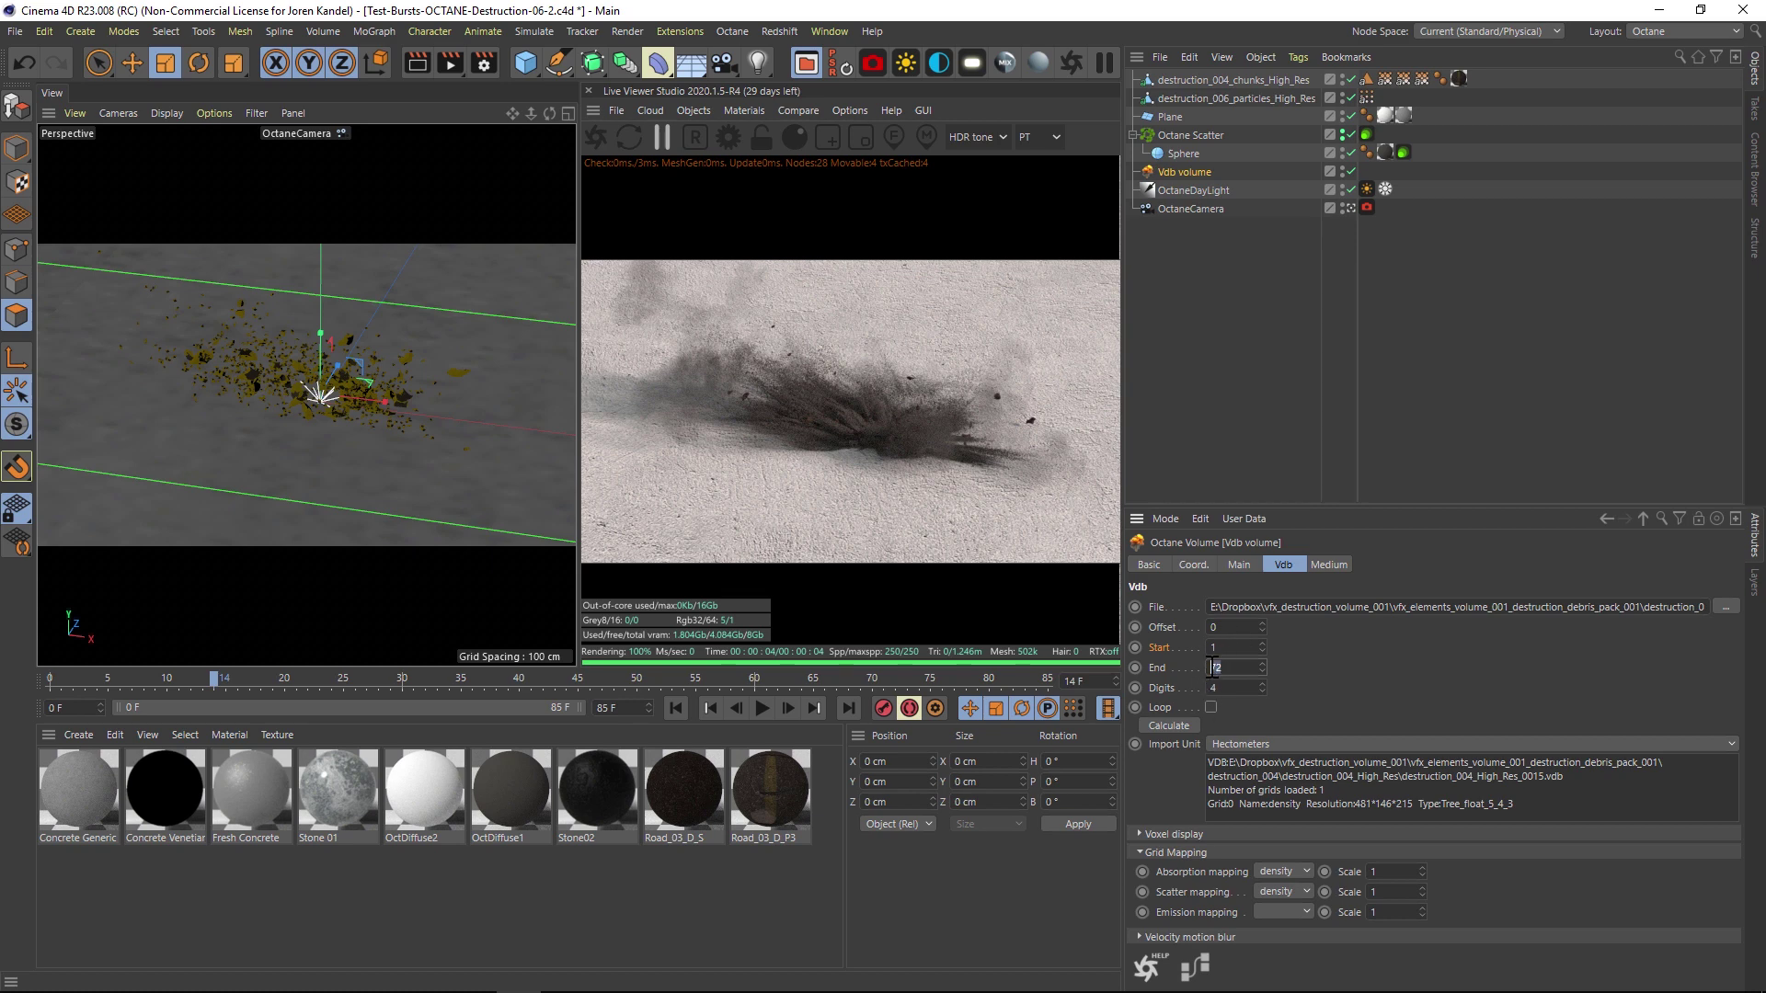
{"action": "key", "text": "Tab"}
{"action": "left_click", "coordinate": [1242, 744]}
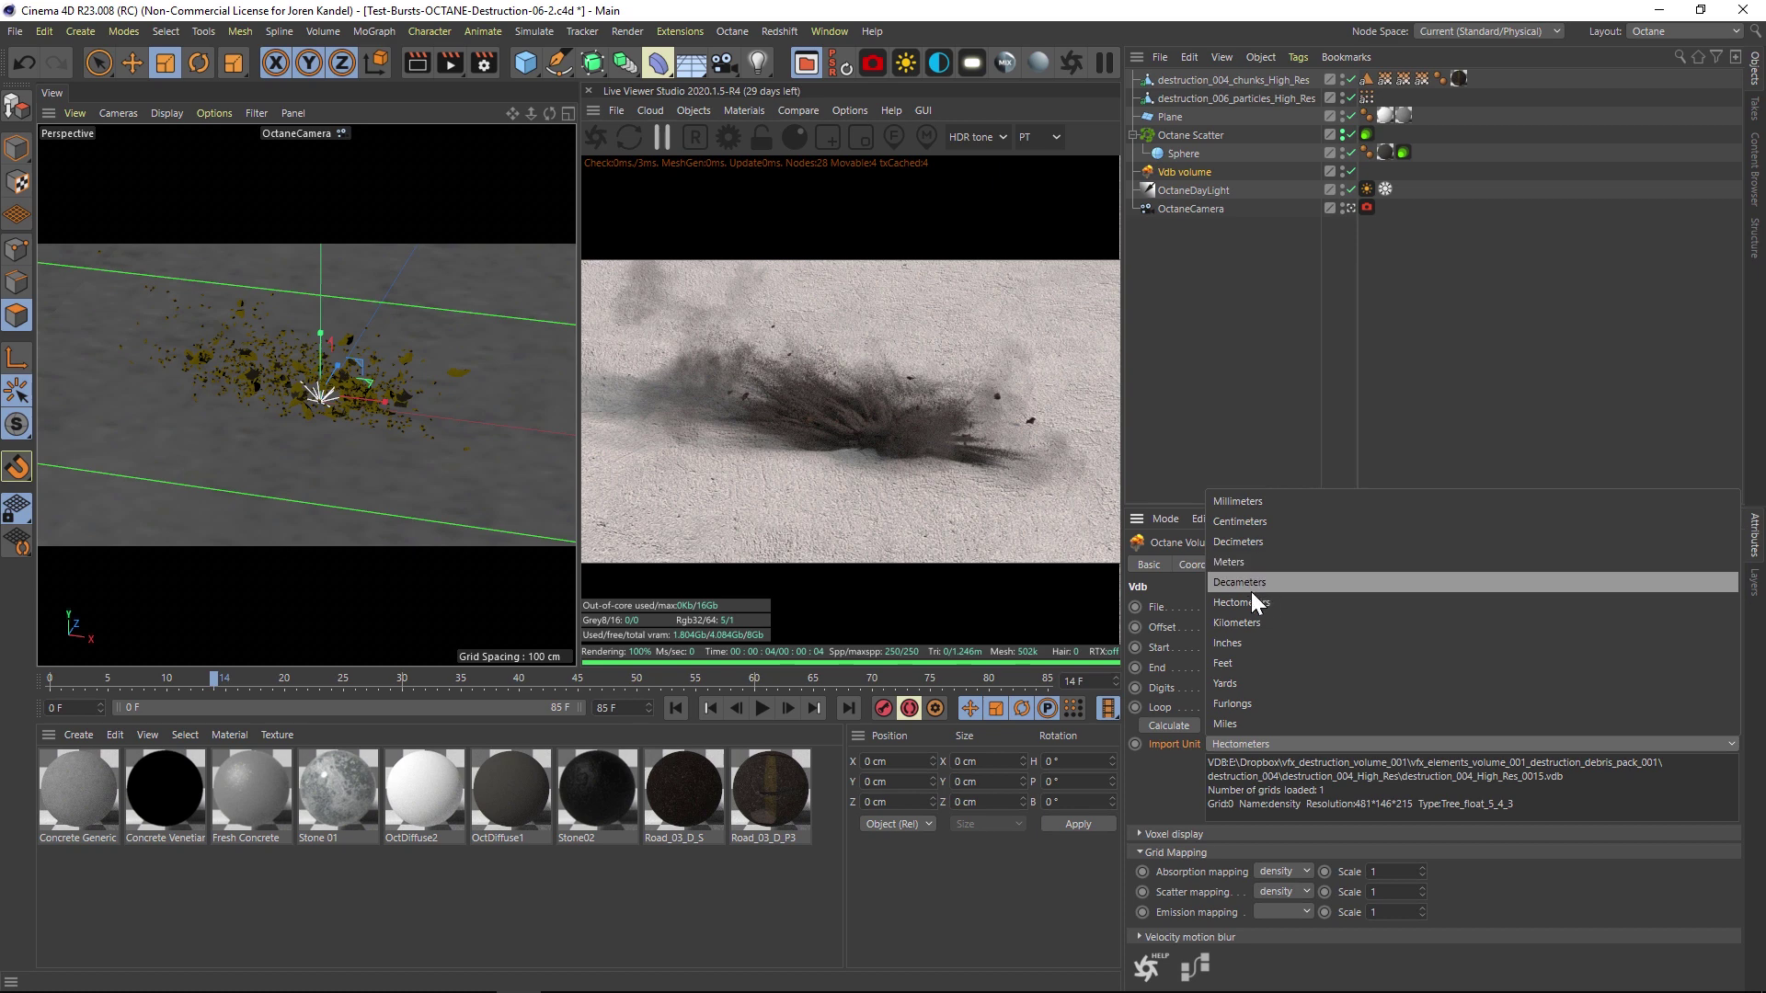
{"action": "left_click", "coordinate": [1189, 754]}
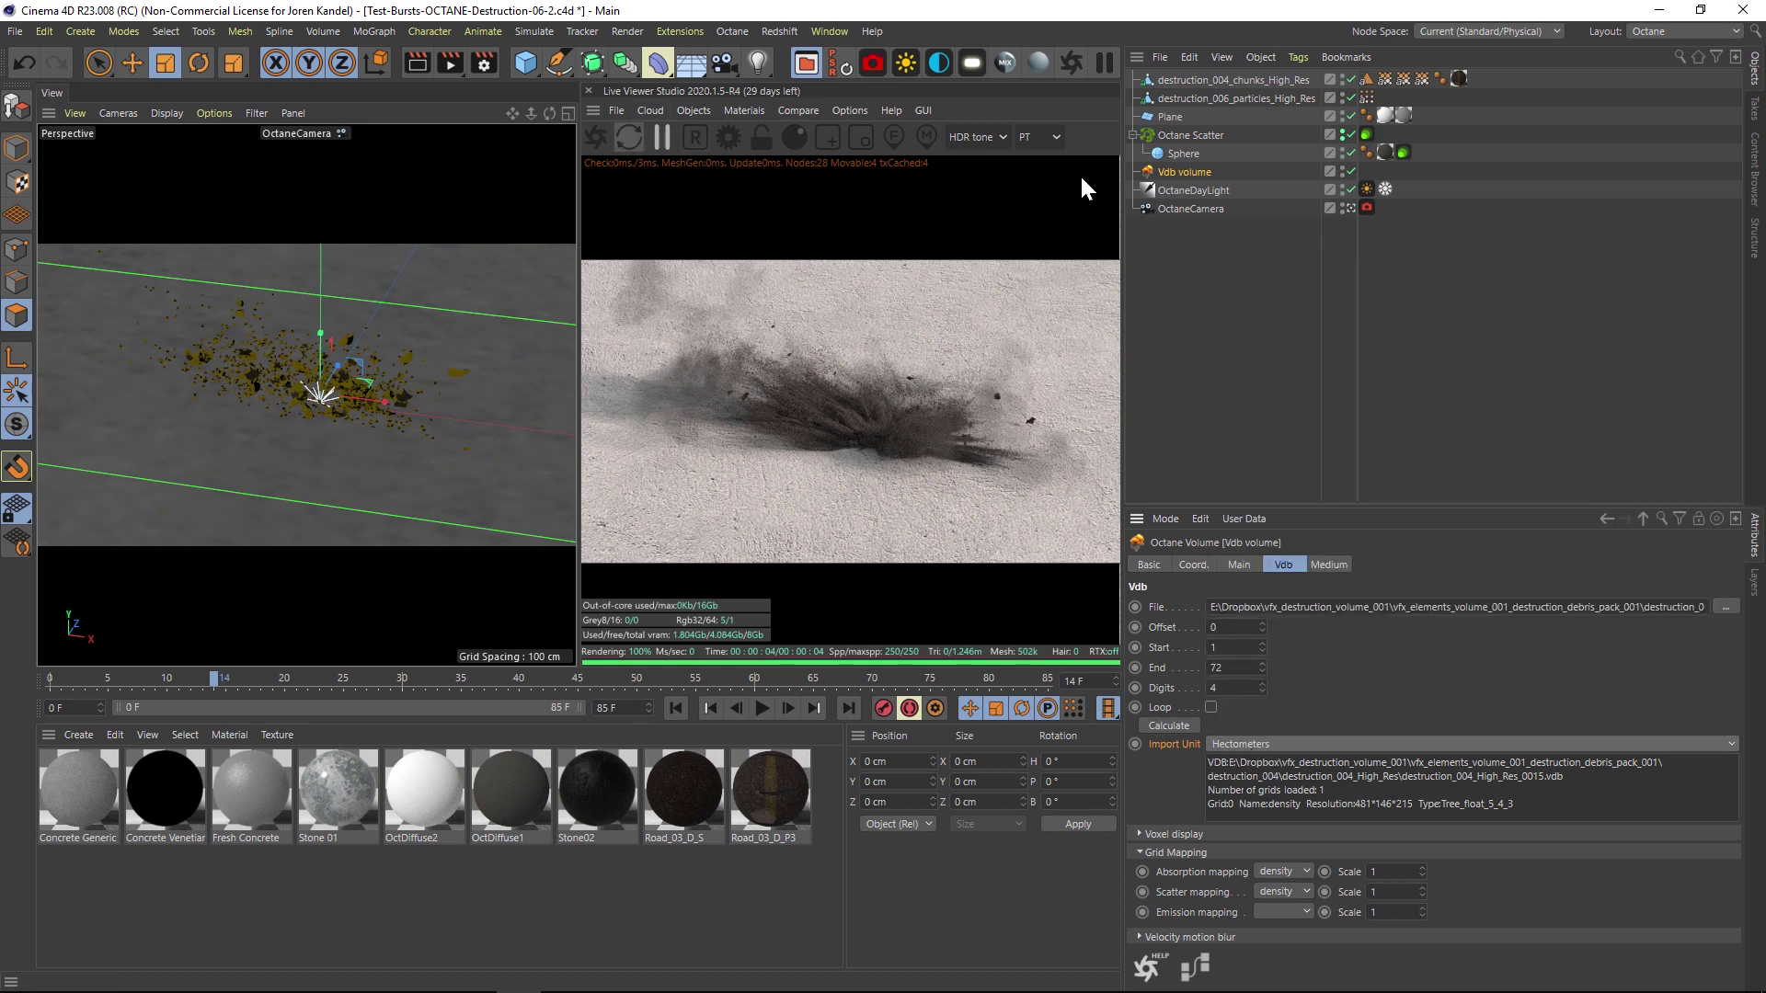
Disable the Octane Scatter object and the destruction_006_particles_High_Res object
{"action": "left_click", "coordinate": [1188, 135]}
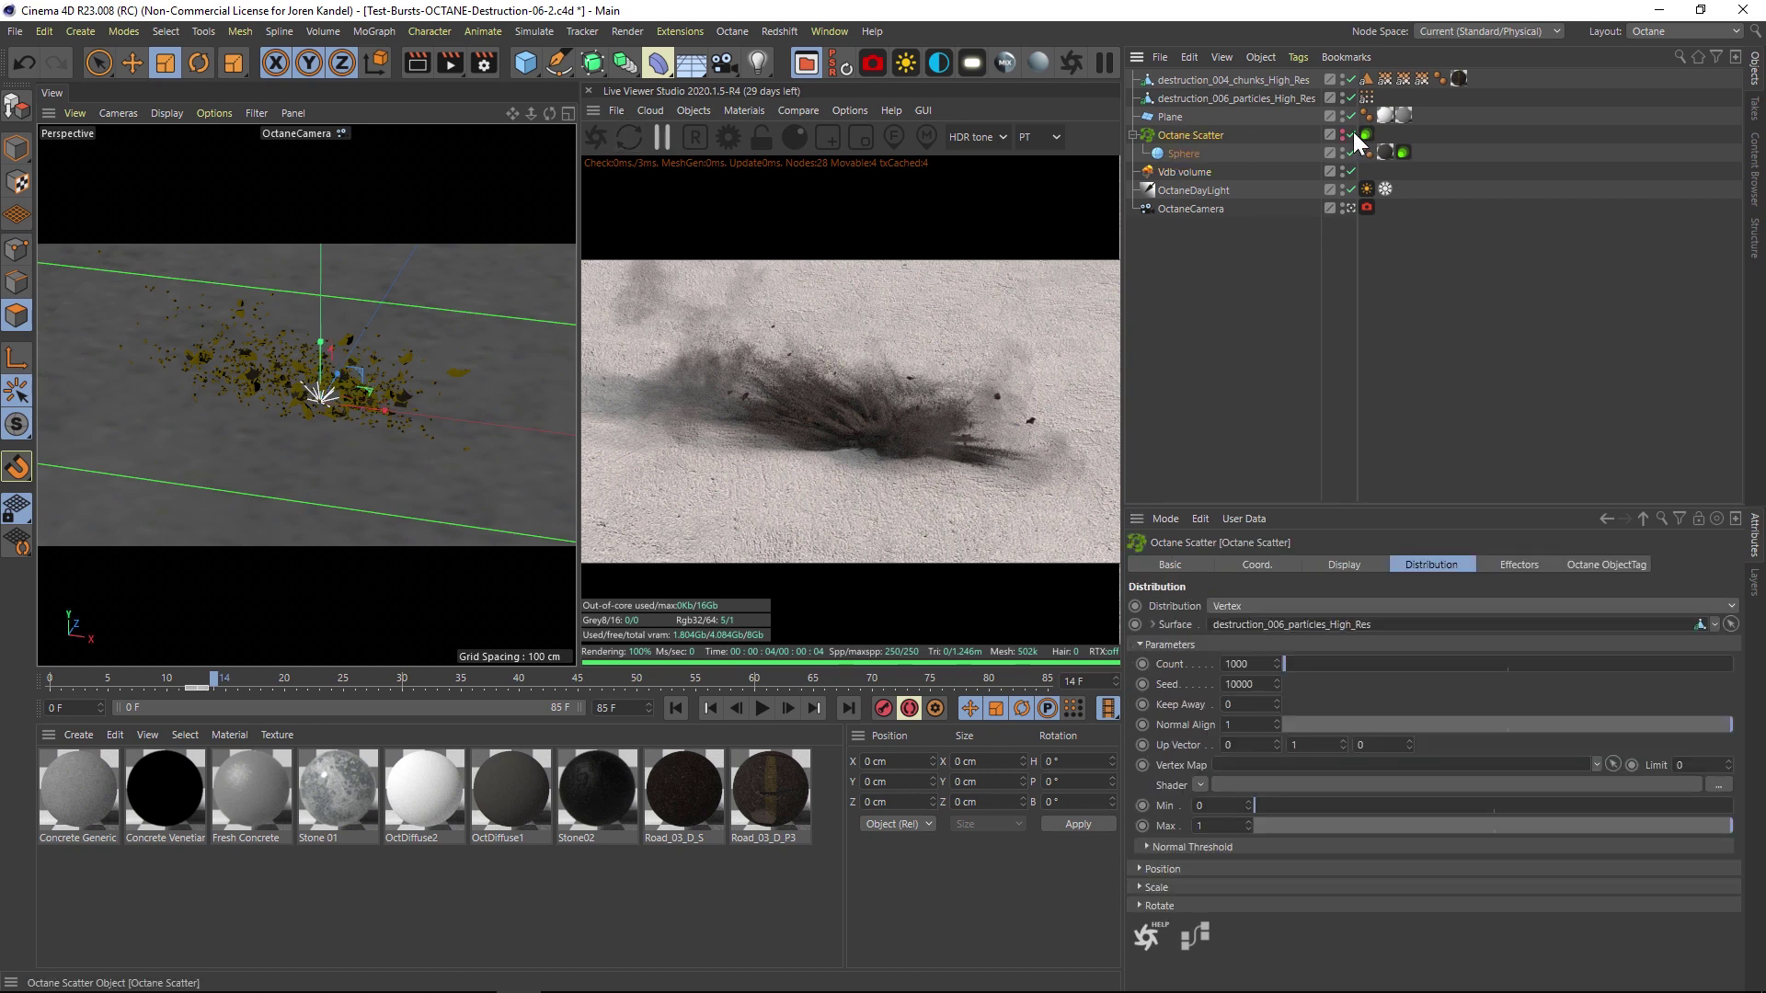
{"action": "left_click", "coordinate": [1349, 134]}
{"action": "left_click", "coordinate": [1244, 98]}
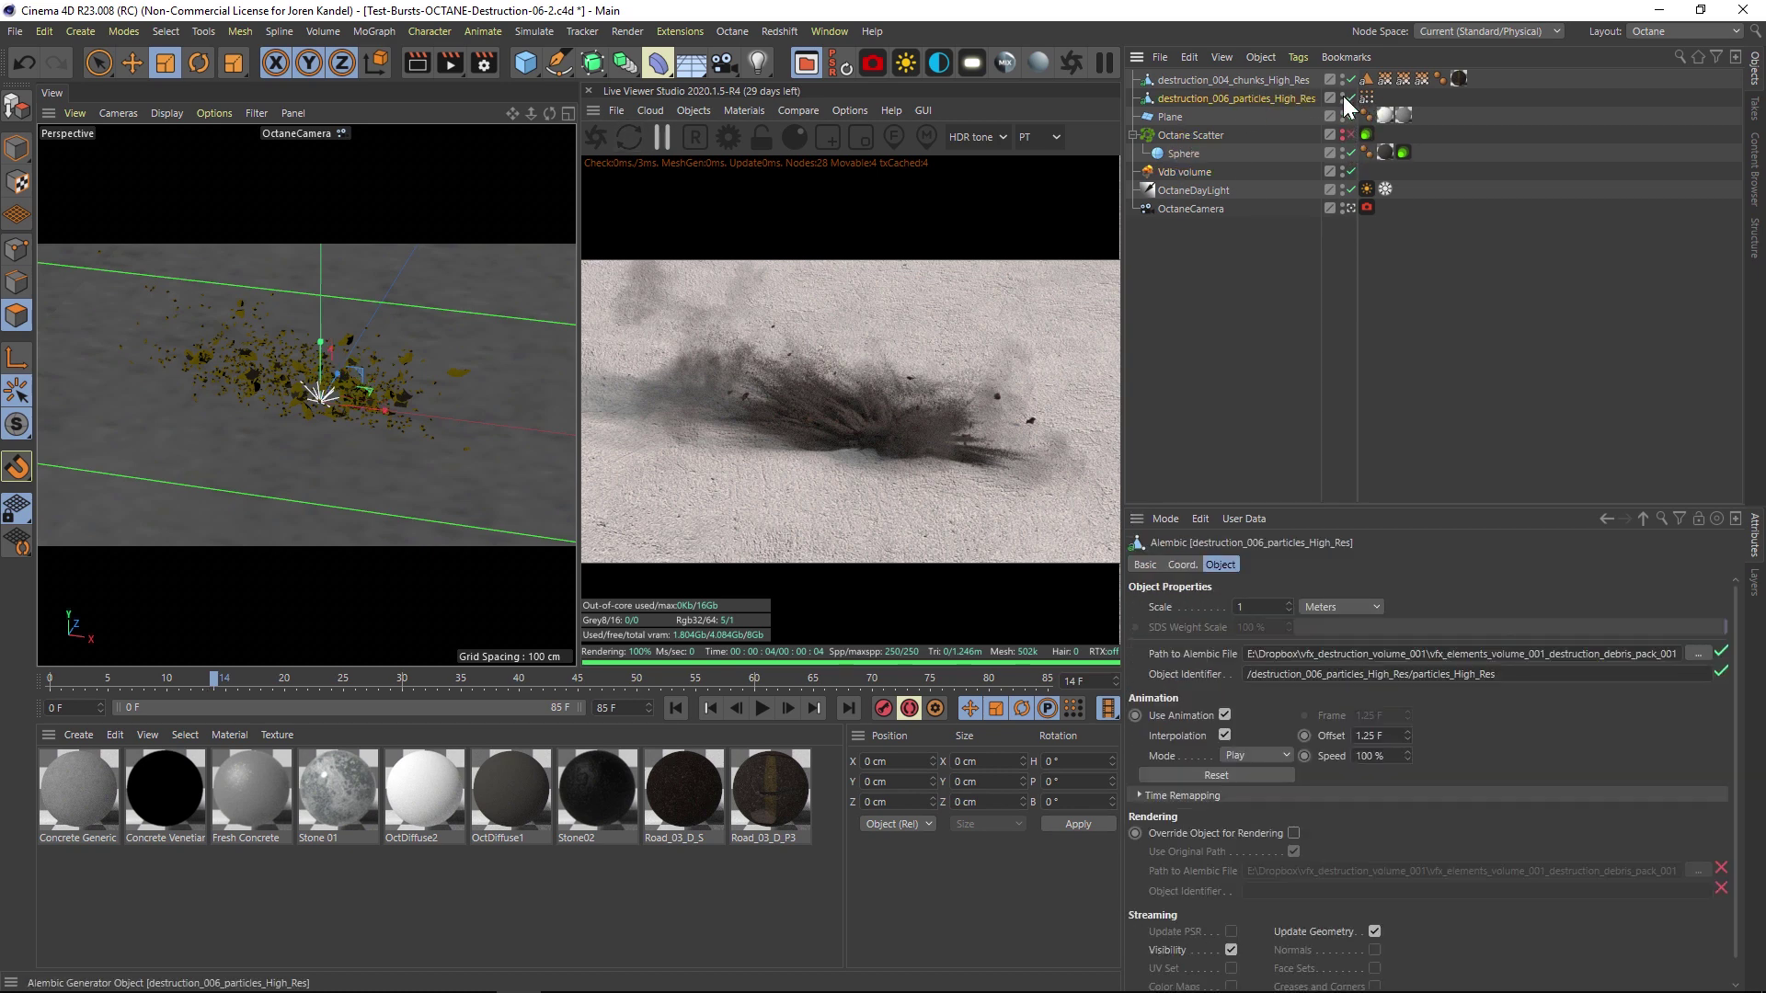
{"action": "left_click", "coordinate": [1352, 97]}
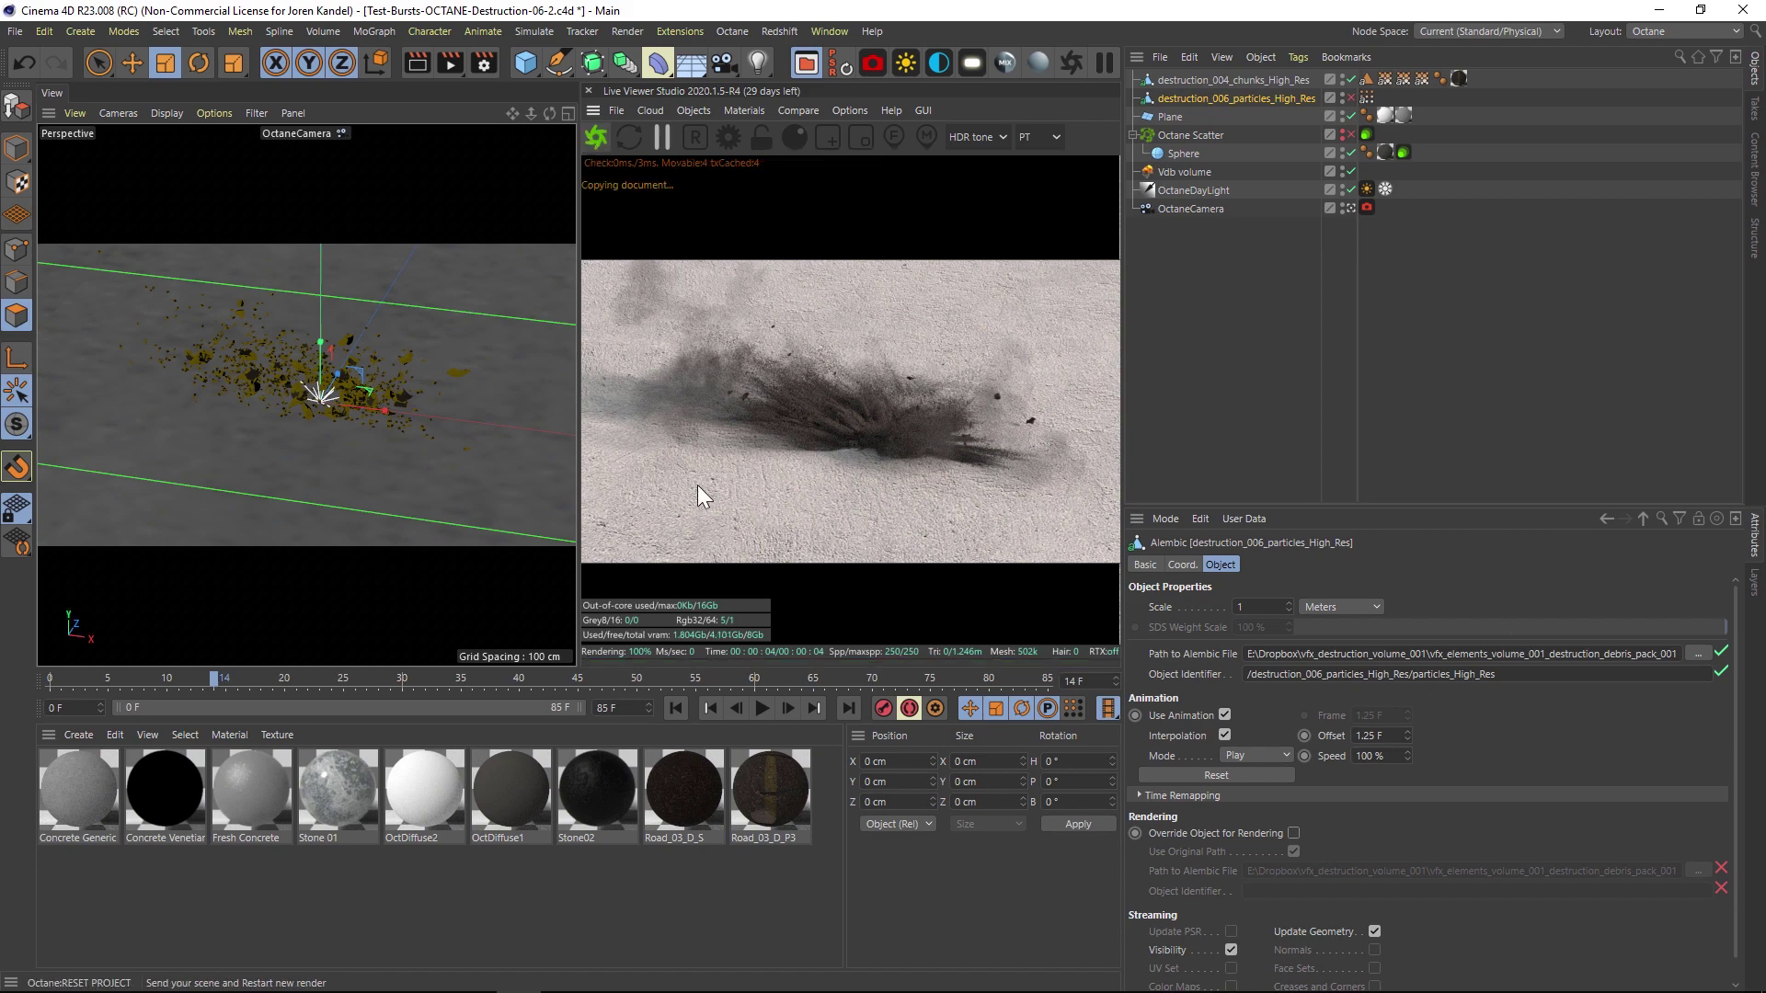
Go to frame 20 of the animation and pull the camera back to frame the debris and smoke
{"action": "left_click_drag", "start_coordinate": [167, 681], "coordinate": [284, 690]}
{"action": "left_click", "coordinate": [284, 681]}
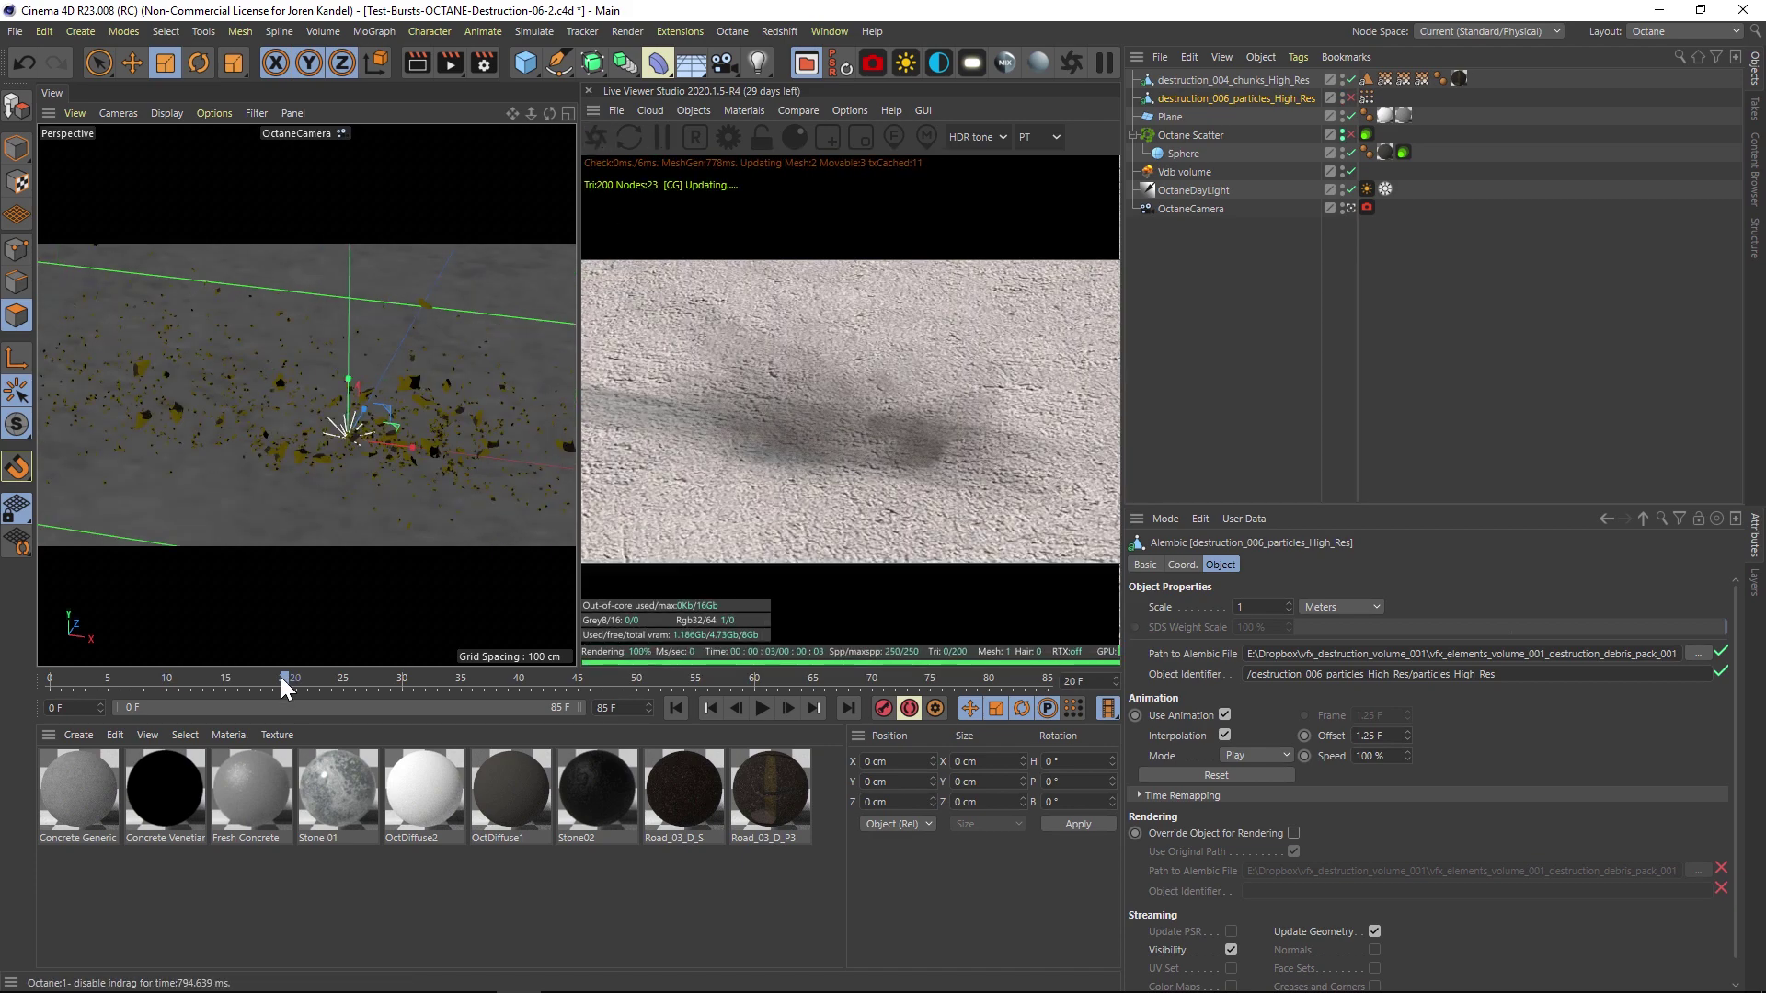
{"action": "mouse_move", "coordinate": [531, 114]}
{"action": "left_mouse_down"}
{"action": "mouse_move", "coordinate": [529, 92]}
{"action": "mouse_move", "coordinate": [513, 126]}
{"action": "left_mouse_up"}
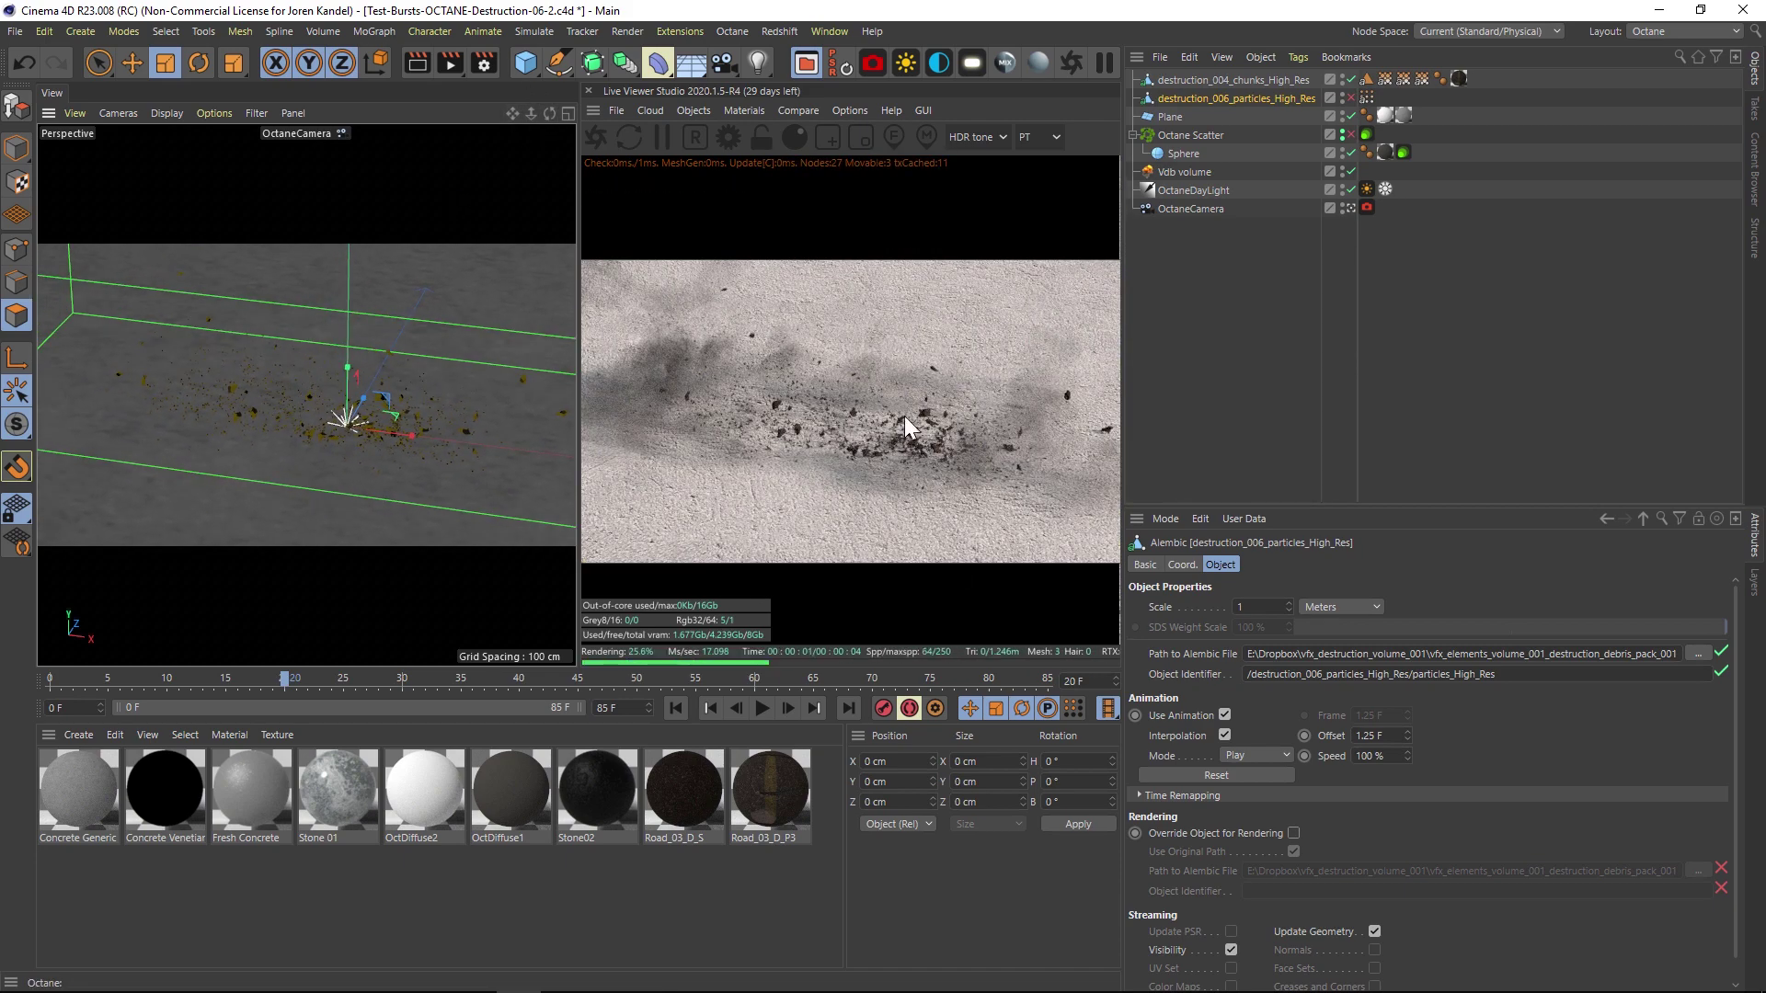
Set the Vdb volume medium's density to about 400.49 and its volume step length to about 0.317
{"action": "left_click", "coordinate": [1180, 174]}
{"action": "left_click", "coordinate": [1327, 564]}
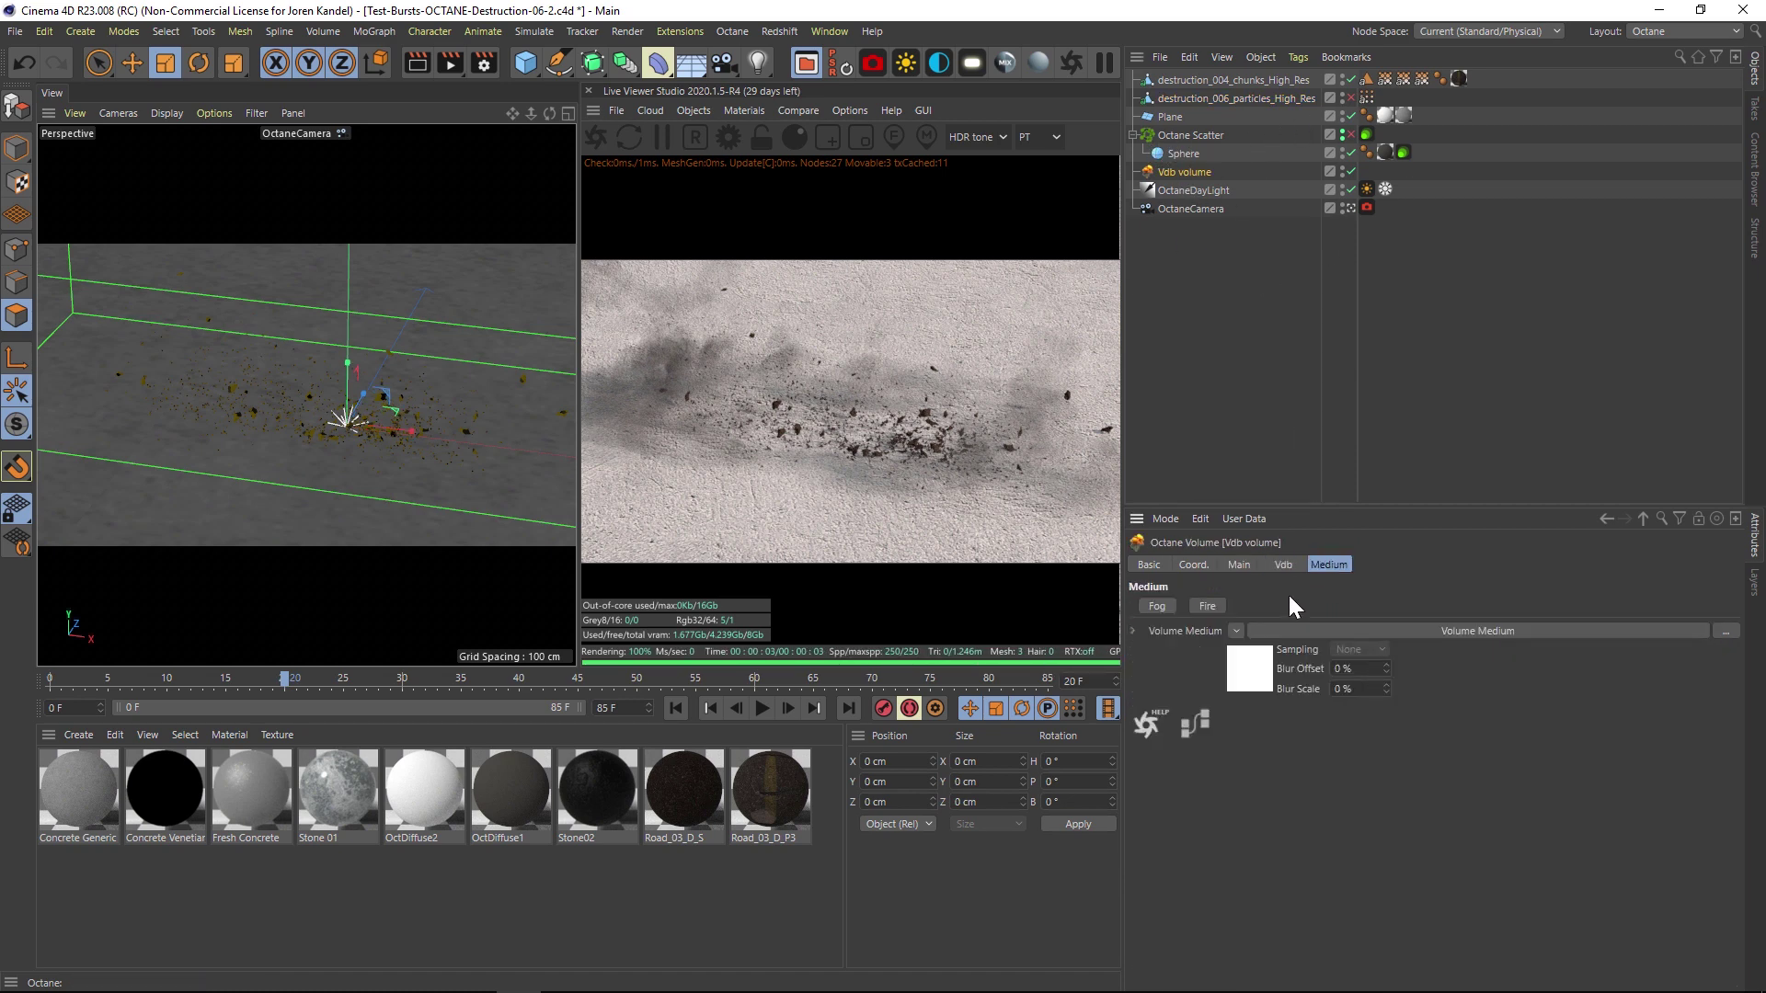
{"action": "left_click", "coordinate": [1254, 675]}
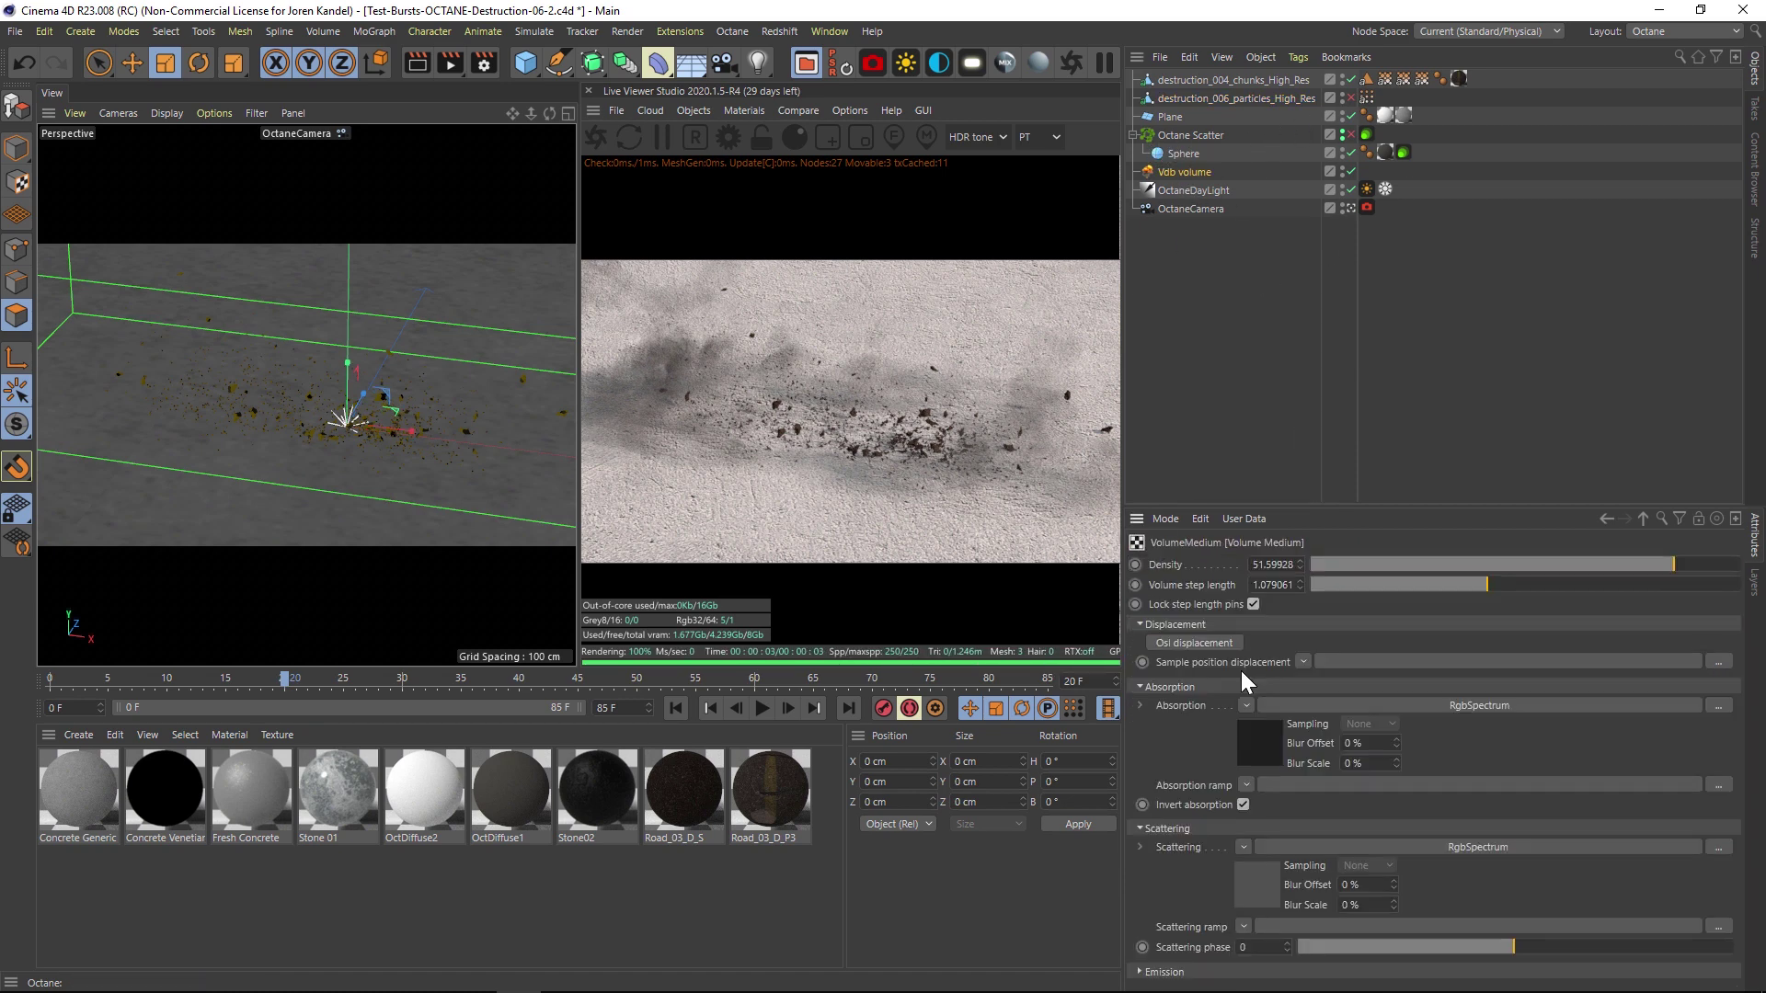
{"action": "left_click", "coordinate": [1719, 564]}
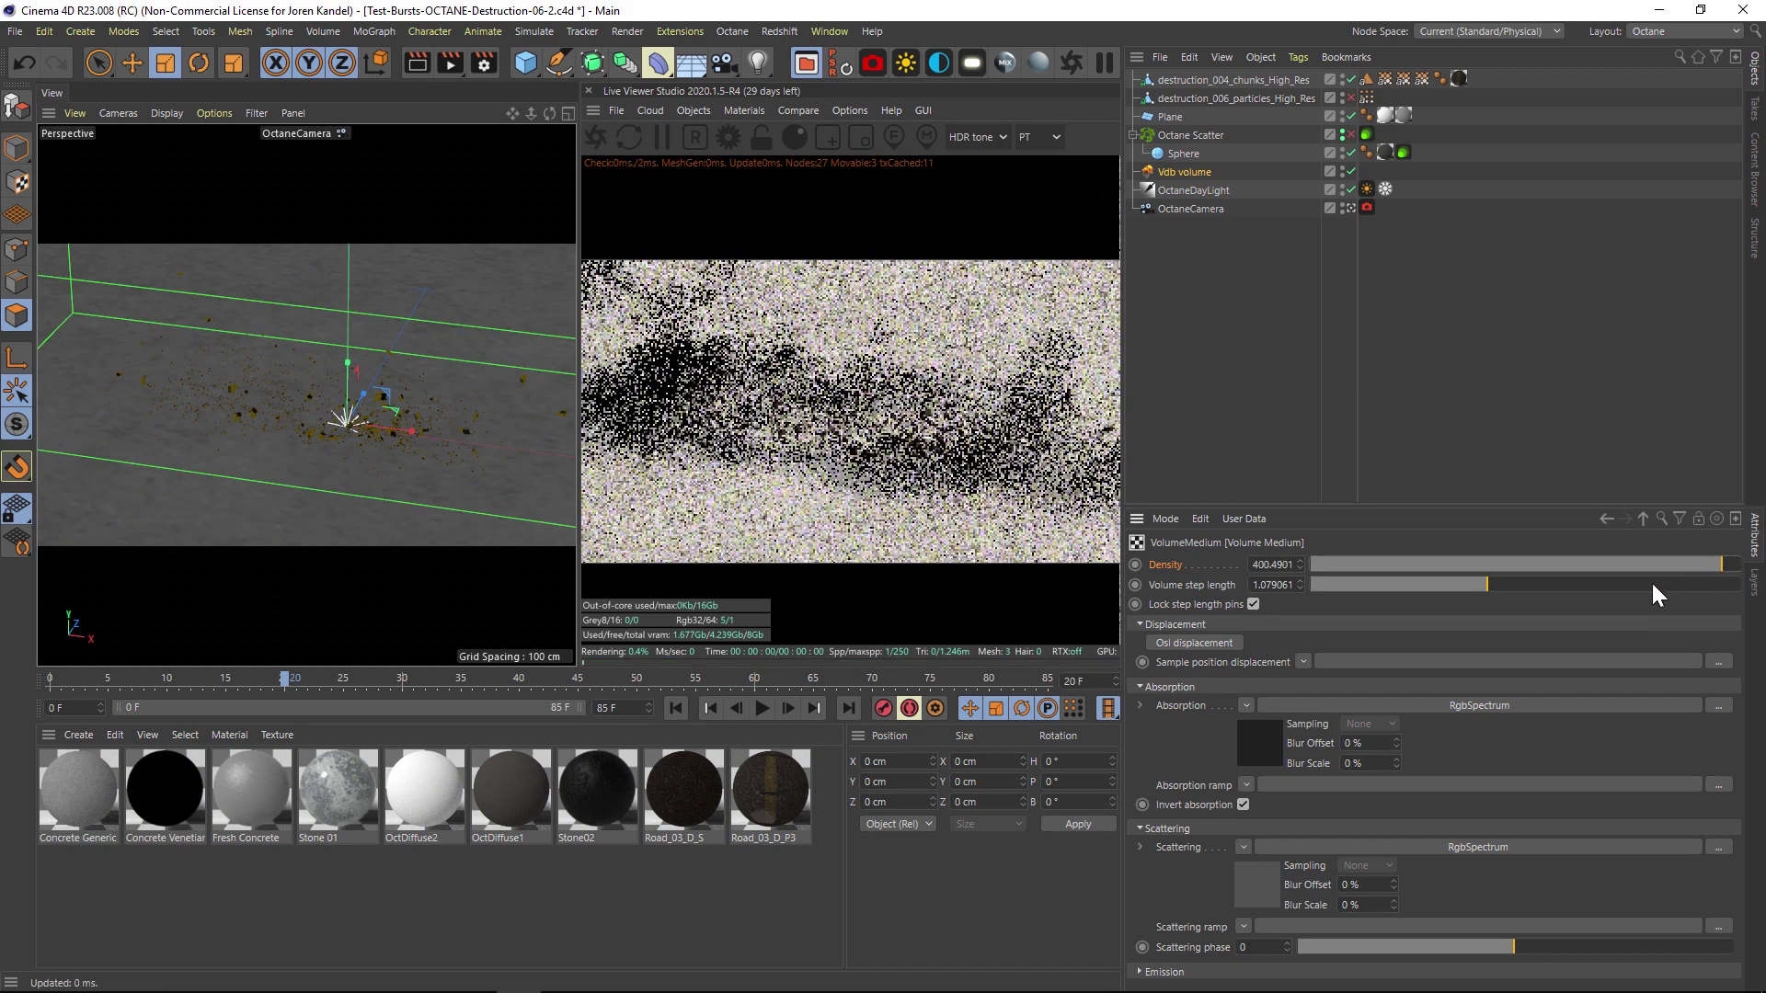
{"action": "left_click", "coordinate": [1440, 586]}
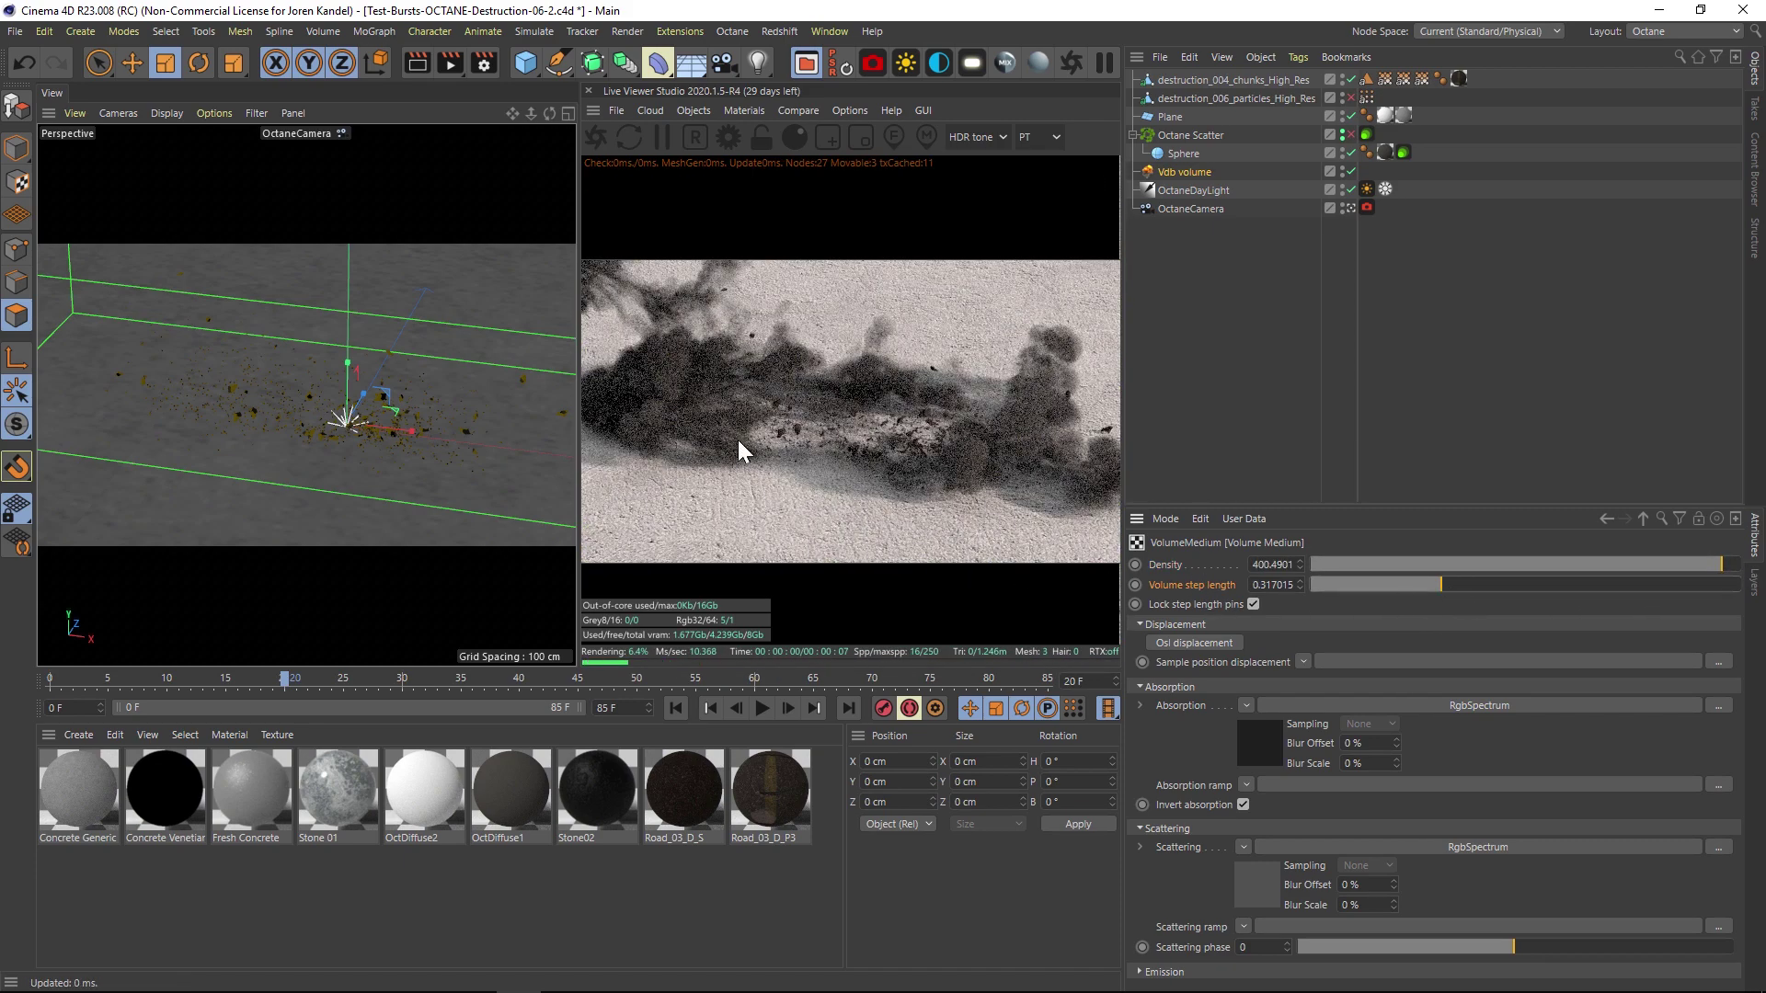
Try a teal tint for the scattering color of the smoke's volume medium and undo it
{"action": "left_click", "coordinate": [1268, 885]}
{"action": "left_click", "coordinate": [1189, 607]}
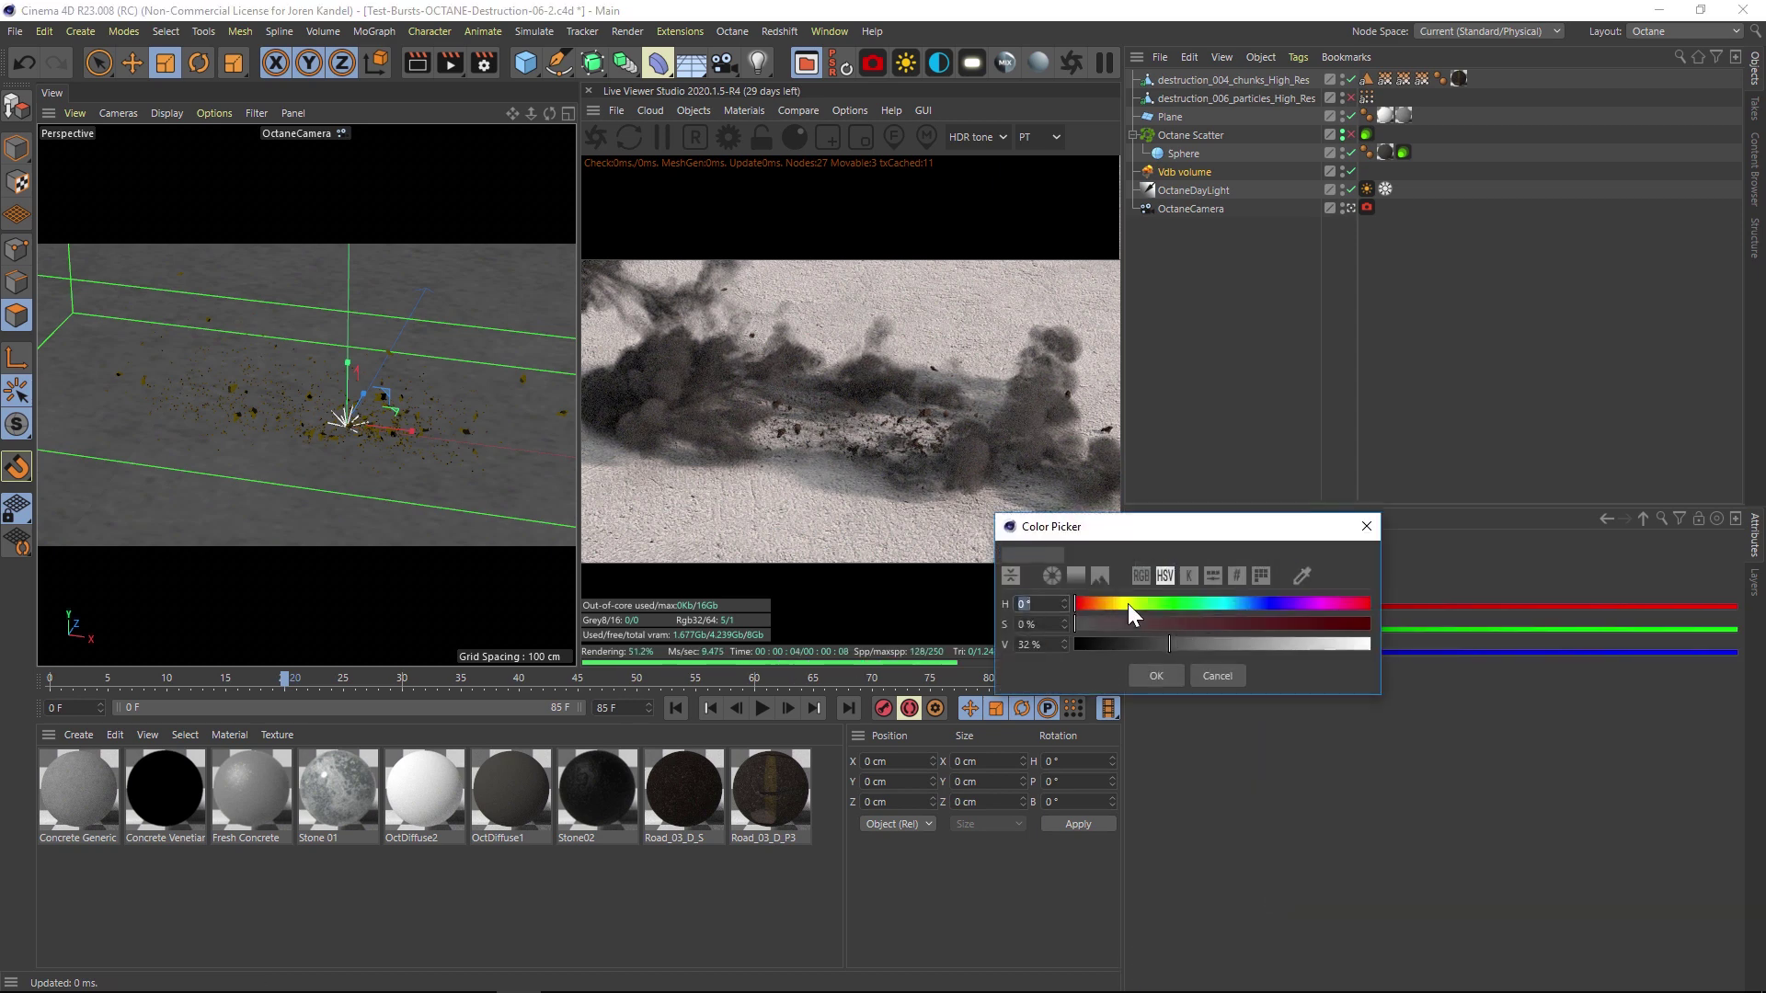
{"action": "left_click", "coordinate": [1219, 603]}
{"action": "left_click", "coordinate": [1148, 625]}
{"action": "left_click", "coordinate": [1156, 675]}
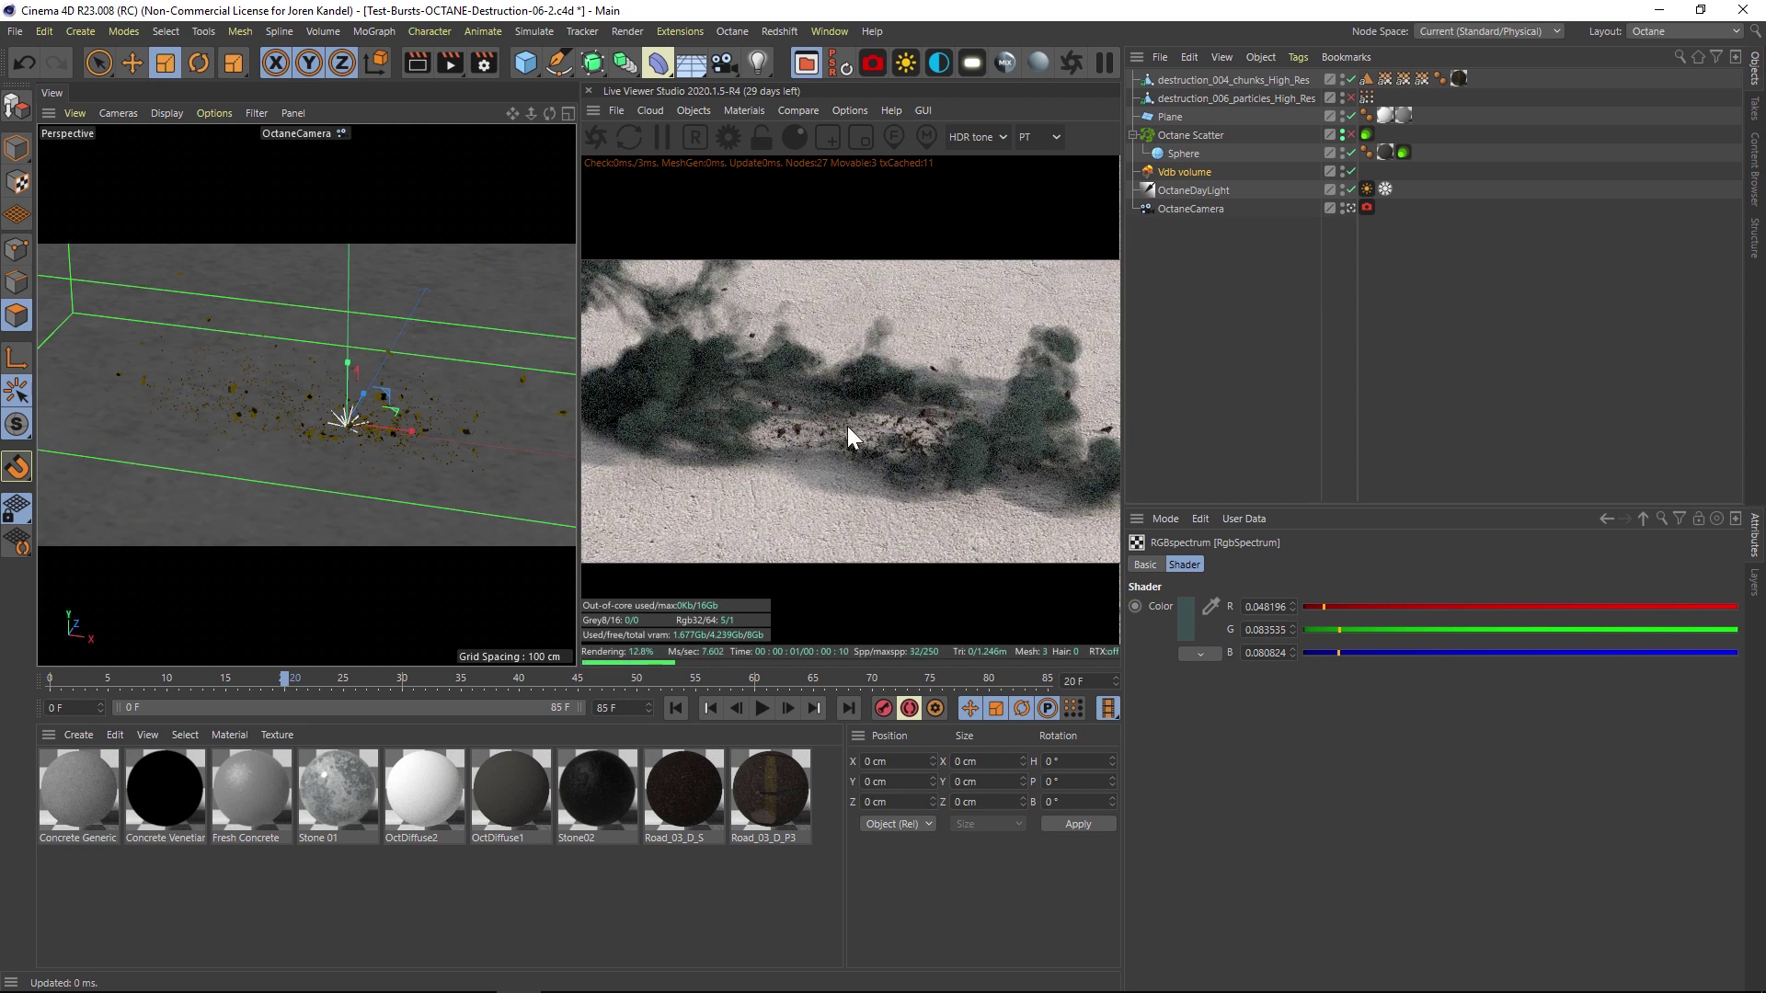
{"action": "key", "text": "ctrl+z"}
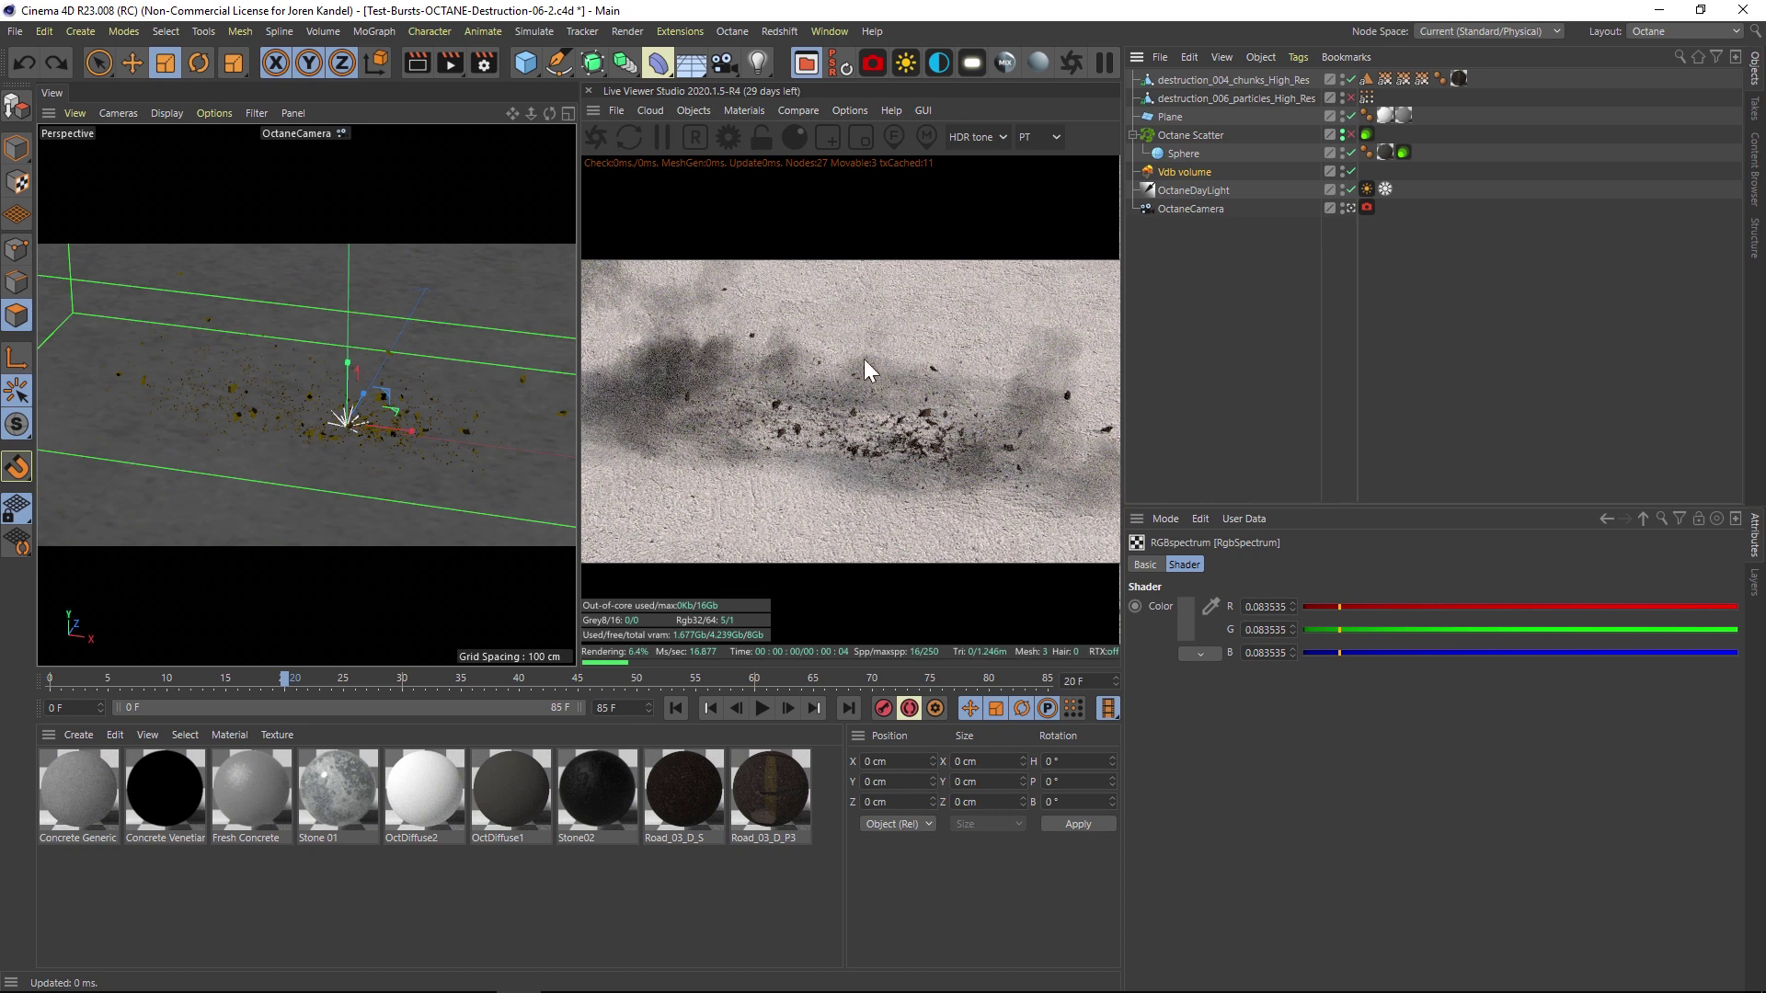
Disable the Vdb volume and choose the destruction_004_particles_High_Res Alembic file to merge into the scene
{"action": "left_click", "coordinate": [1351, 172]}
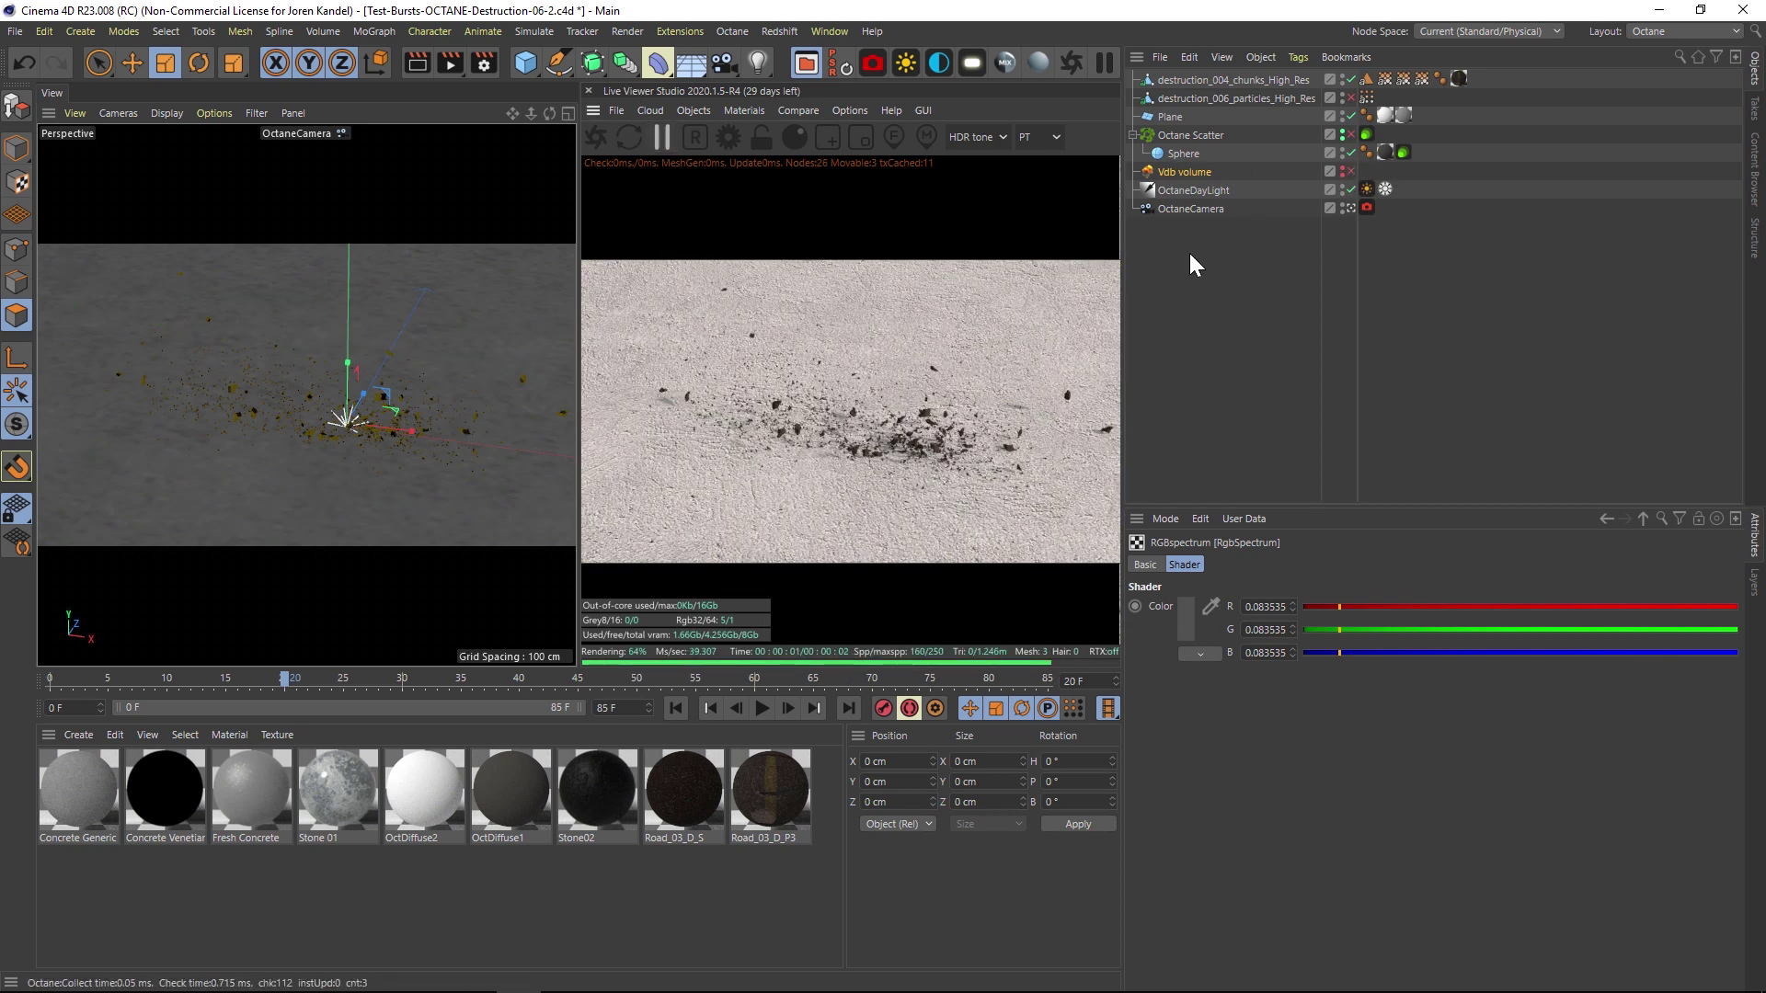
{"action": "left_click", "coordinate": [1191, 135]}
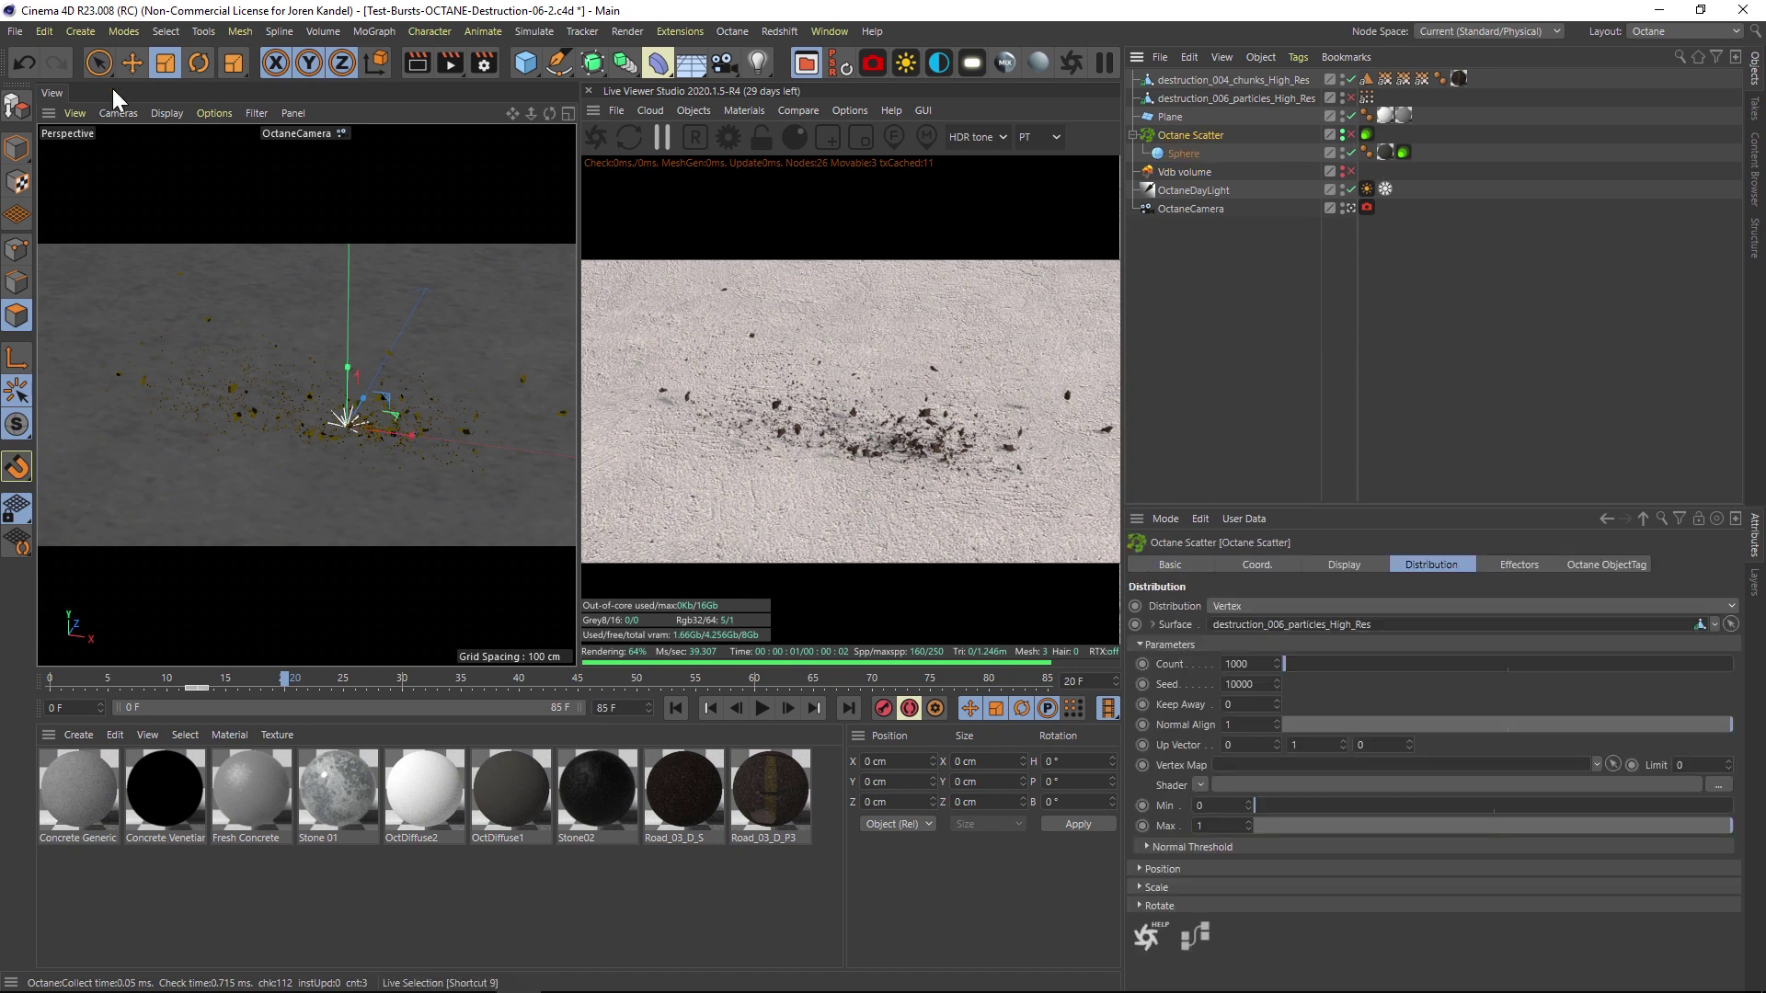
{"action": "left_click", "coordinate": [15, 31]}
{"action": "left_click", "coordinate": [56, 111]}
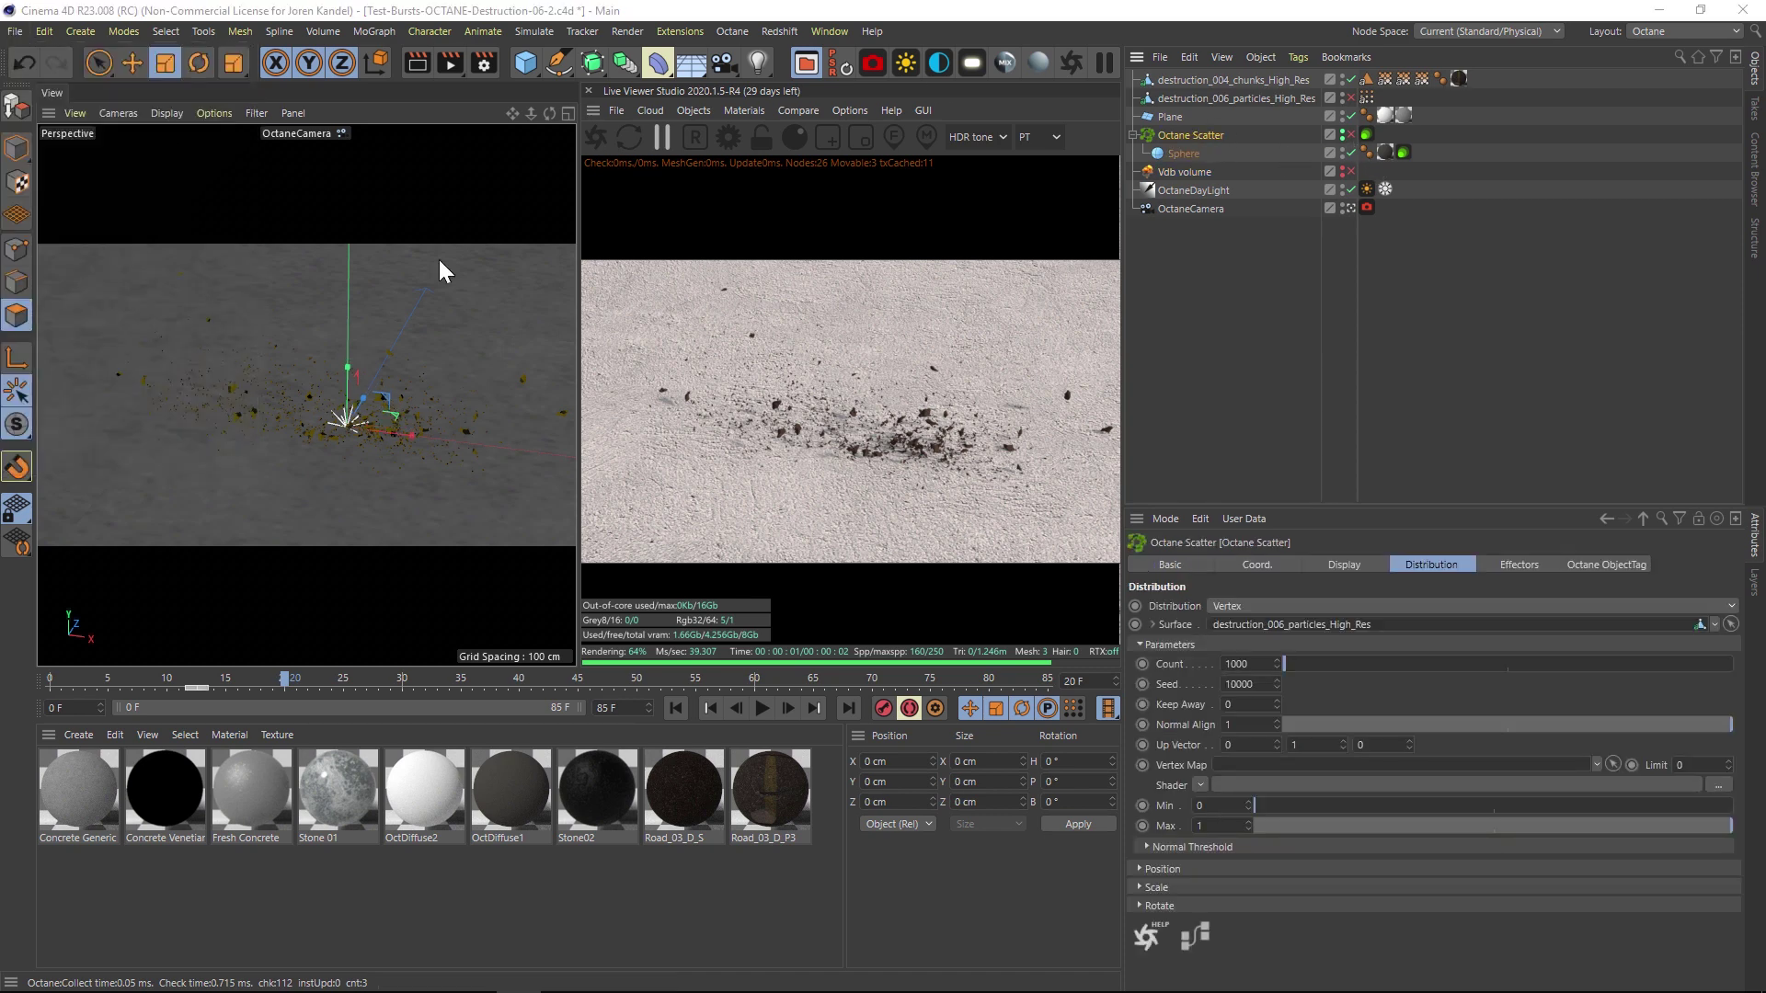
{"action": "left_click", "coordinate": [529, 228]}
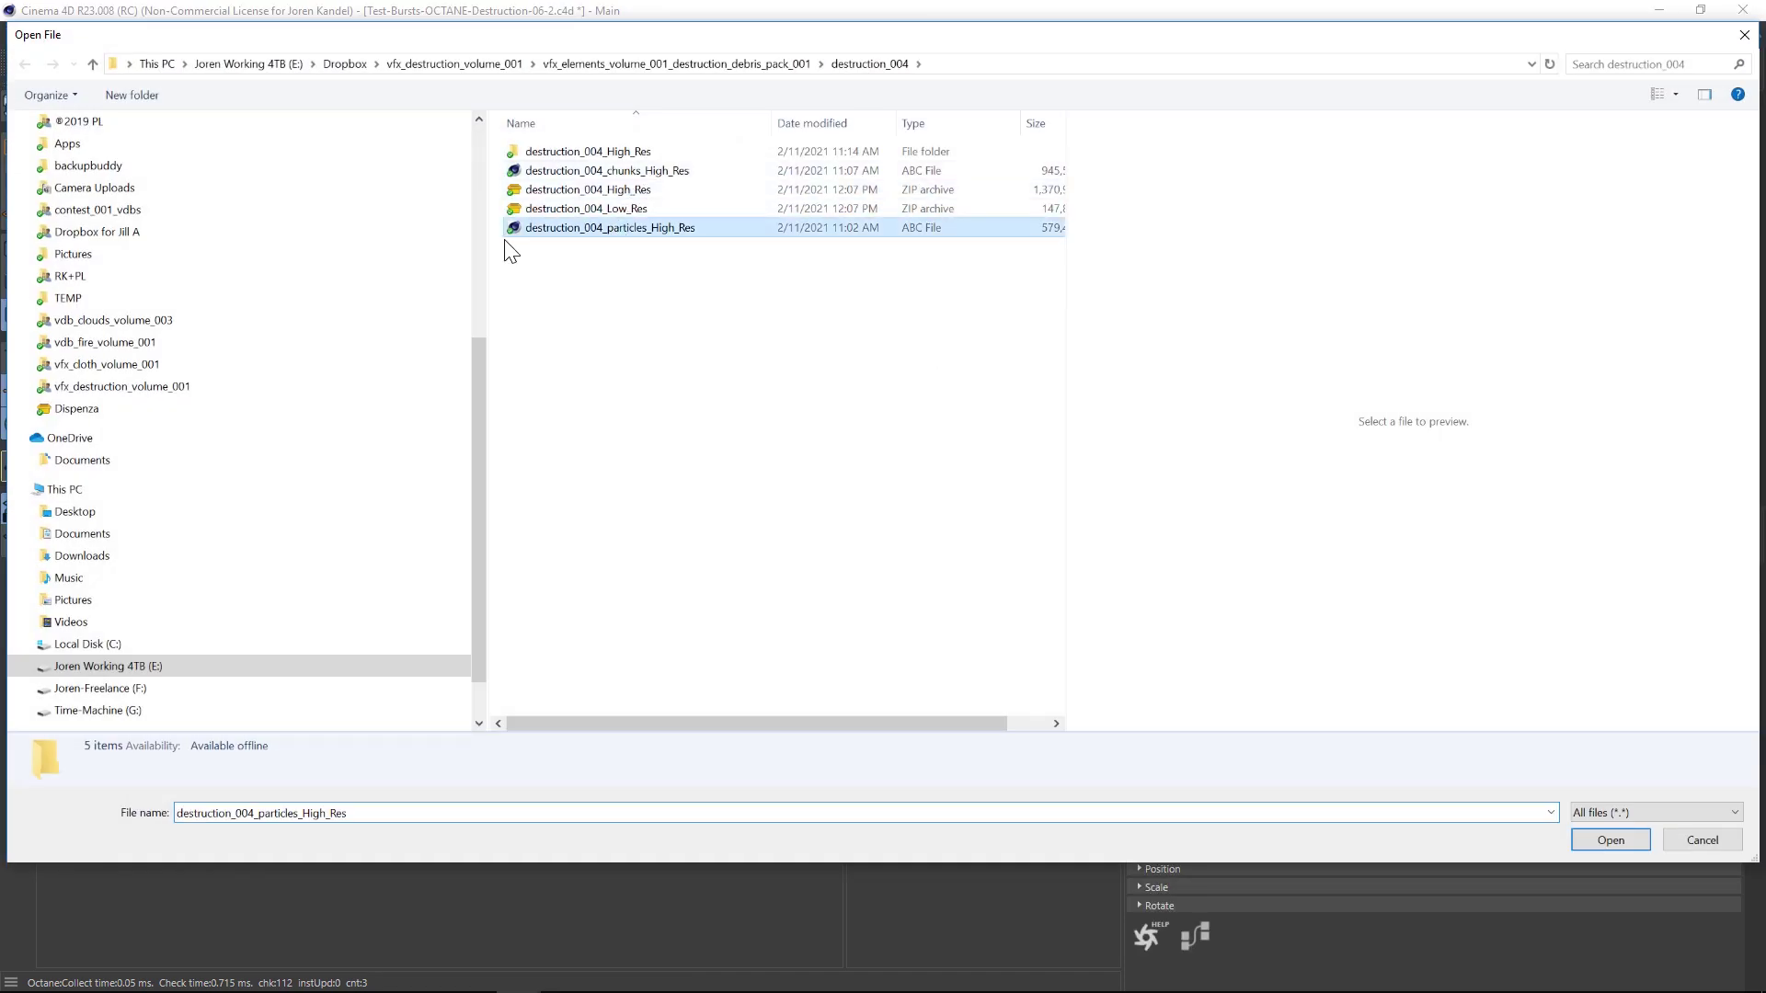
{"action": "key", "text": "Return"}
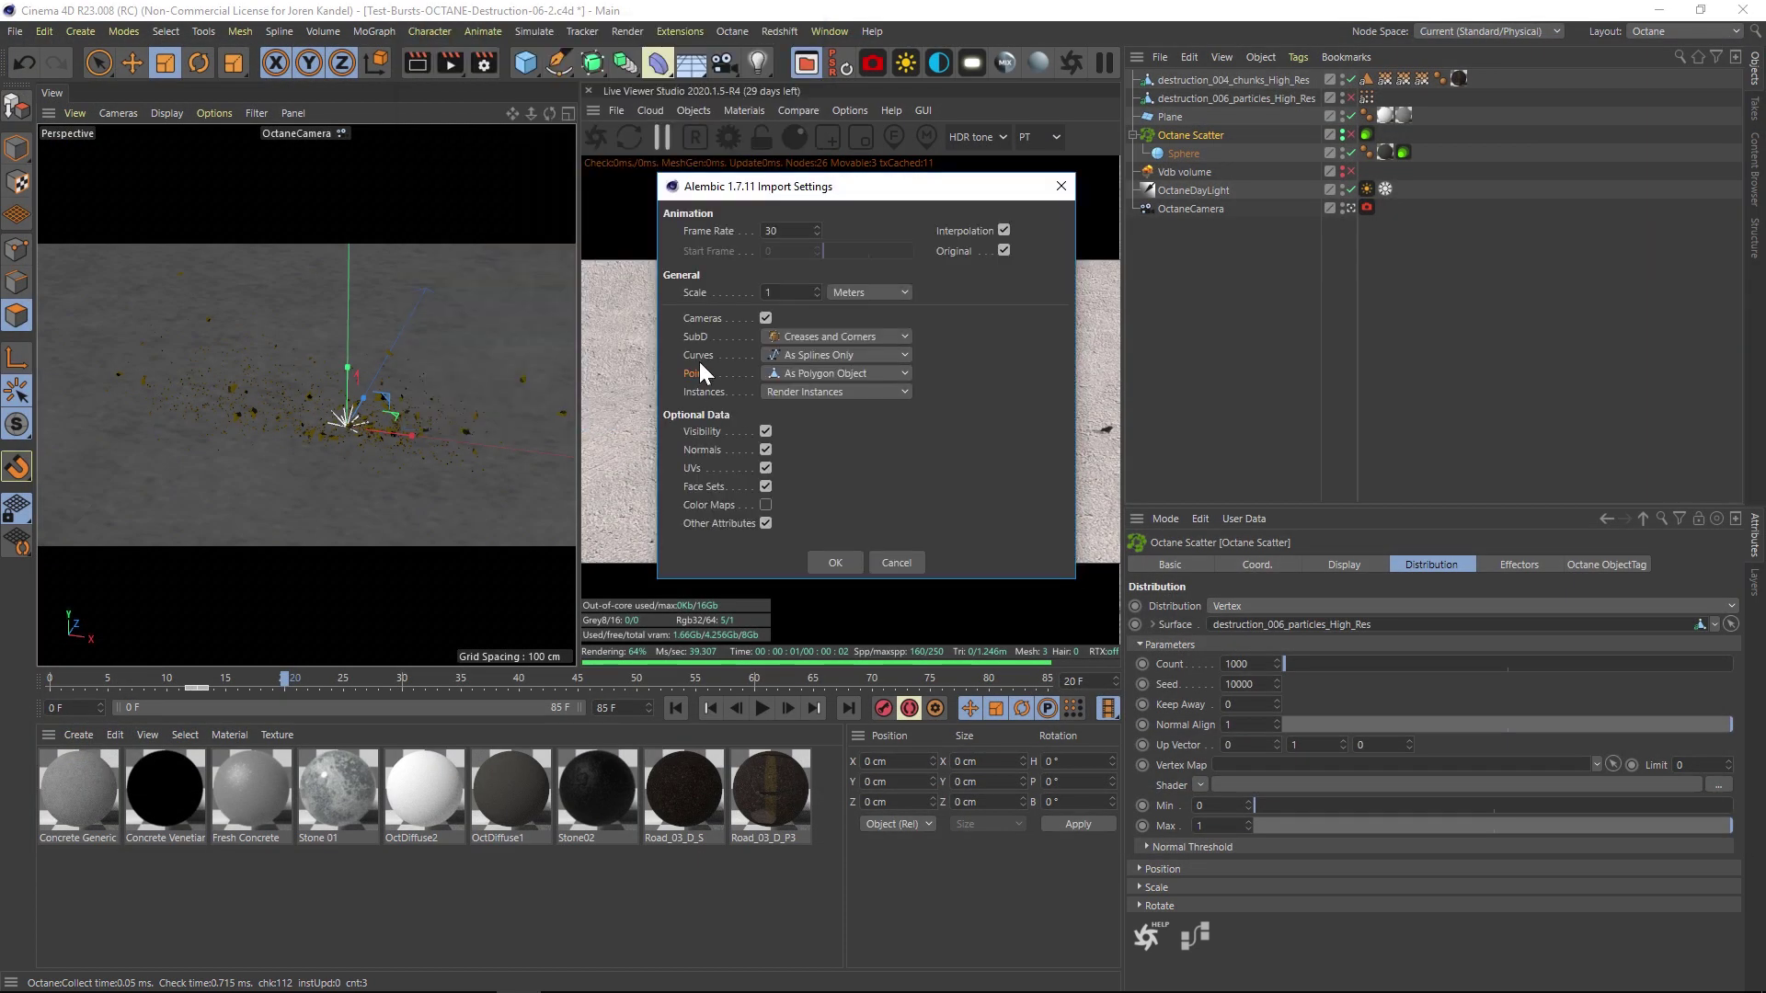
Import the particles Alembic with its points set to As Polygon Object
{"action": "left_click", "coordinate": [768, 374]}
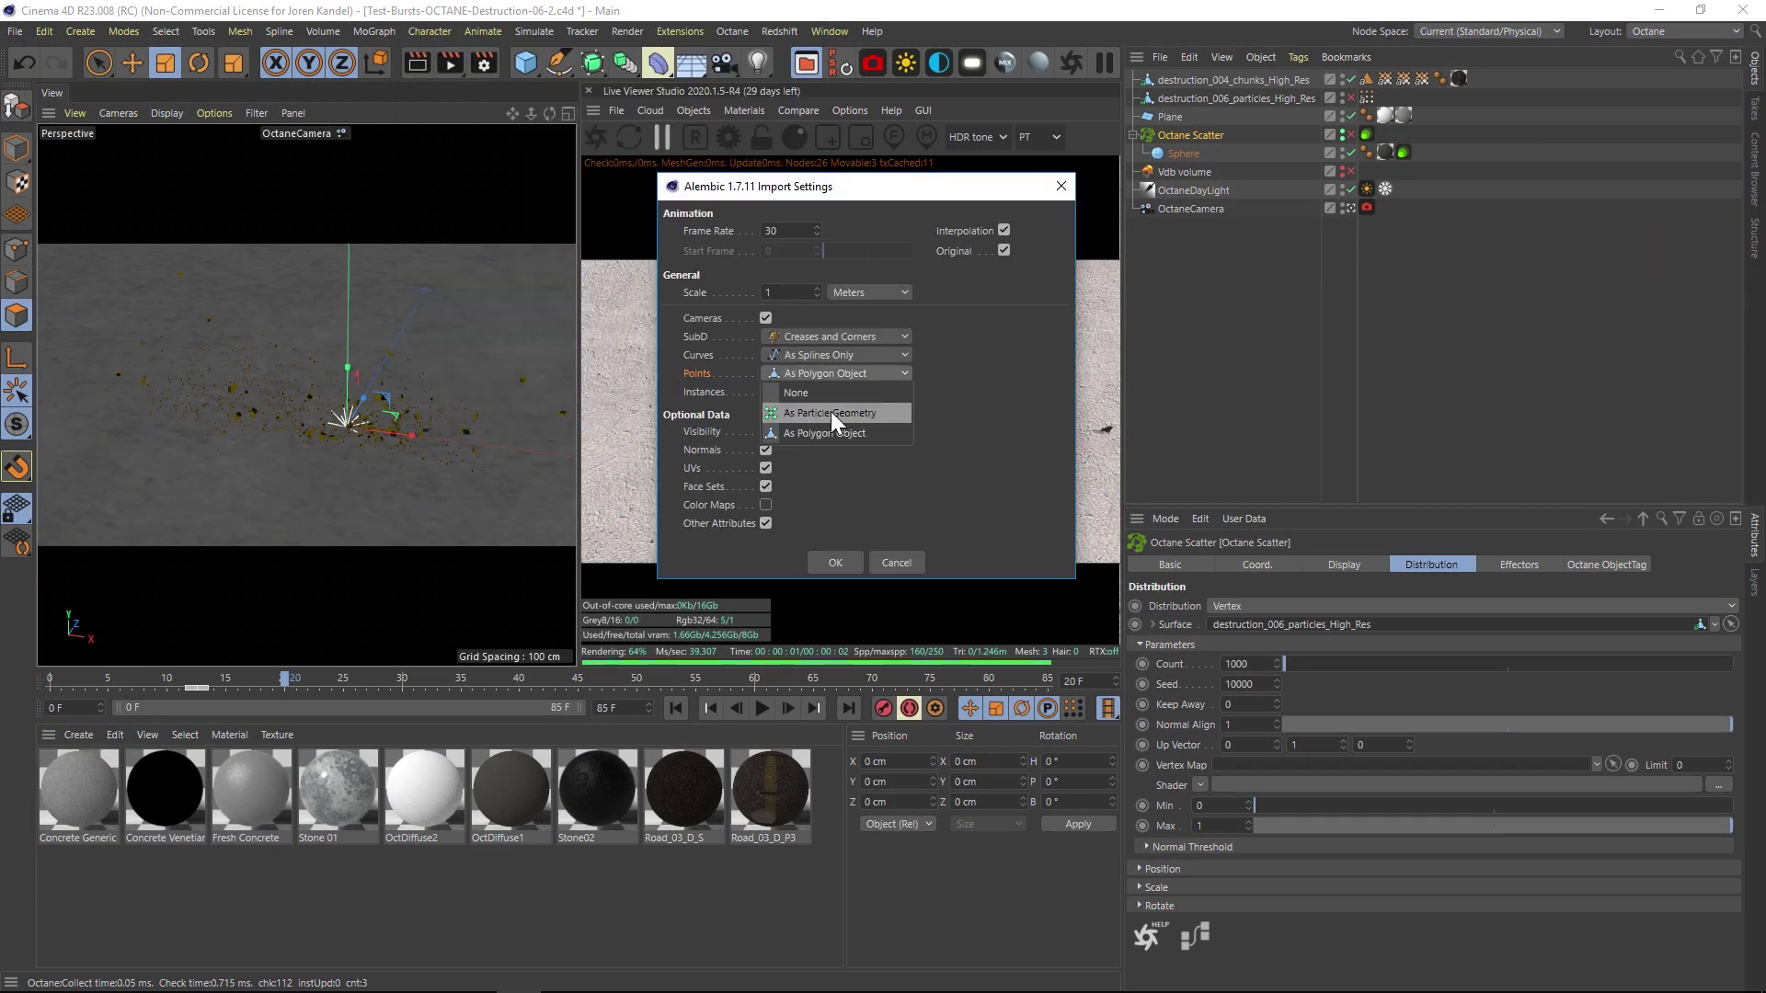
{"action": "left_click", "coordinate": [830, 411]}
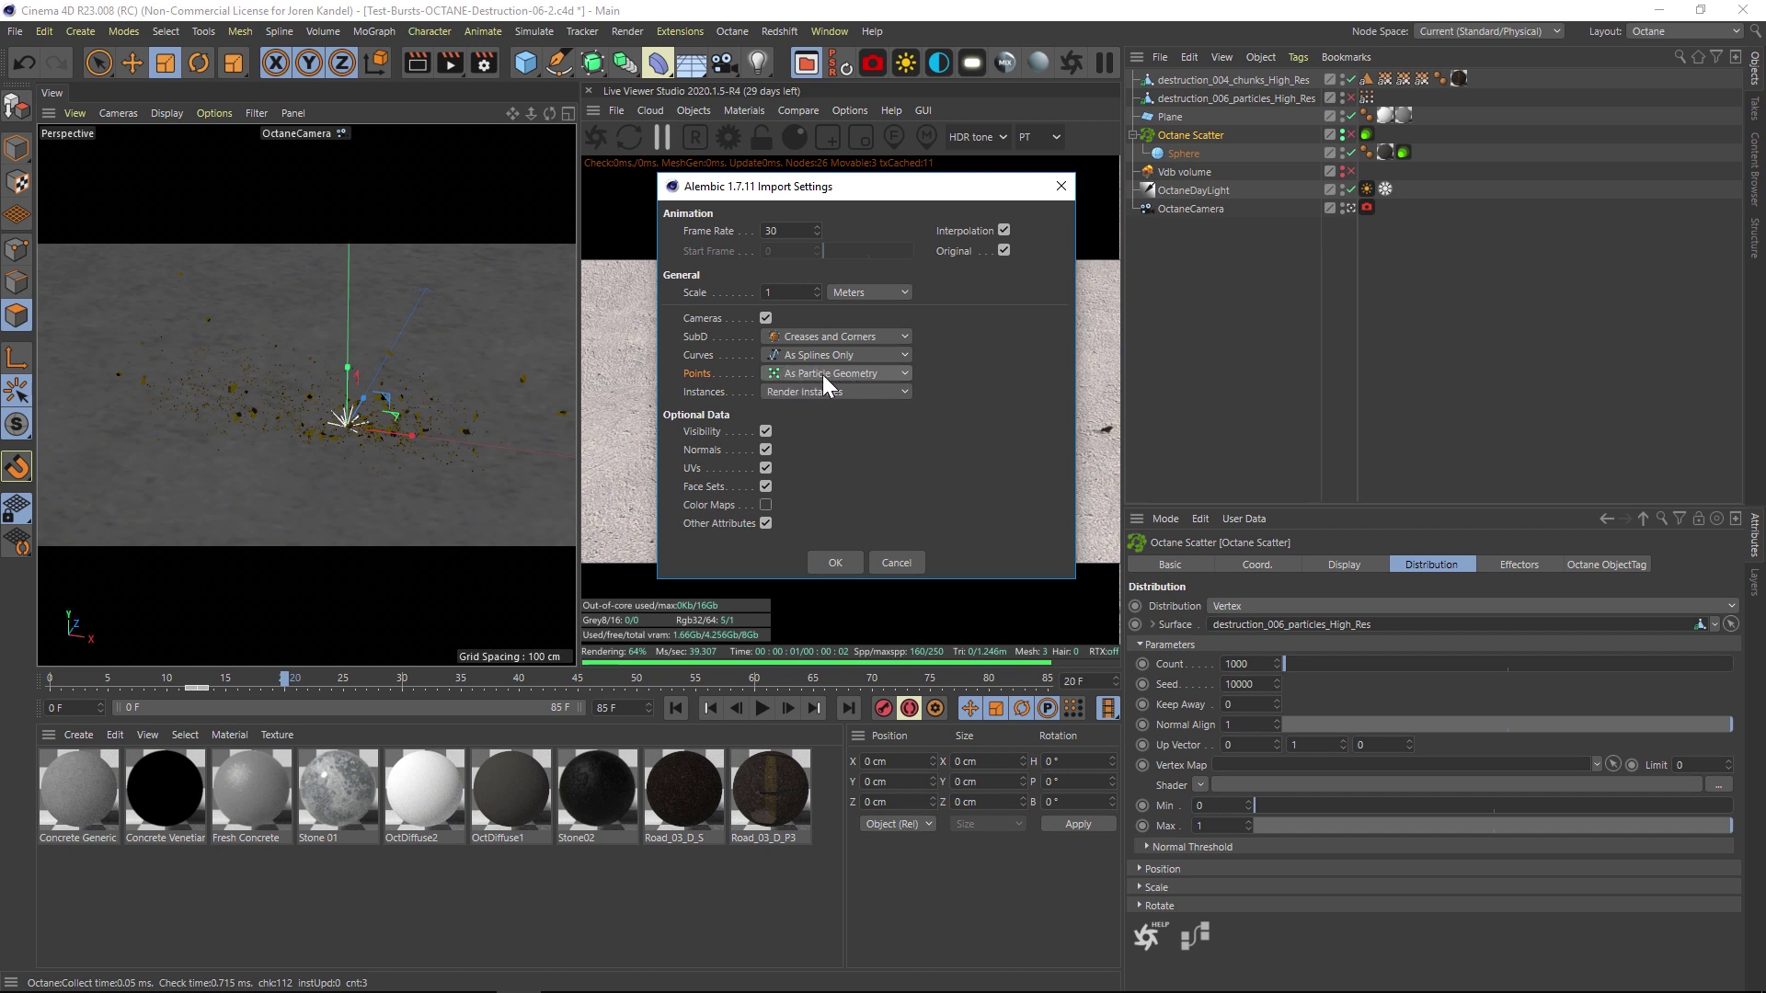
{"action": "left_click", "coordinate": [879, 371]}
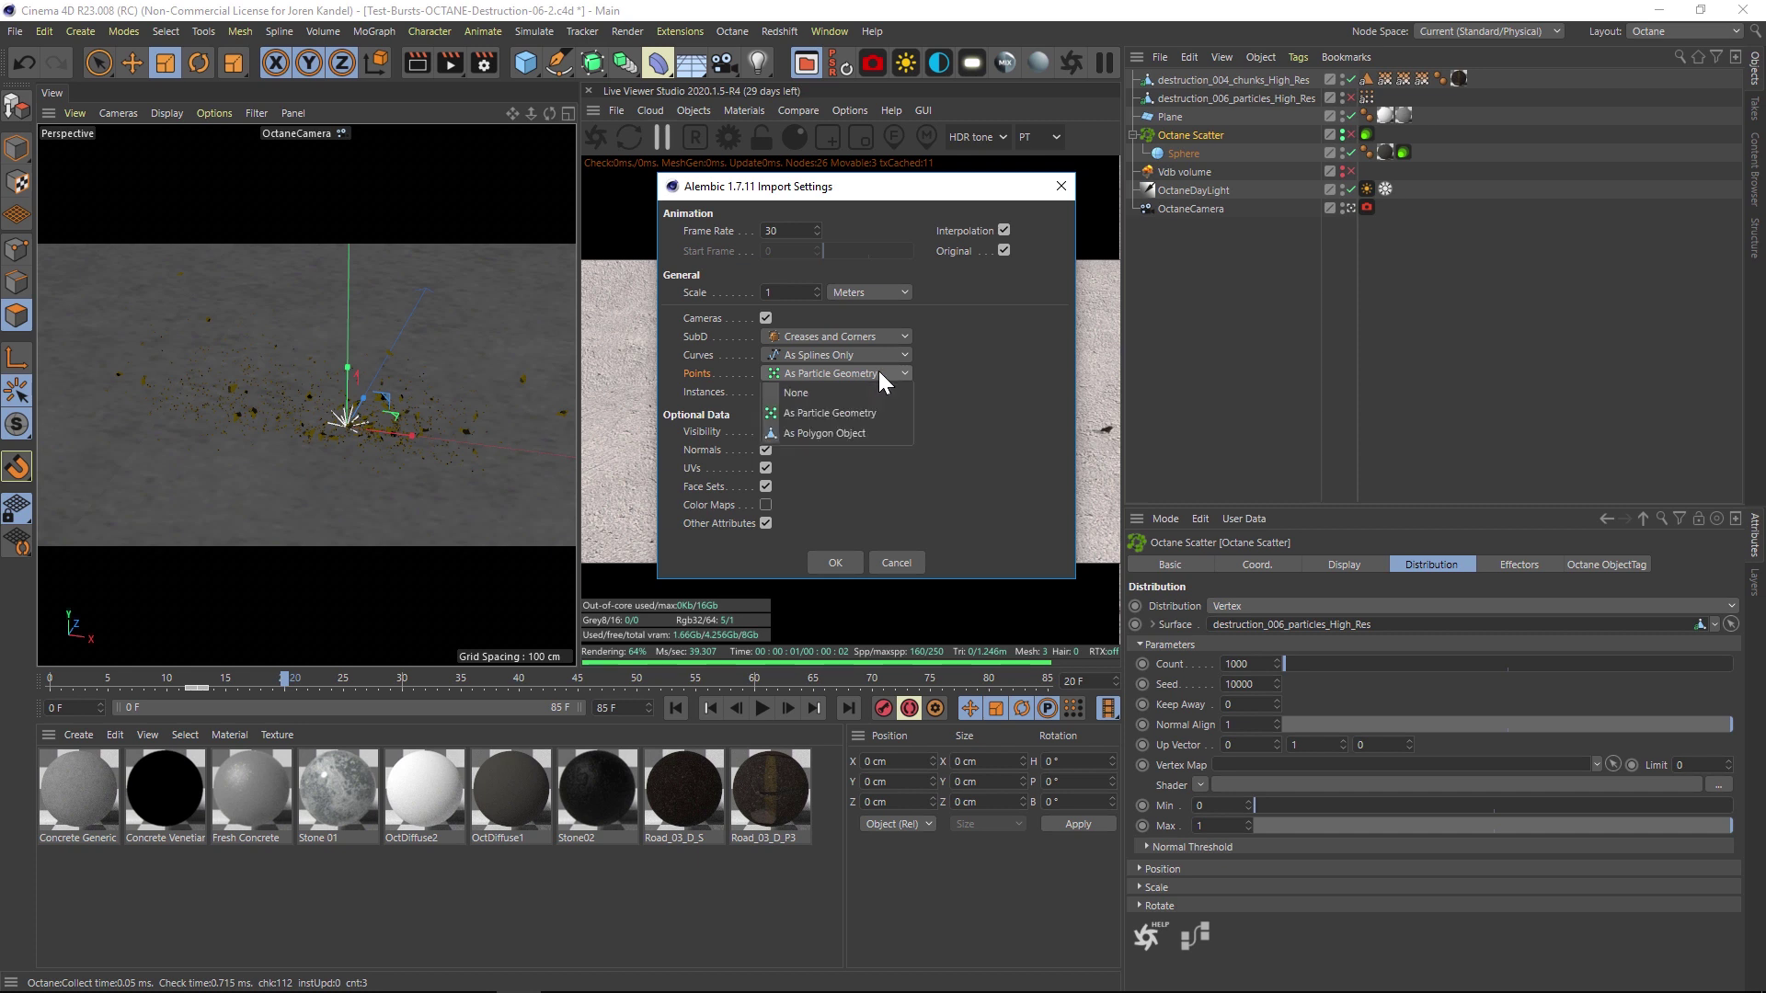
{"action": "left_click", "coordinate": [809, 434]}
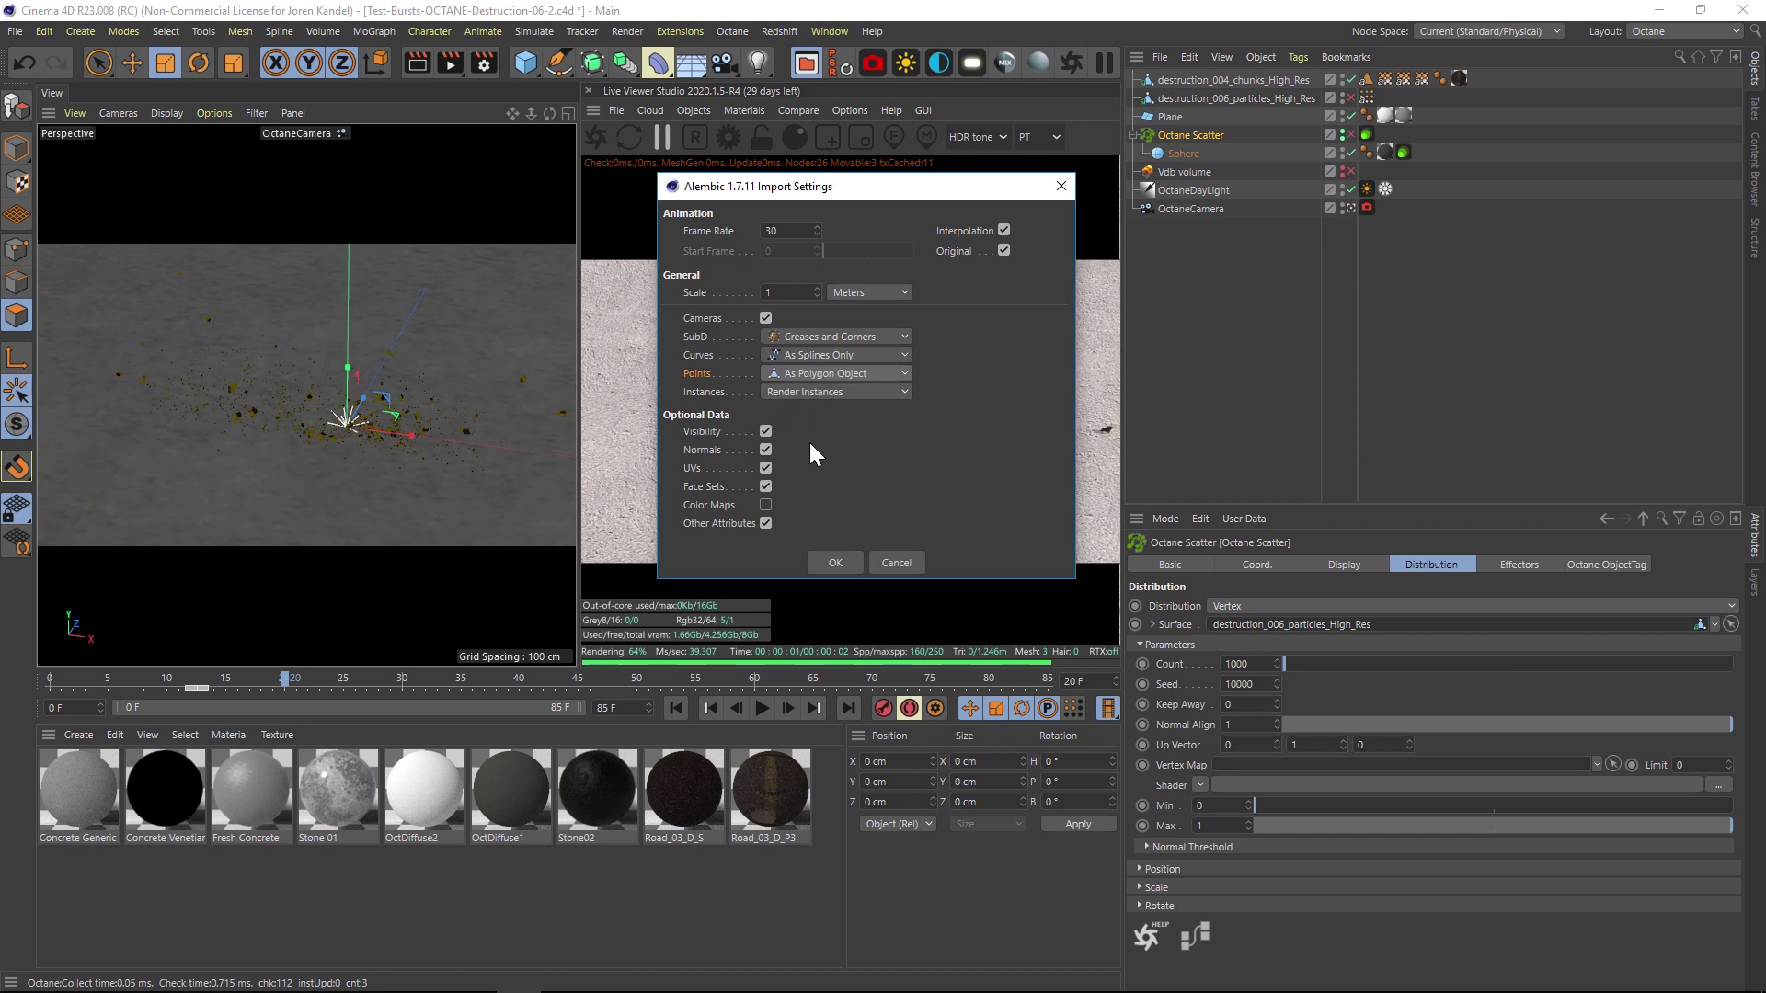
{"action": "left_click", "coordinate": [840, 561]}
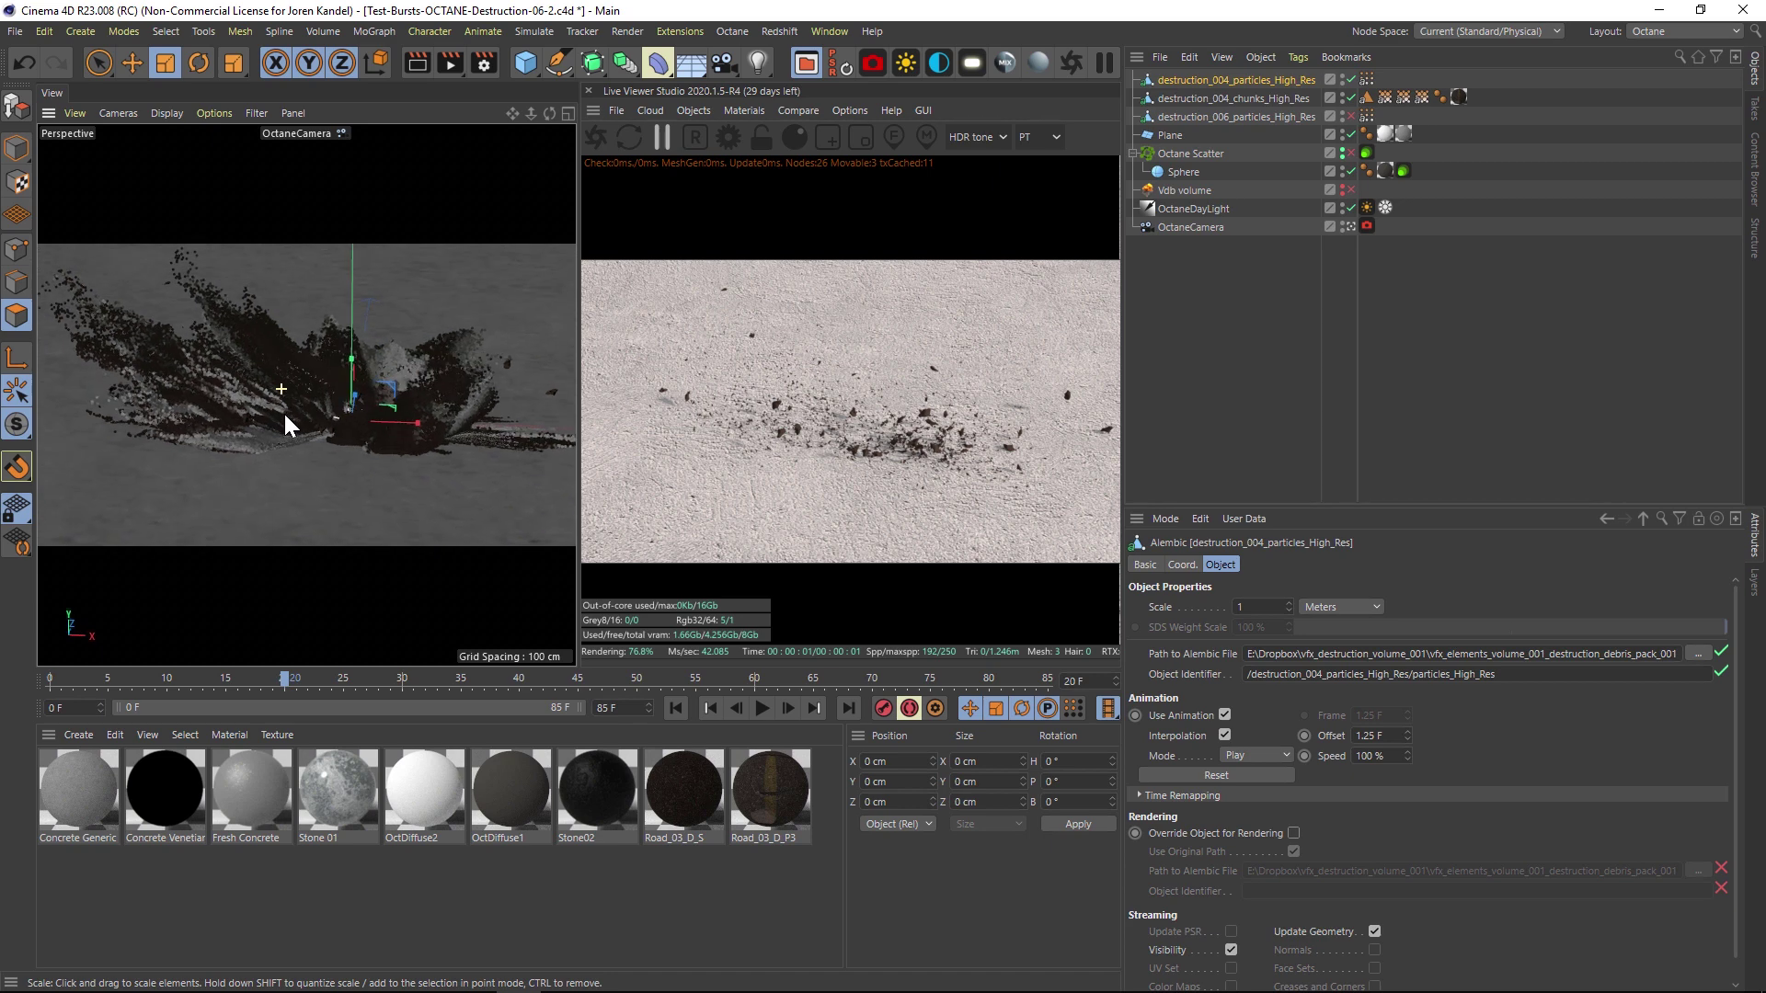
{"action": "left_click_drag", "start_coordinate": [520, 111], "coordinate": [529, 135]}
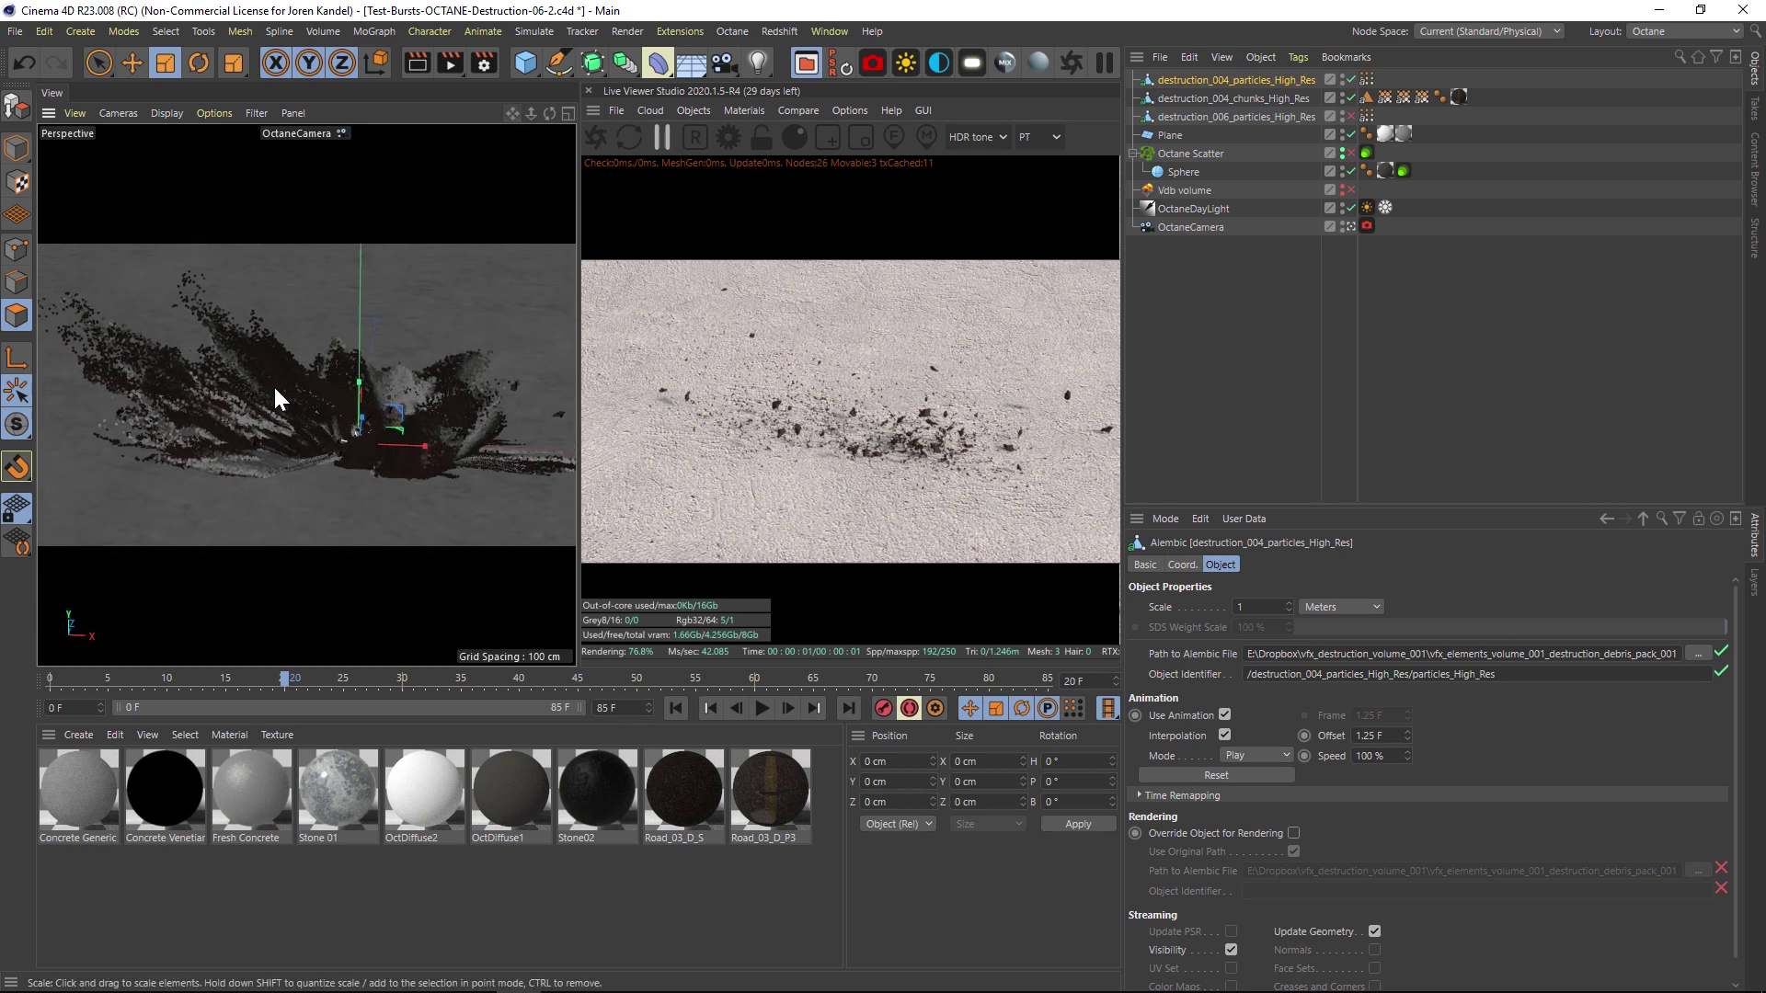
Enable the Octane Scatter object and delete the destruction_006_particles_High_Res object
{"action": "left_click", "coordinate": [1194, 153]}
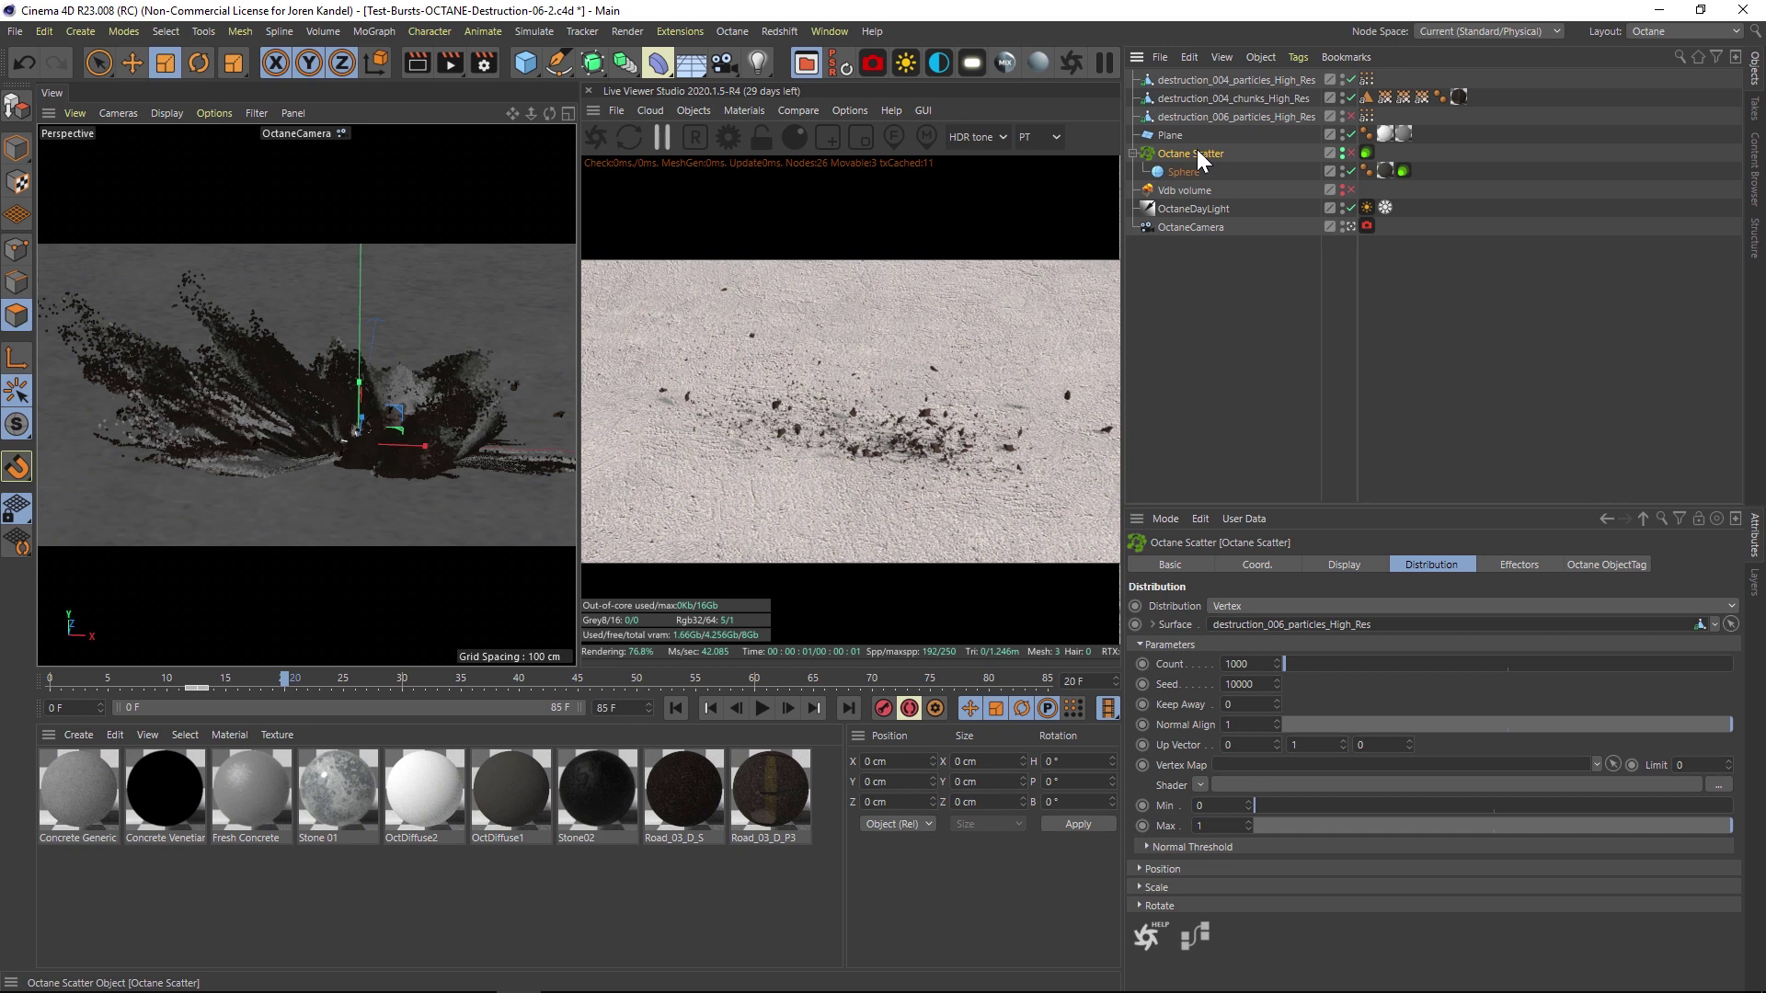
{"action": "left_click", "coordinate": [1351, 153]}
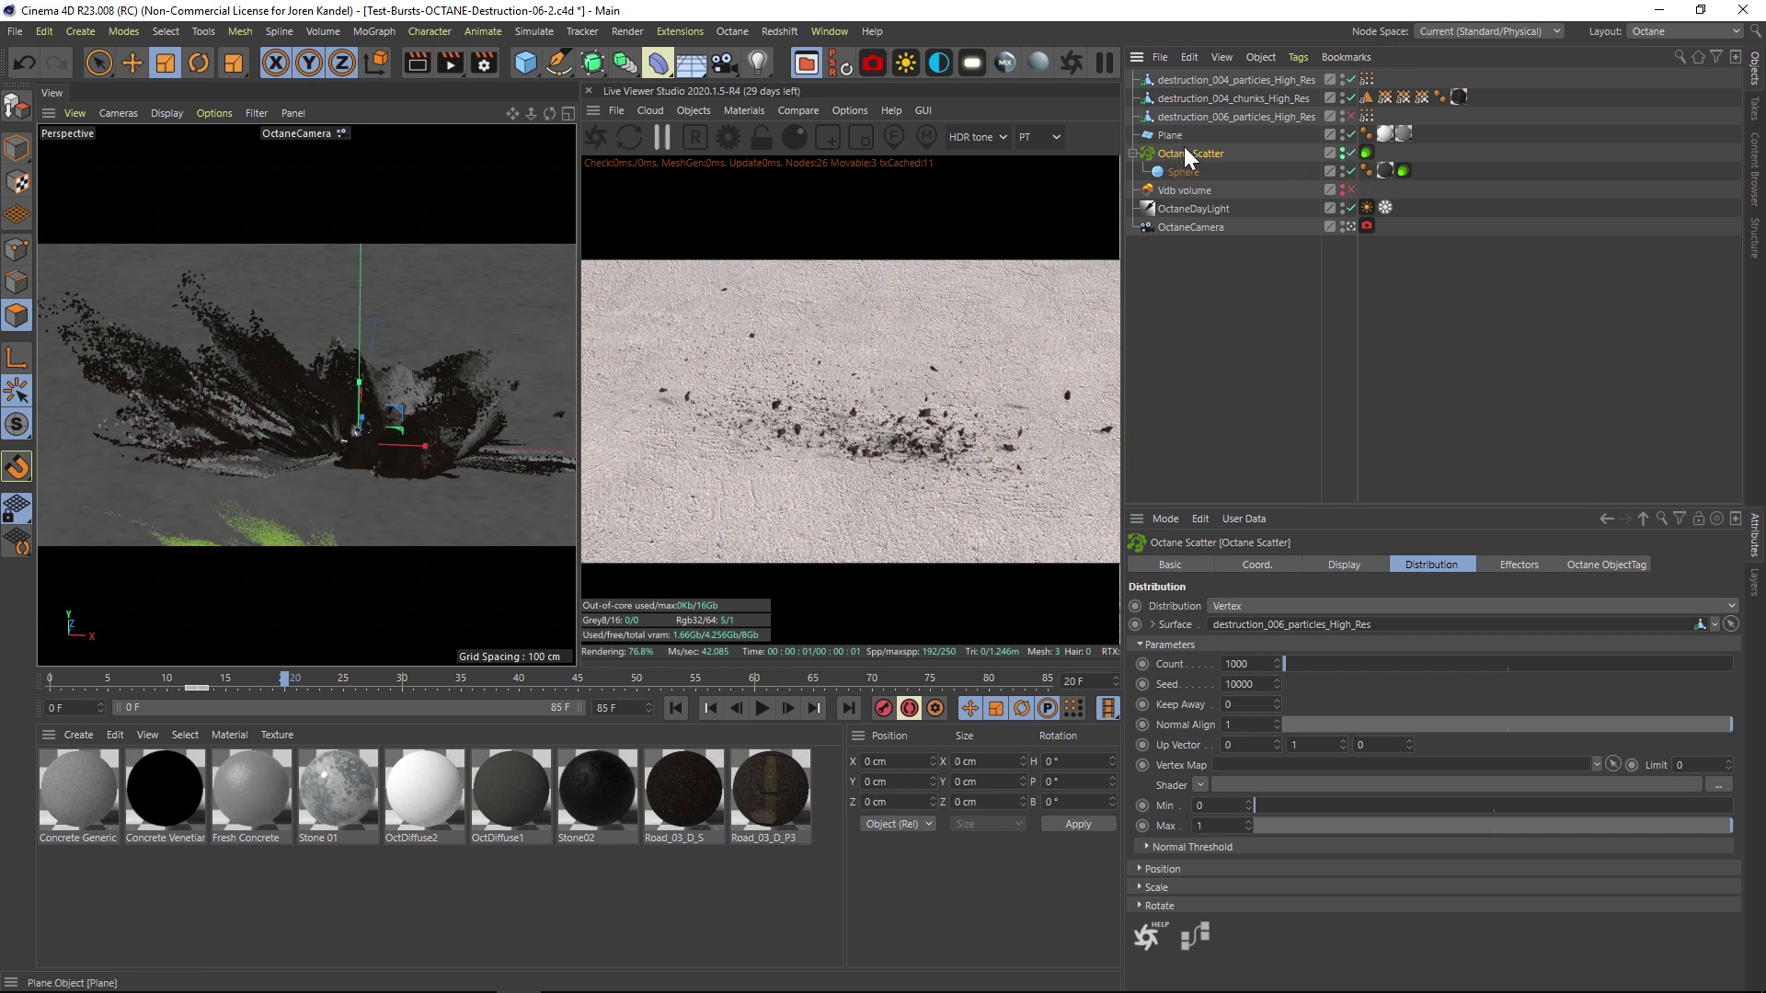
{"action": "left_click", "coordinate": [1218, 116]}
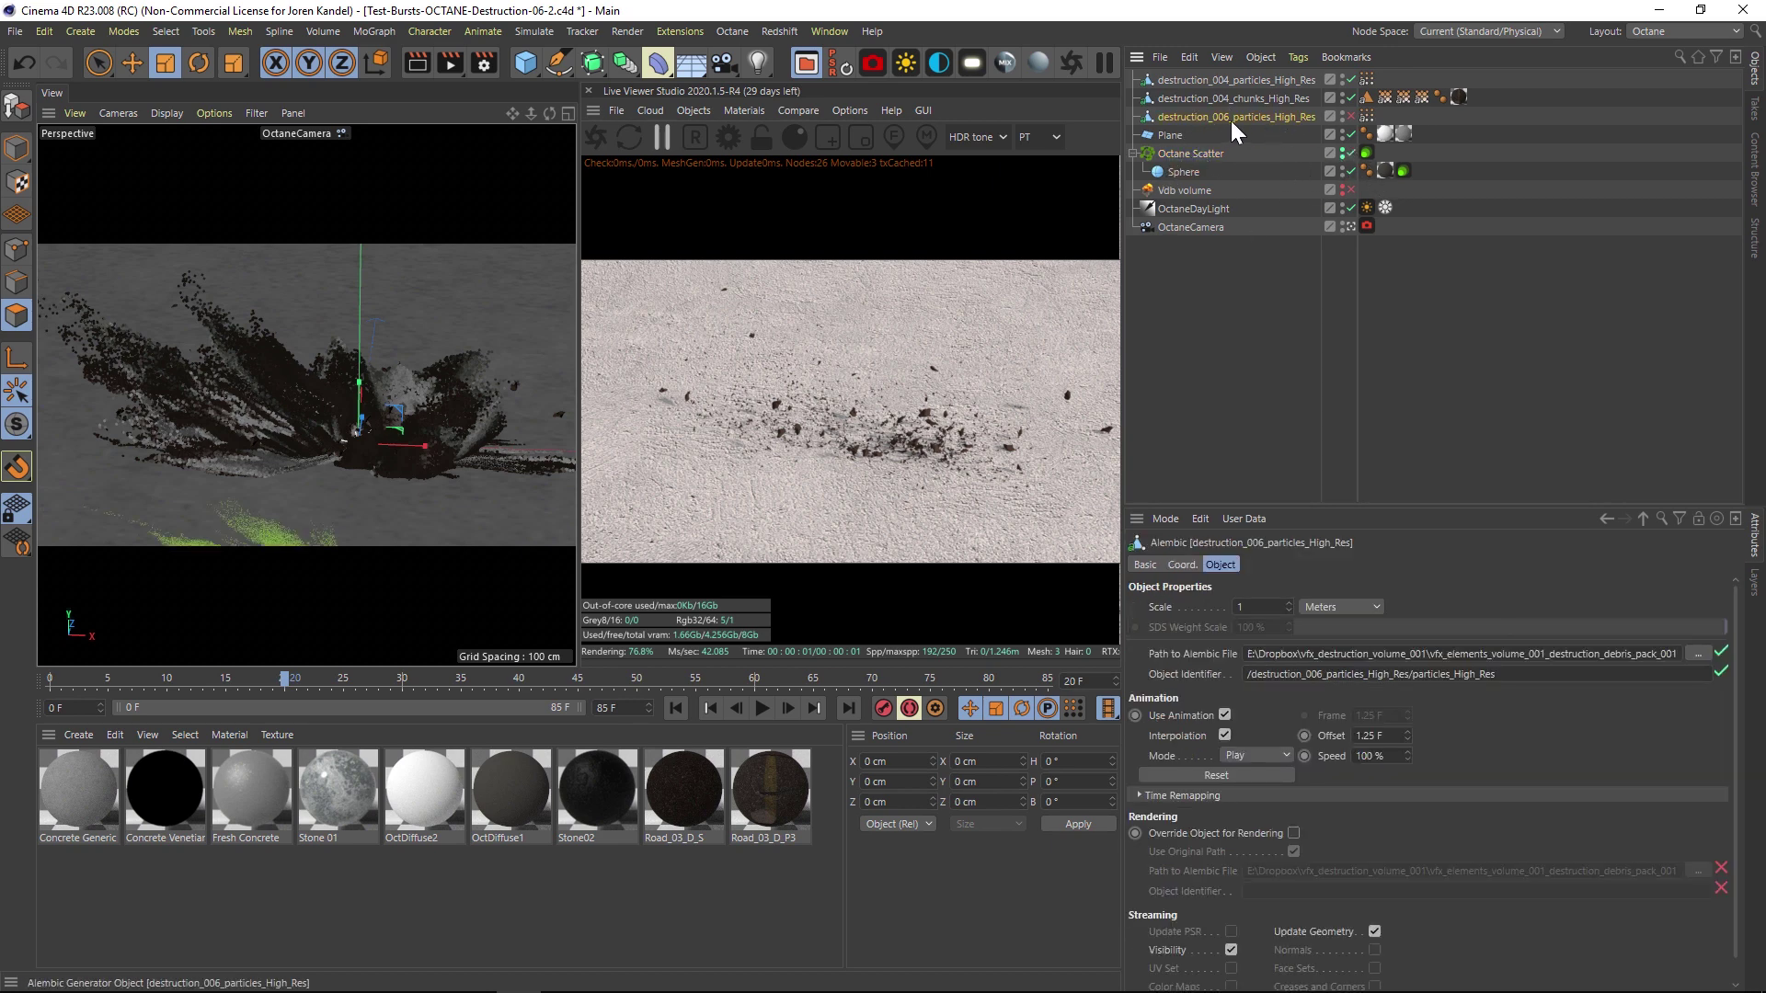
{"action": "key", "text": "Delete"}
Check the scattered Sphere's radius and assign destruction_004_particles_High_Res as the Octane Scatter's distribution surface
{"action": "left_click", "coordinate": [1205, 134]}
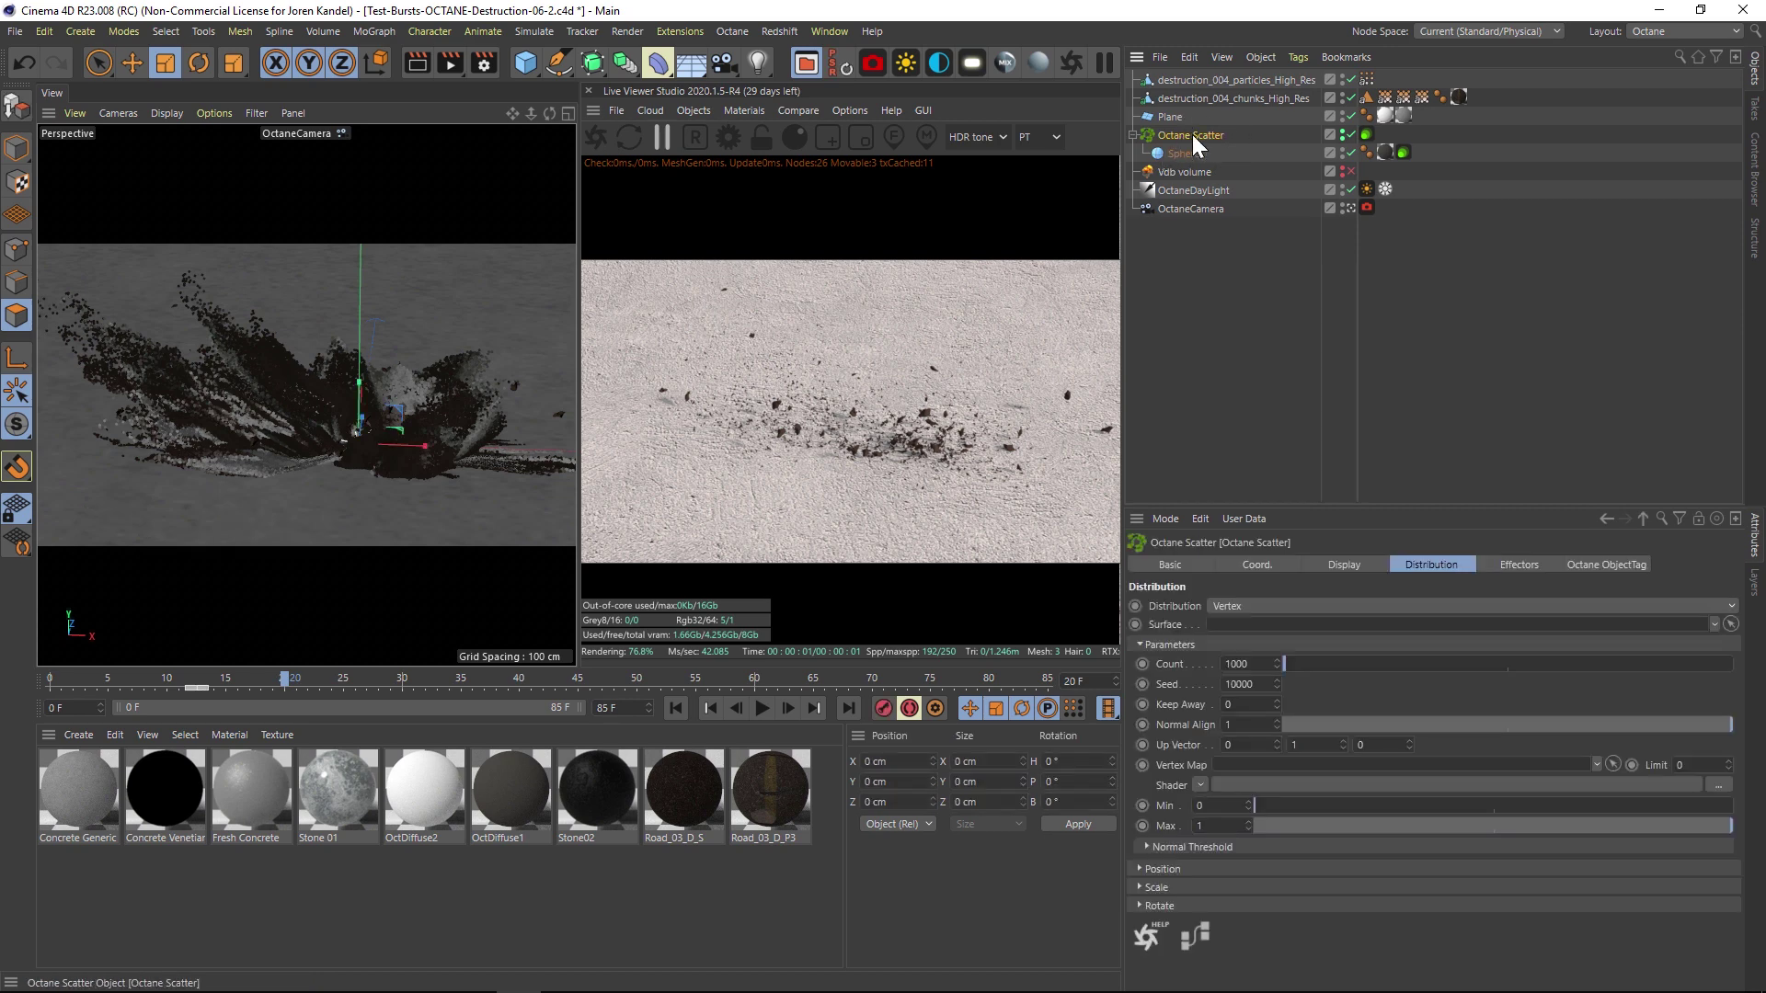
{"action": "left_click", "coordinate": [1178, 153]}
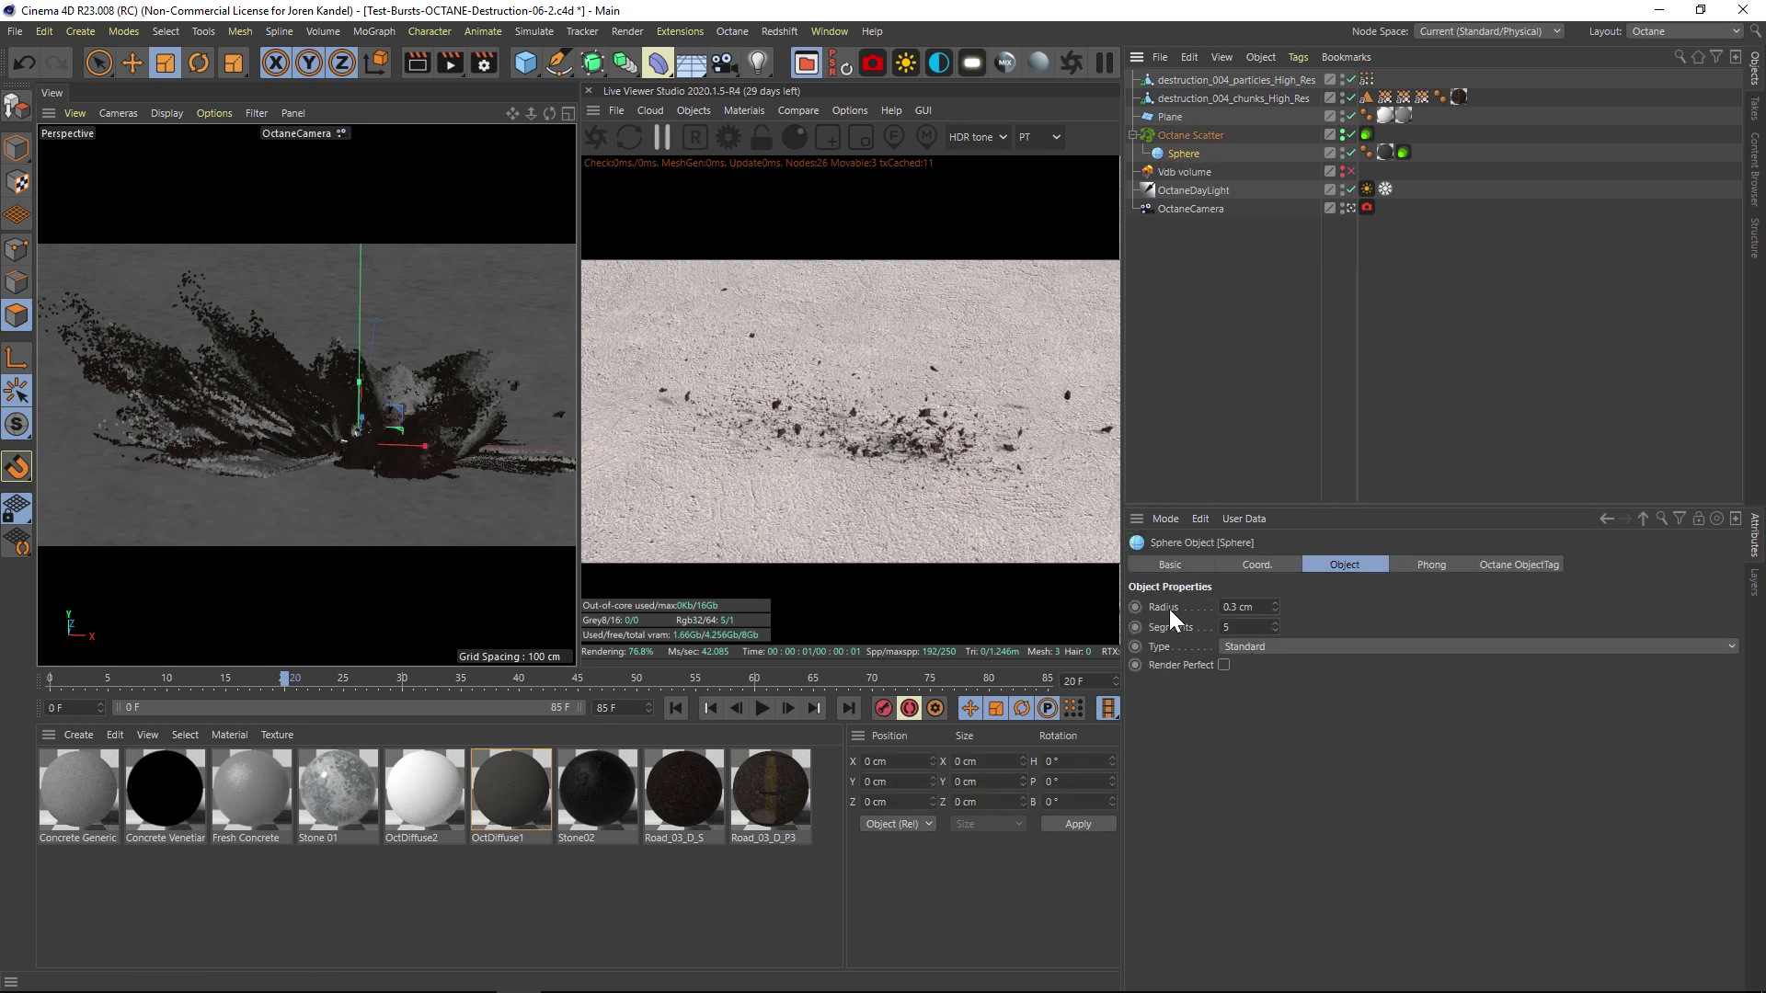
{"action": "left_click", "coordinate": [1242, 607]}
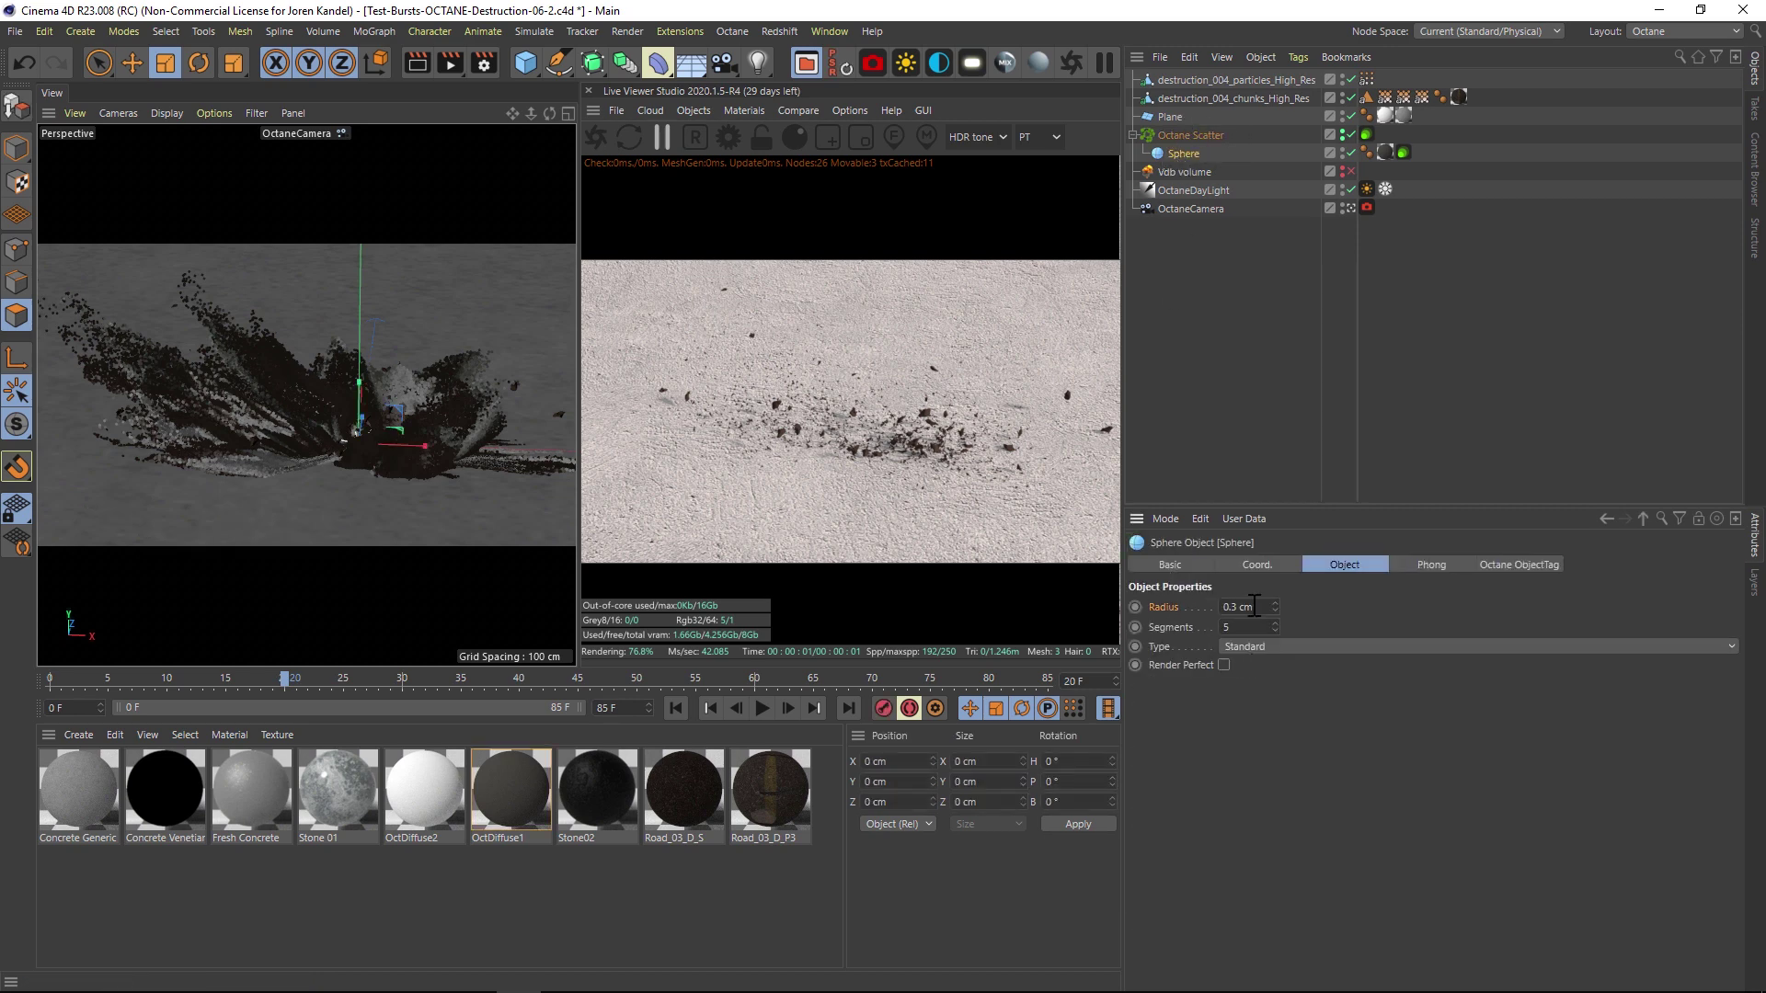
{"action": "left_click", "coordinate": [1177, 136]}
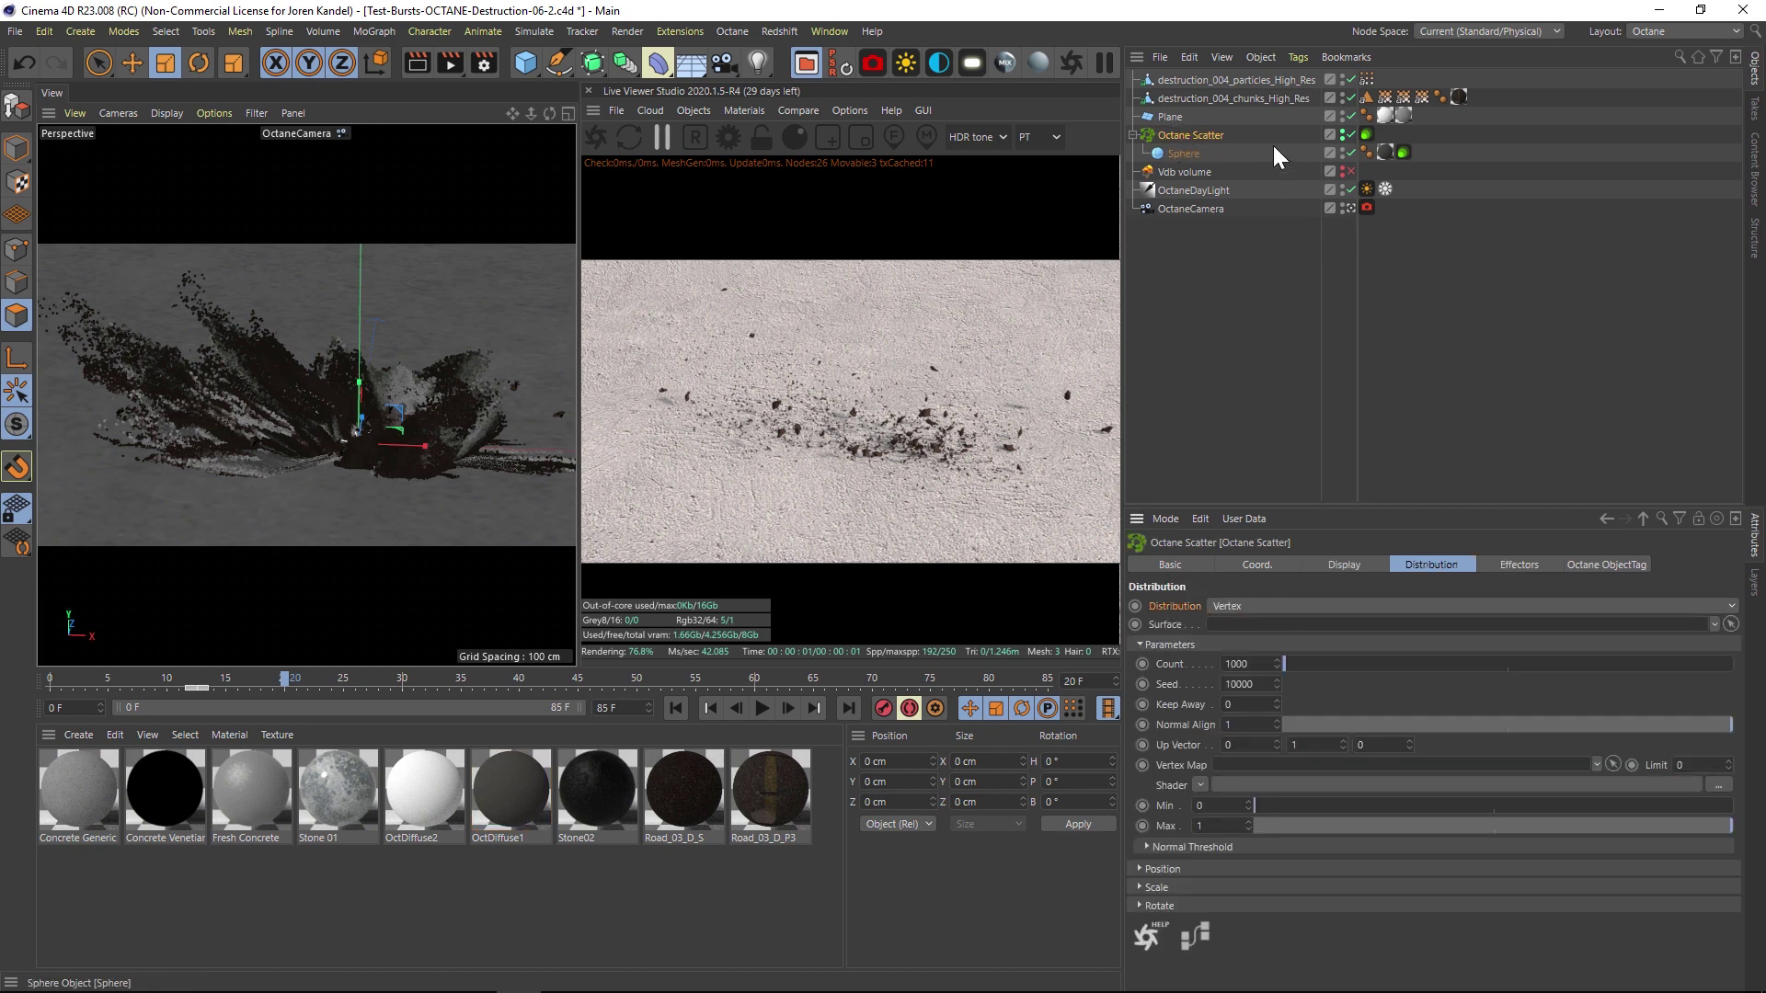
{"action": "left_click_drag", "start_coordinate": [1229, 78], "coordinate": [1265, 635]}
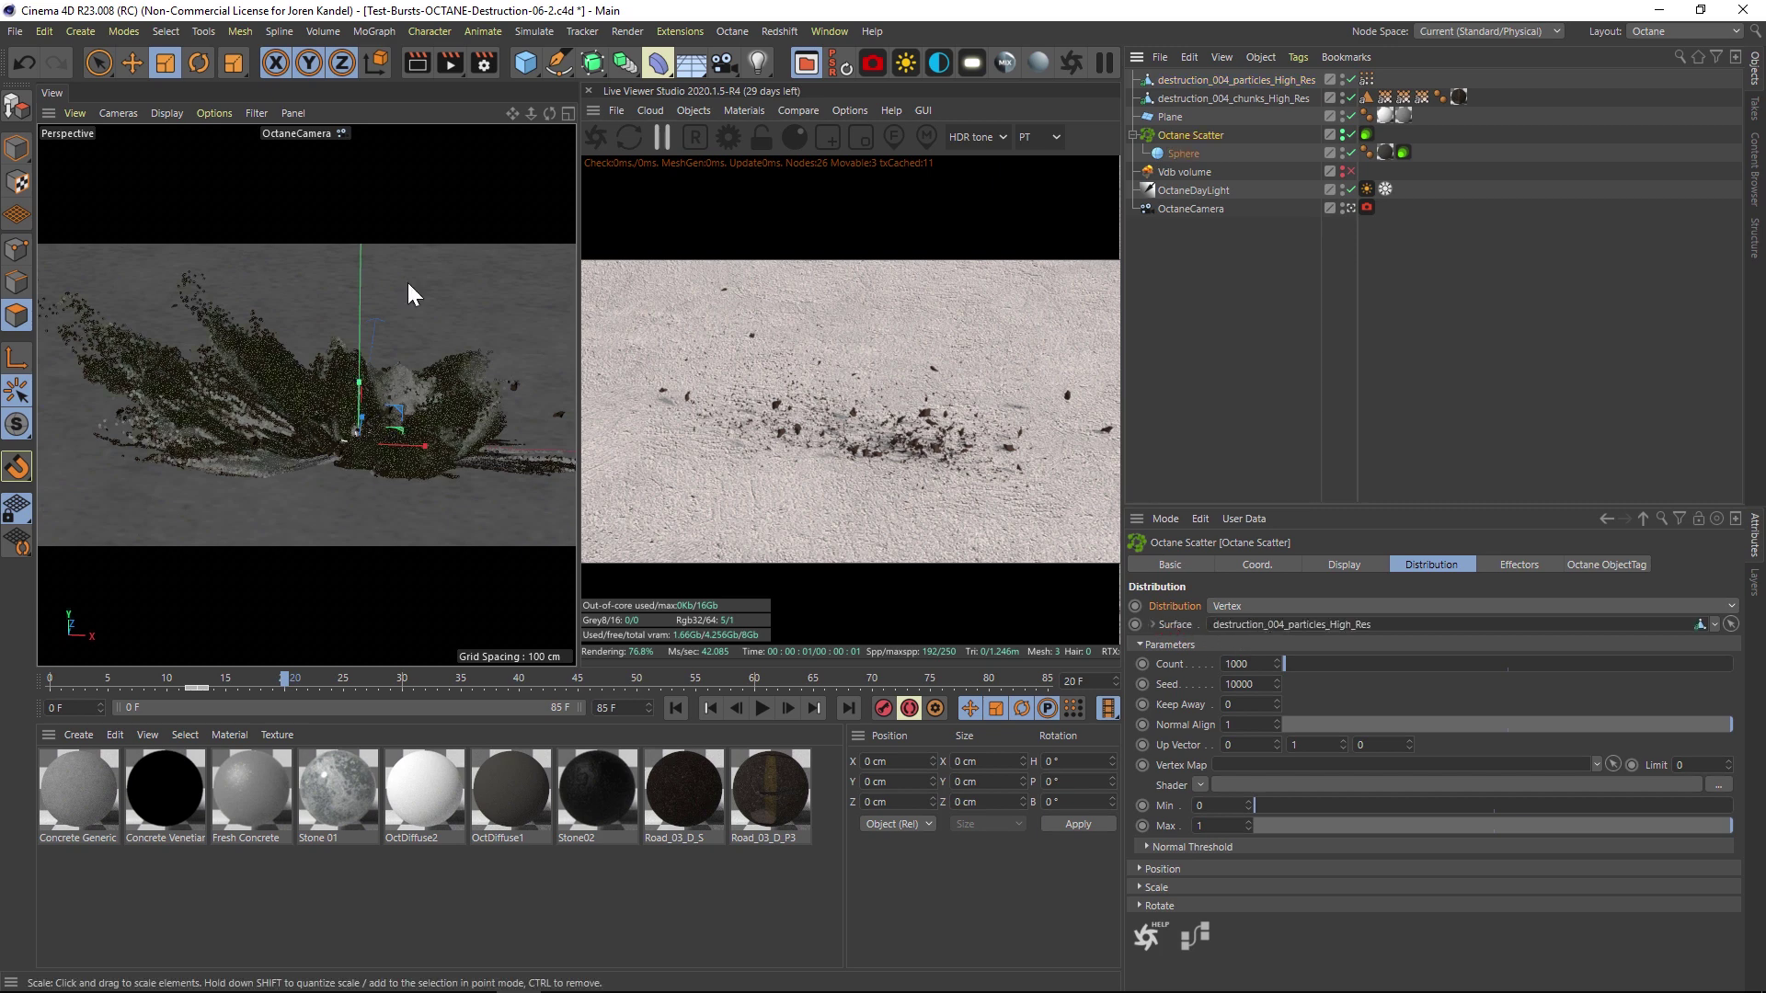
Inspect the scattered particles up close in the viewport and refresh the Octane Live Viewer render with them
{"action": "left_click_drag", "start_coordinate": [517, 113], "coordinate": [522, 117]}
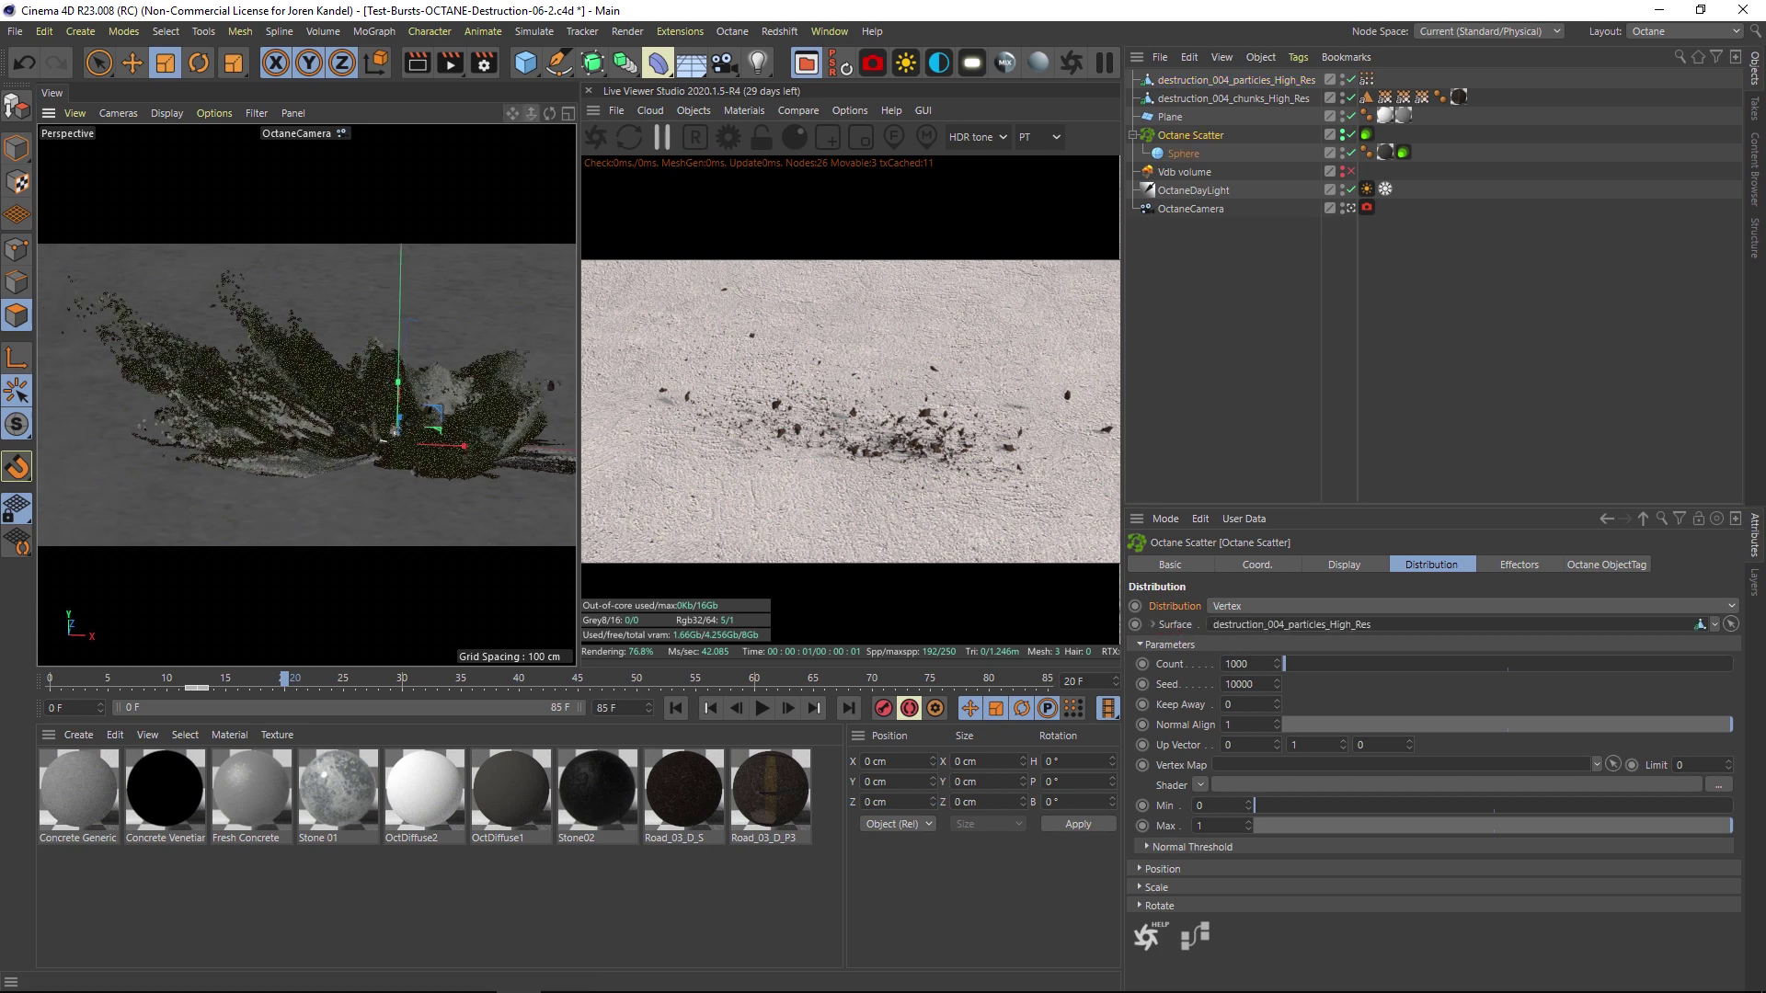
{"action": "scroll", "coordinate": [307, 395], "scroll_direction": "up", "scroll_amount": 10}
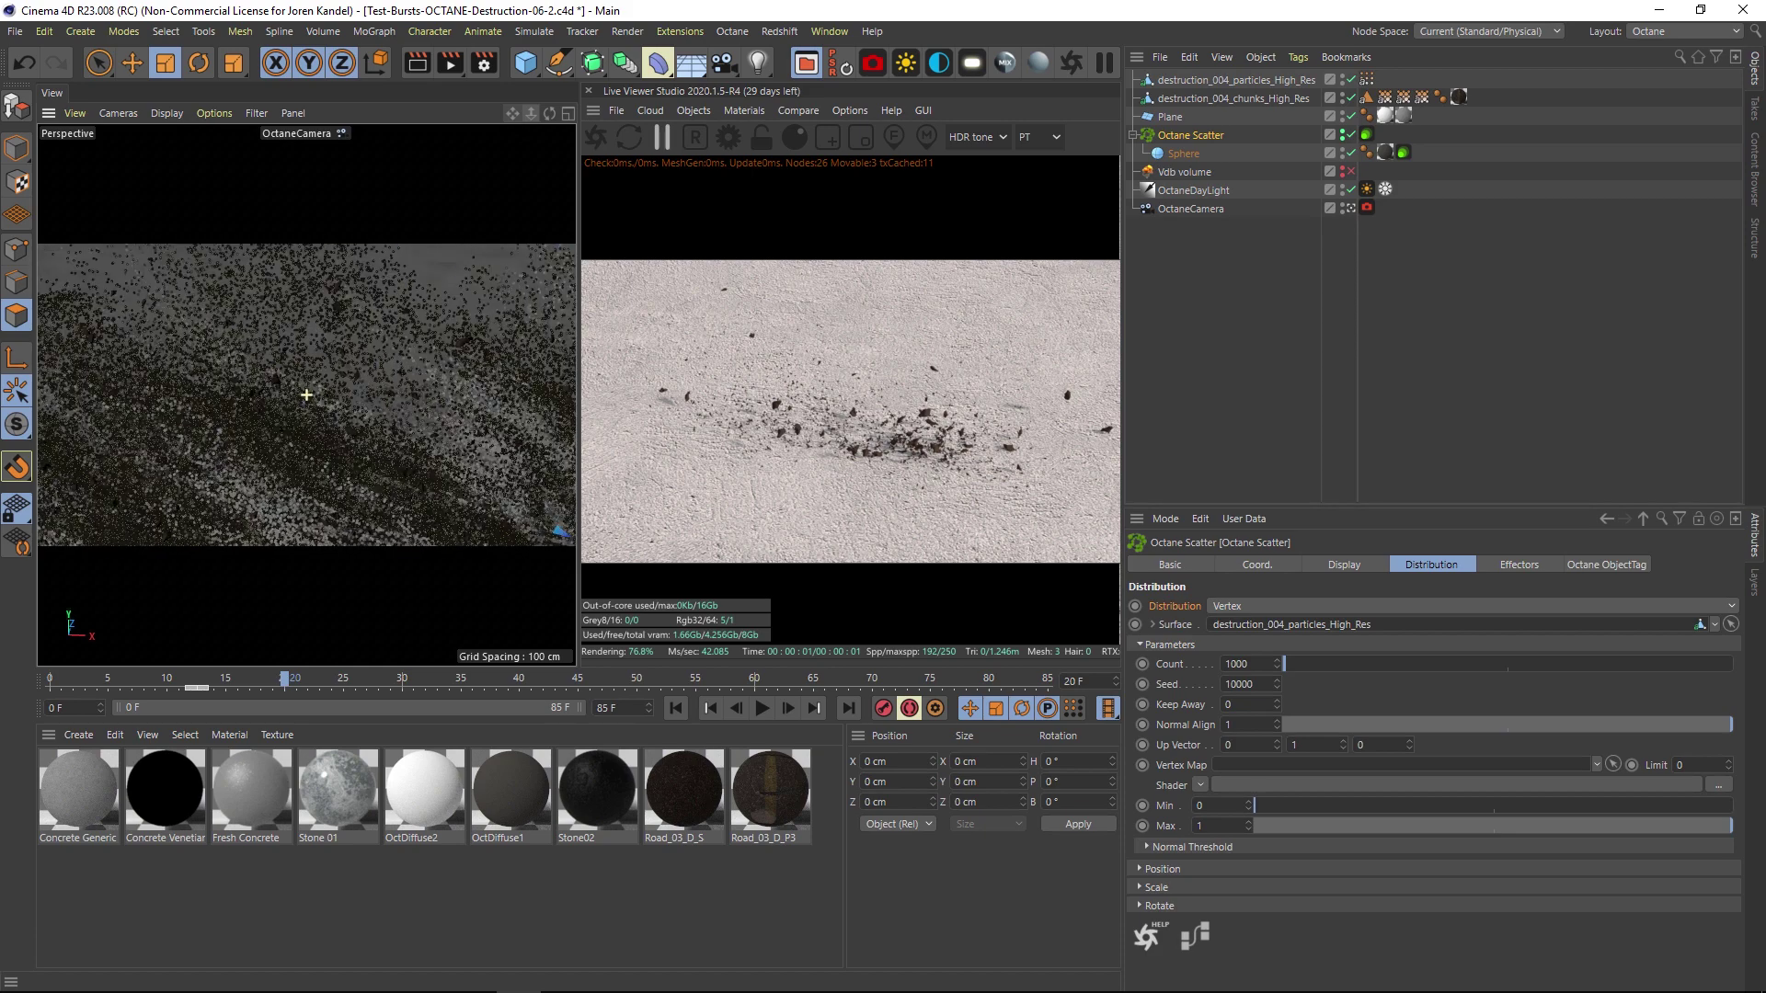
{"action": "left_click_drag", "start_coordinate": [520, 115], "coordinate": [519, 115]}
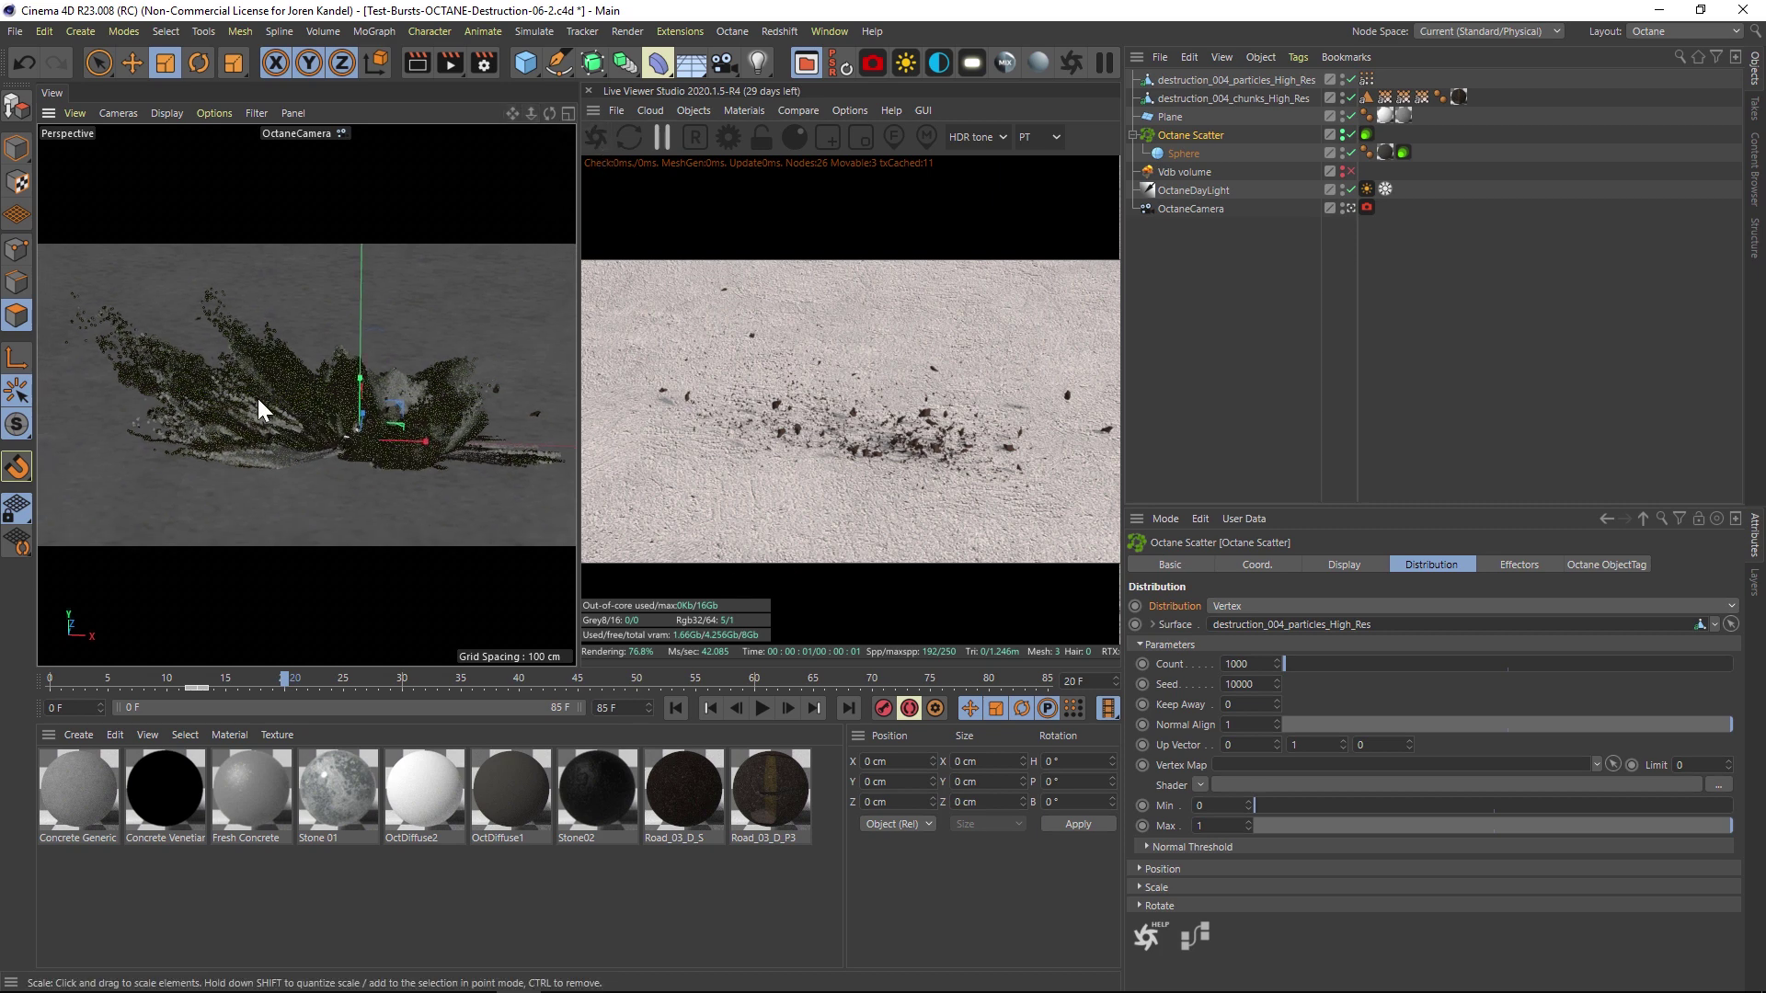
{"action": "left_click", "coordinate": [596, 138]}
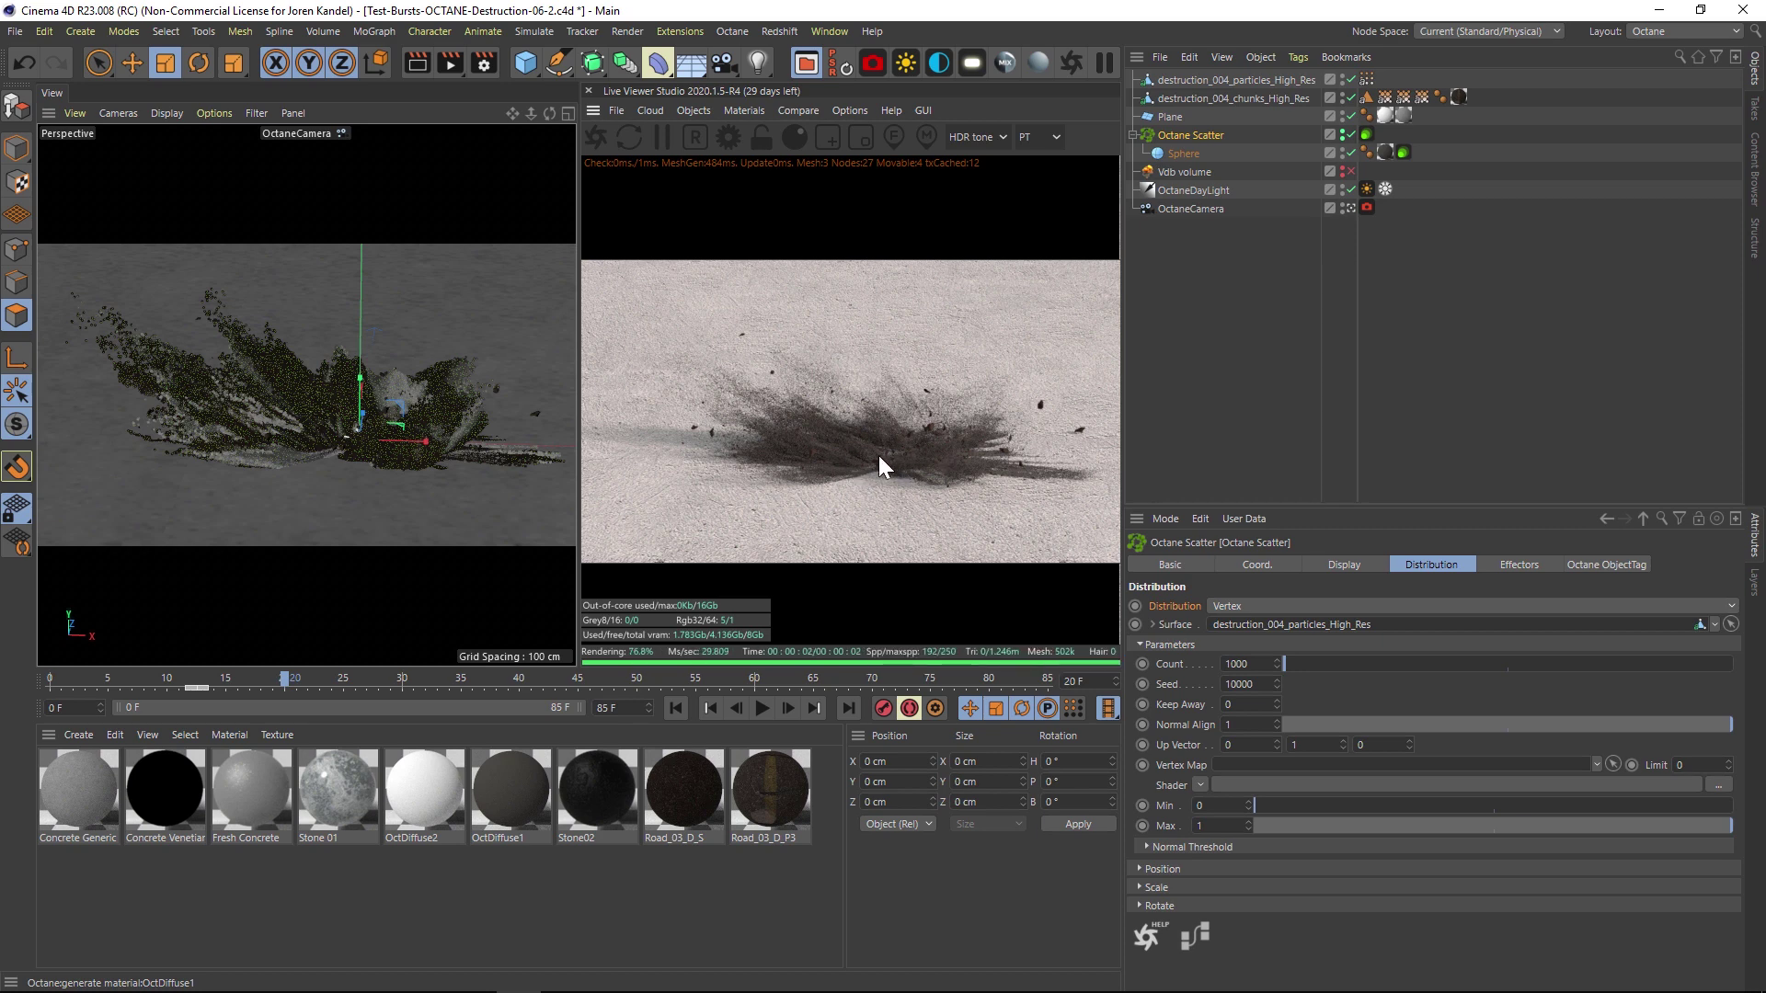
Try a blue-violet end color in the diffuse gradient of the OctDiffuse1 particle material and undo it
{"action": "left_click", "coordinate": [1385, 150]}
{"action": "left_click", "coordinate": [527, 791]}
{"action": "double_click", "coordinate": [528, 791]}
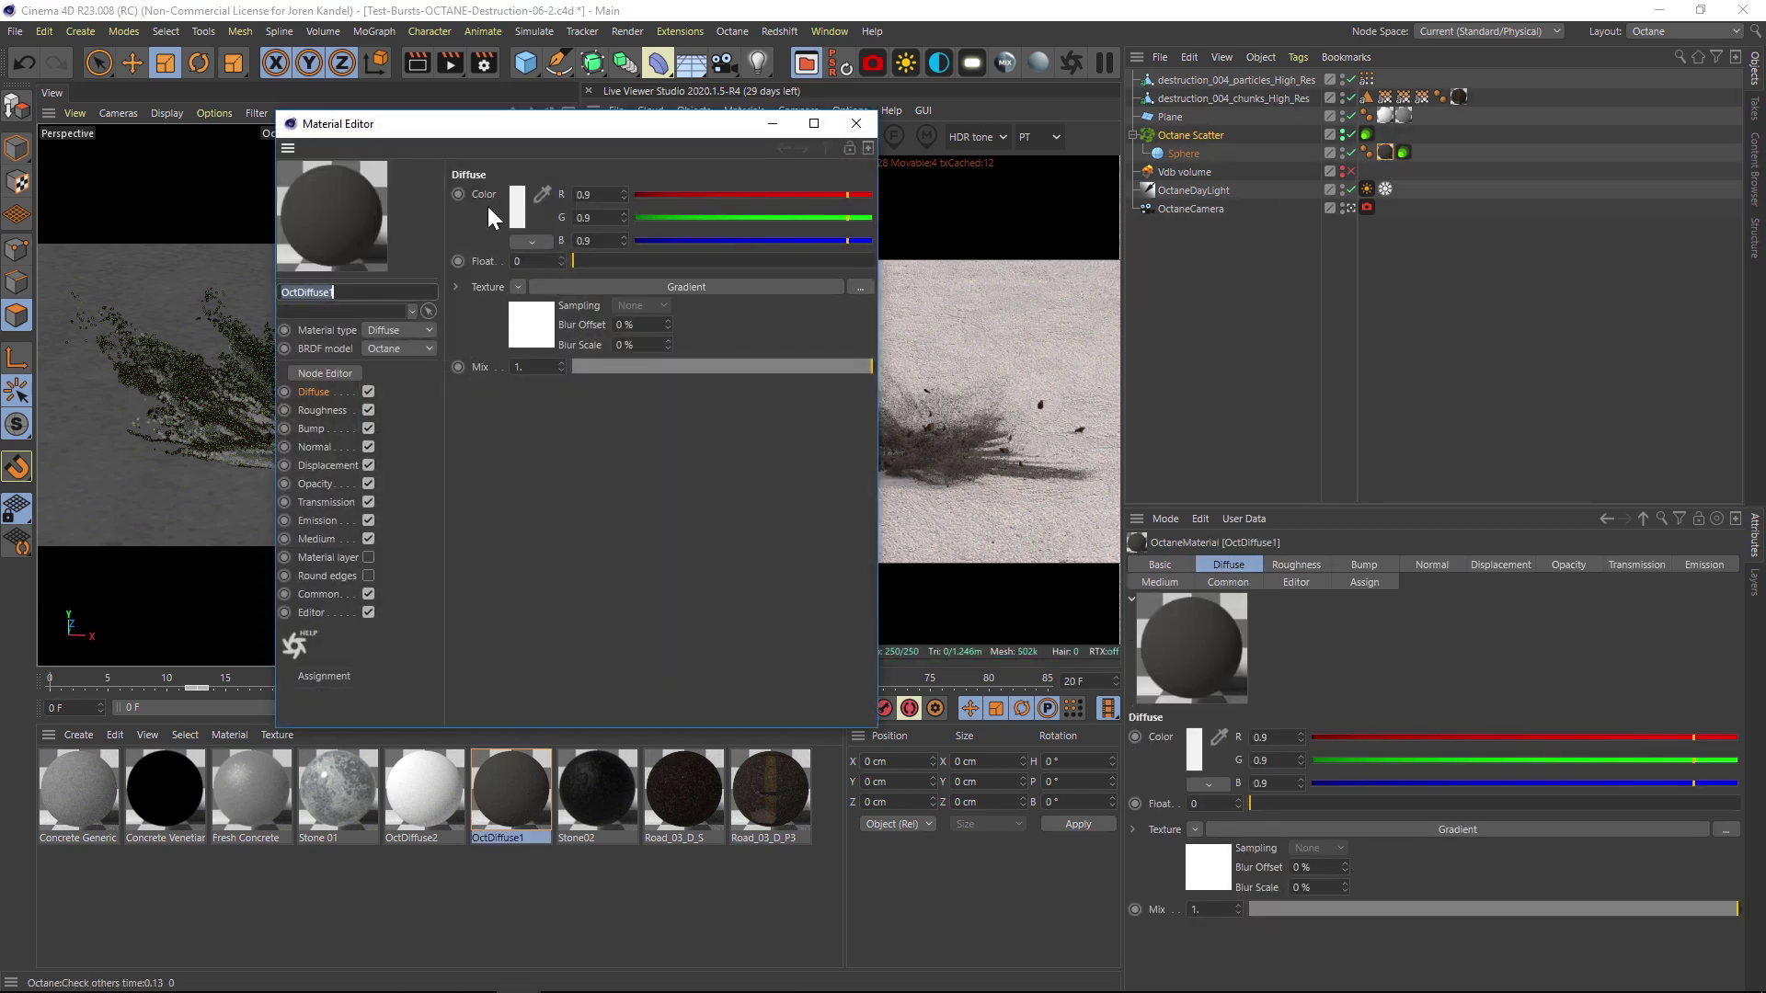
{"action": "left_click", "coordinate": [521, 333]}
{"action": "double_click", "coordinate": [864, 399]}
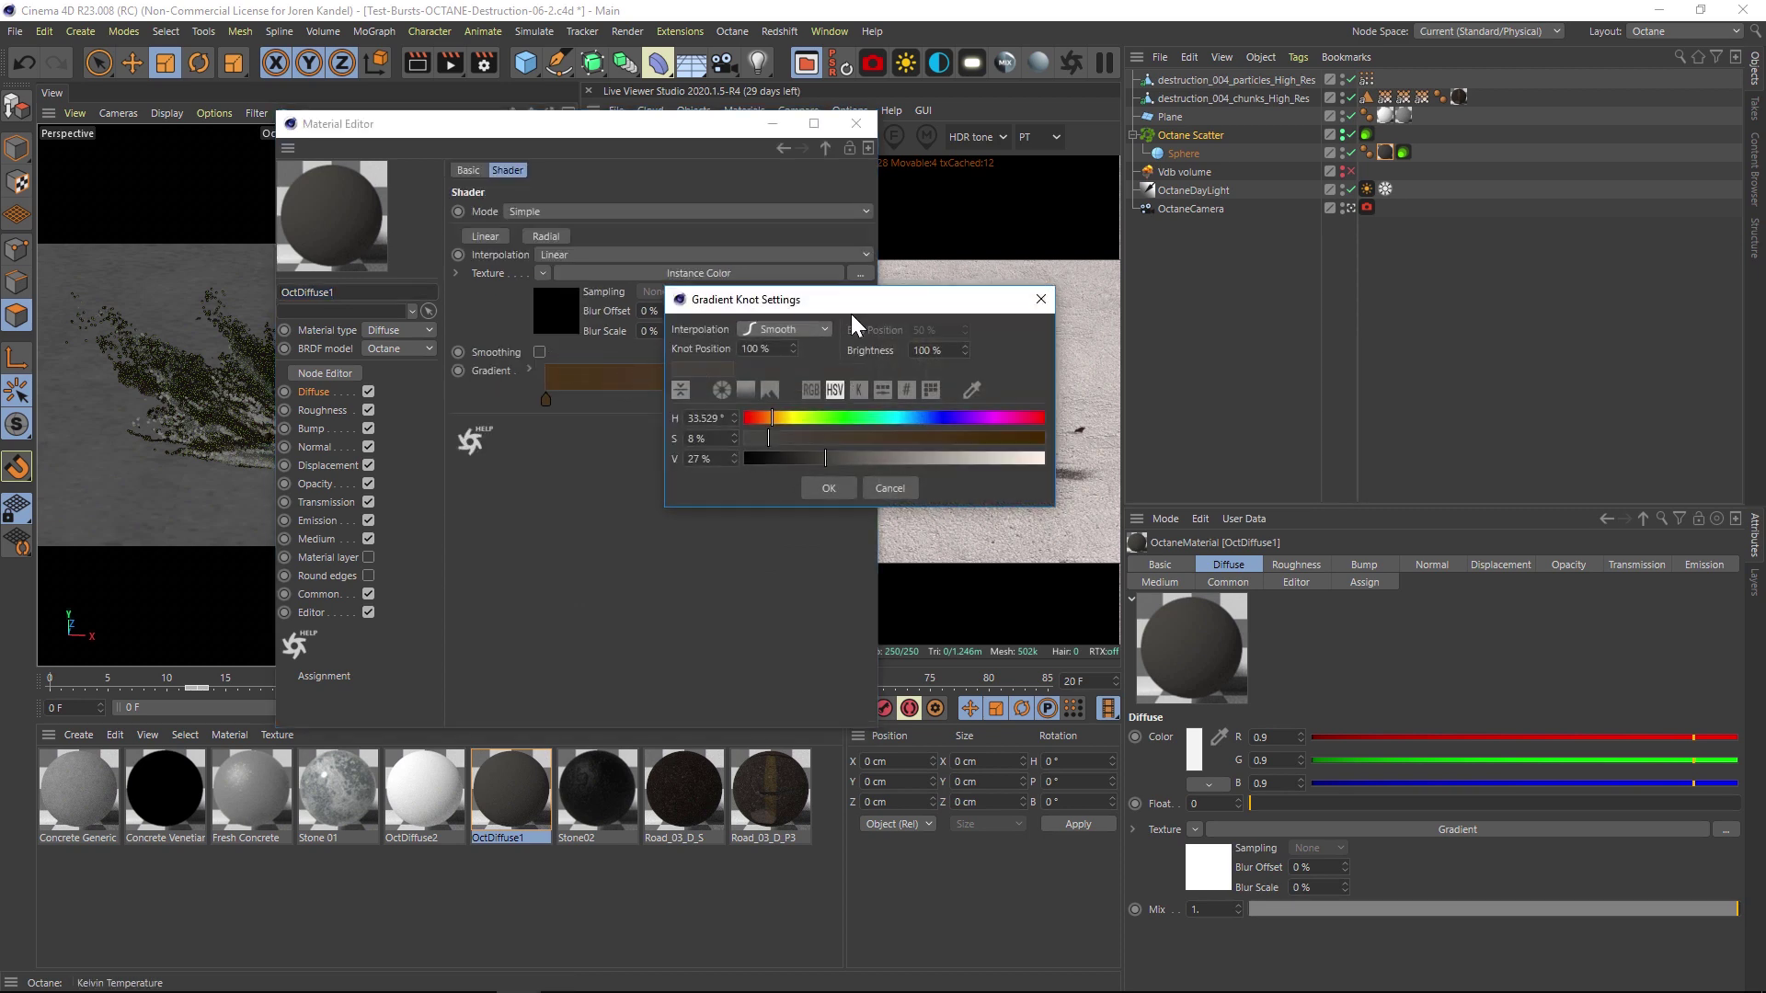
{"action": "left_click_drag", "start_coordinate": [848, 417], "coordinate": [941, 421]}
{"action": "left_click", "coordinate": [819, 488]}
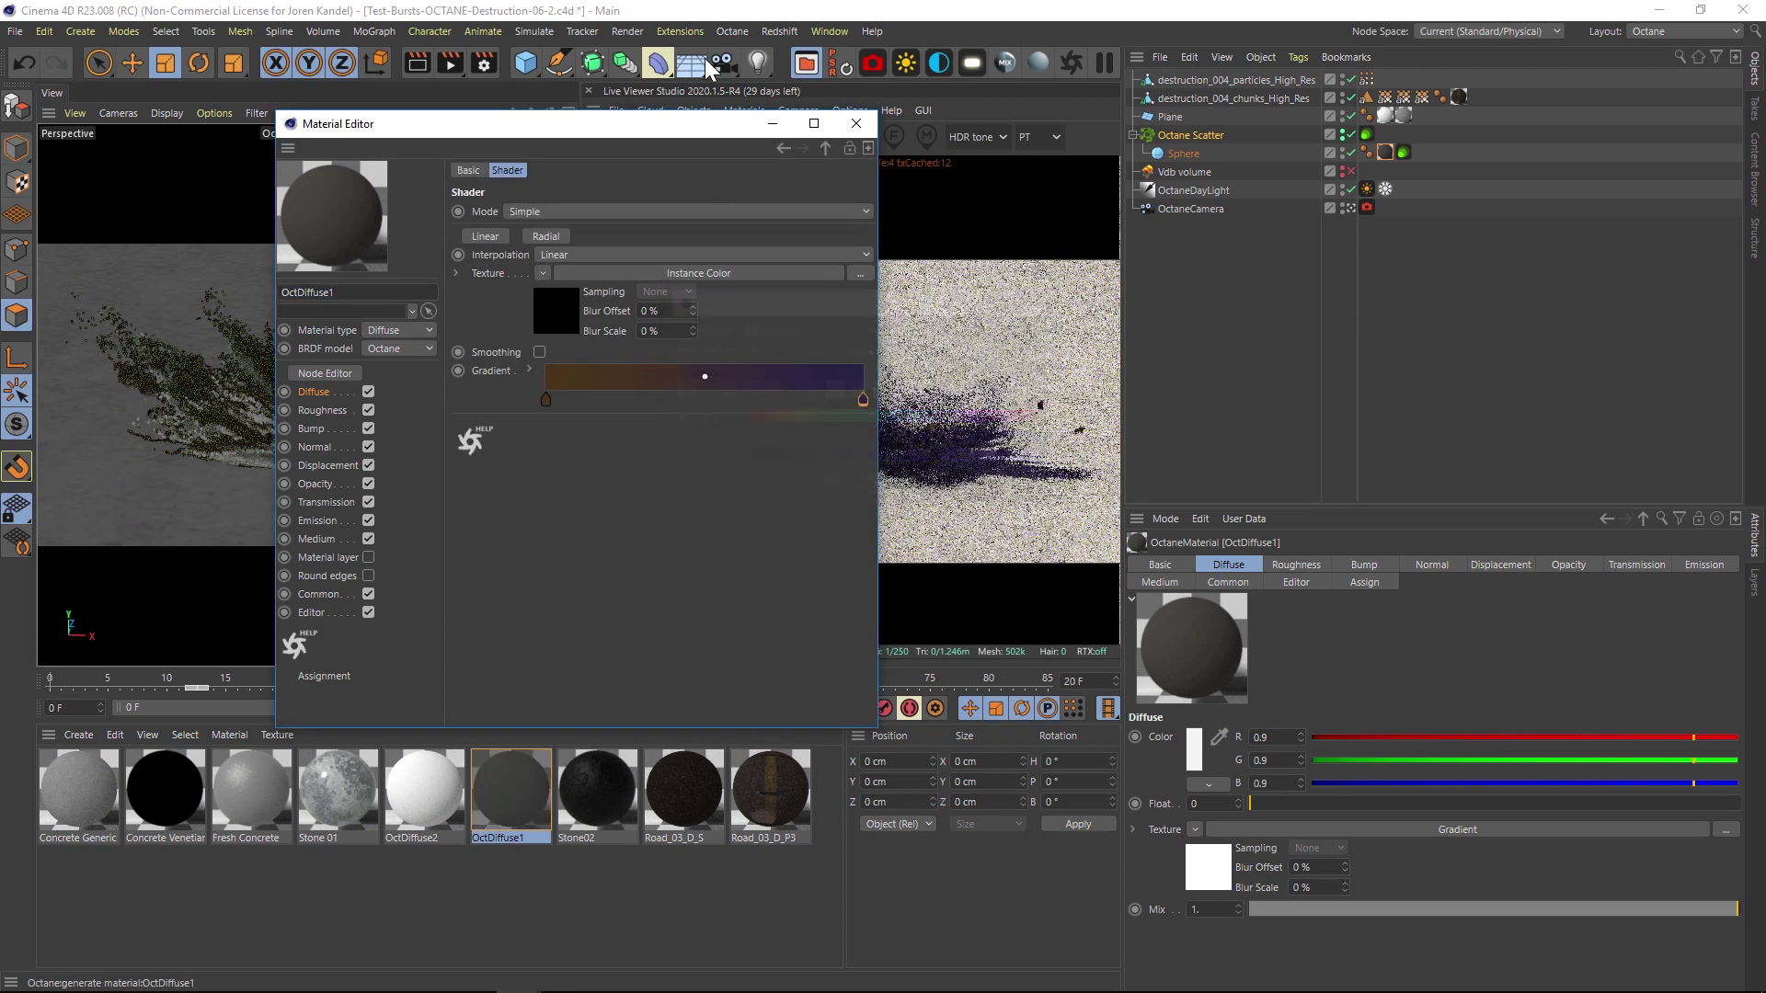
{"action": "left_click_drag", "start_coordinate": [559, 134], "coordinate": [279, 139]}
{"action": "key", "text": "ctrl+z"}
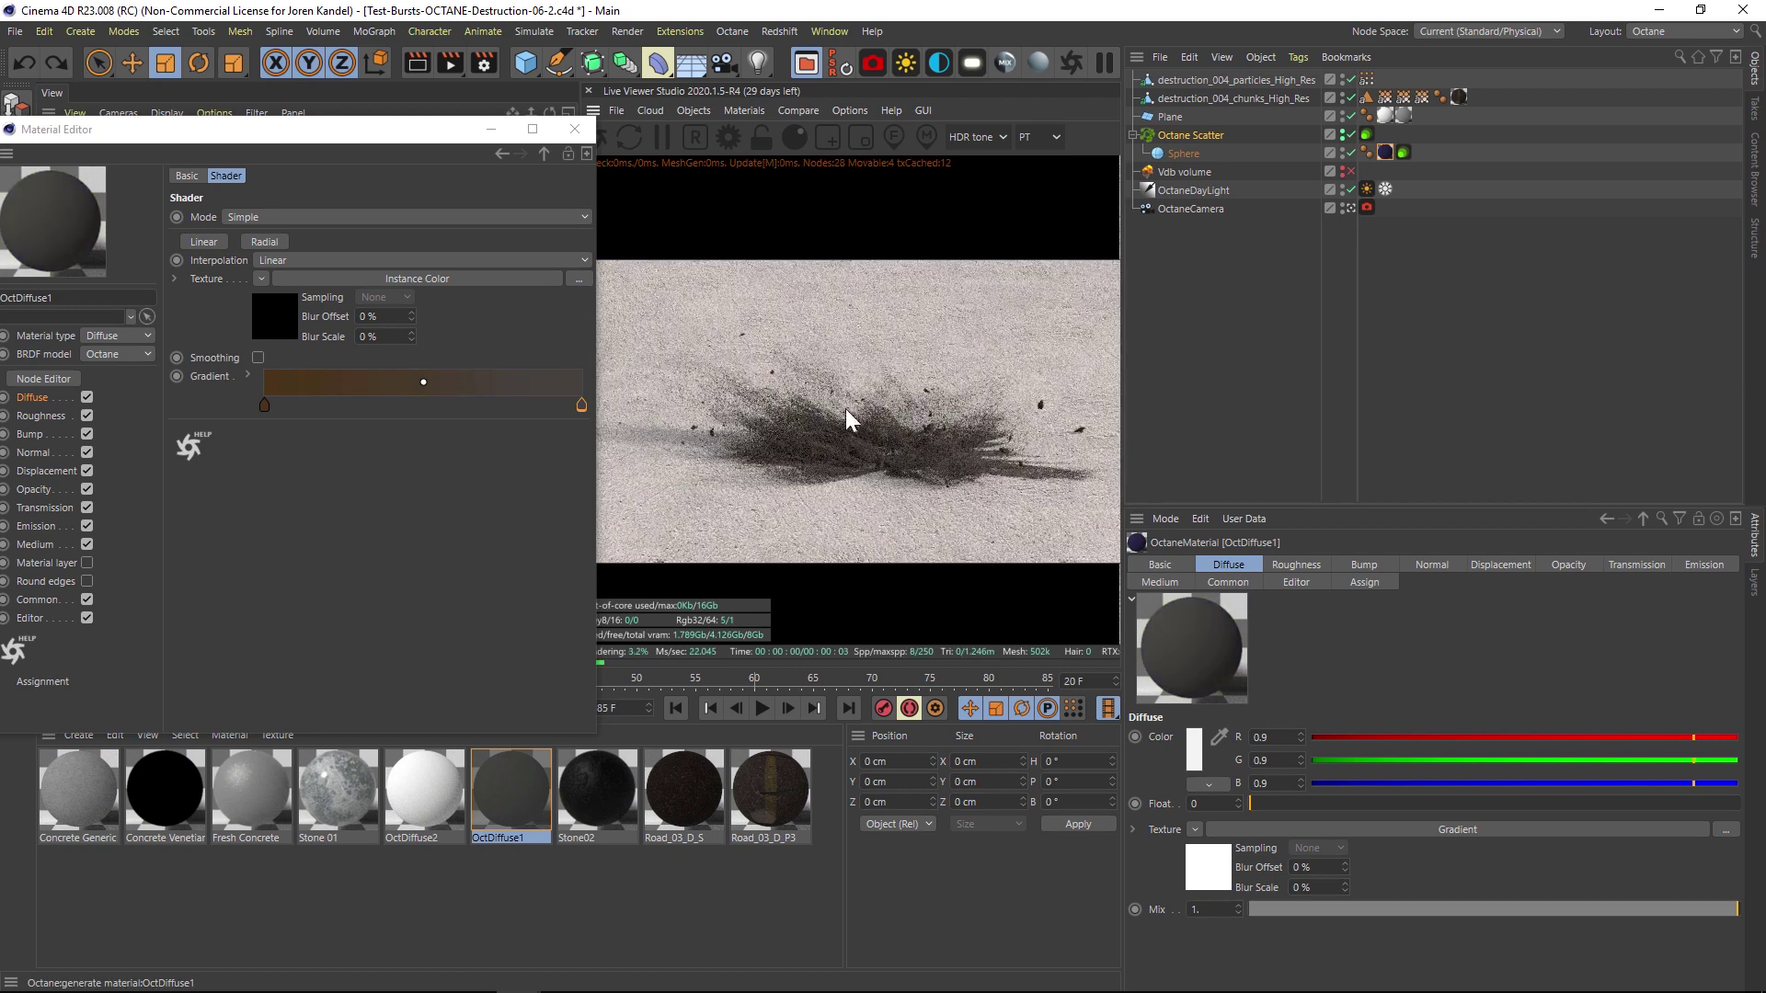
{"action": "left_click", "coordinate": [570, 128]}
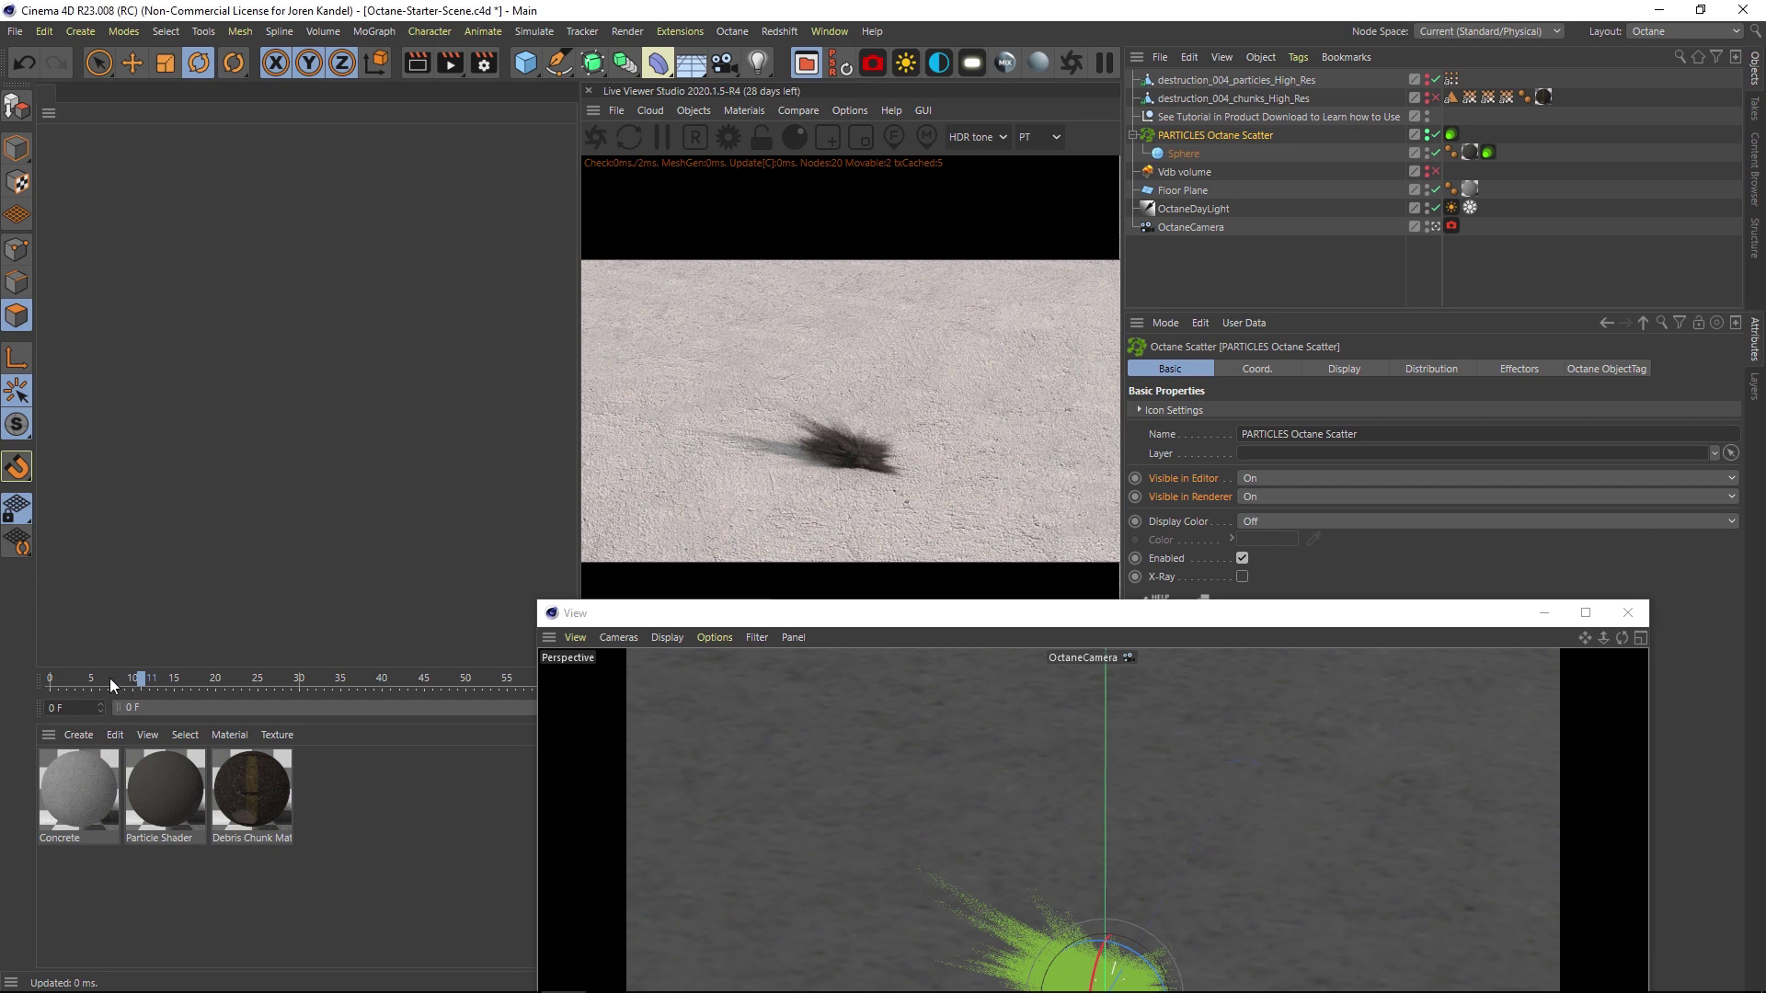
In the starter scene, examine how the scattered particles display in the viewport between frames 6 and 17
{"action": "left_click", "coordinate": [109, 681]}
{"action": "left_click_drag", "start_coordinate": [978, 625], "coordinate": [478, 236]}
{"action": "left_click_drag", "start_coordinate": [653, 232], "coordinate": [622, 90]}
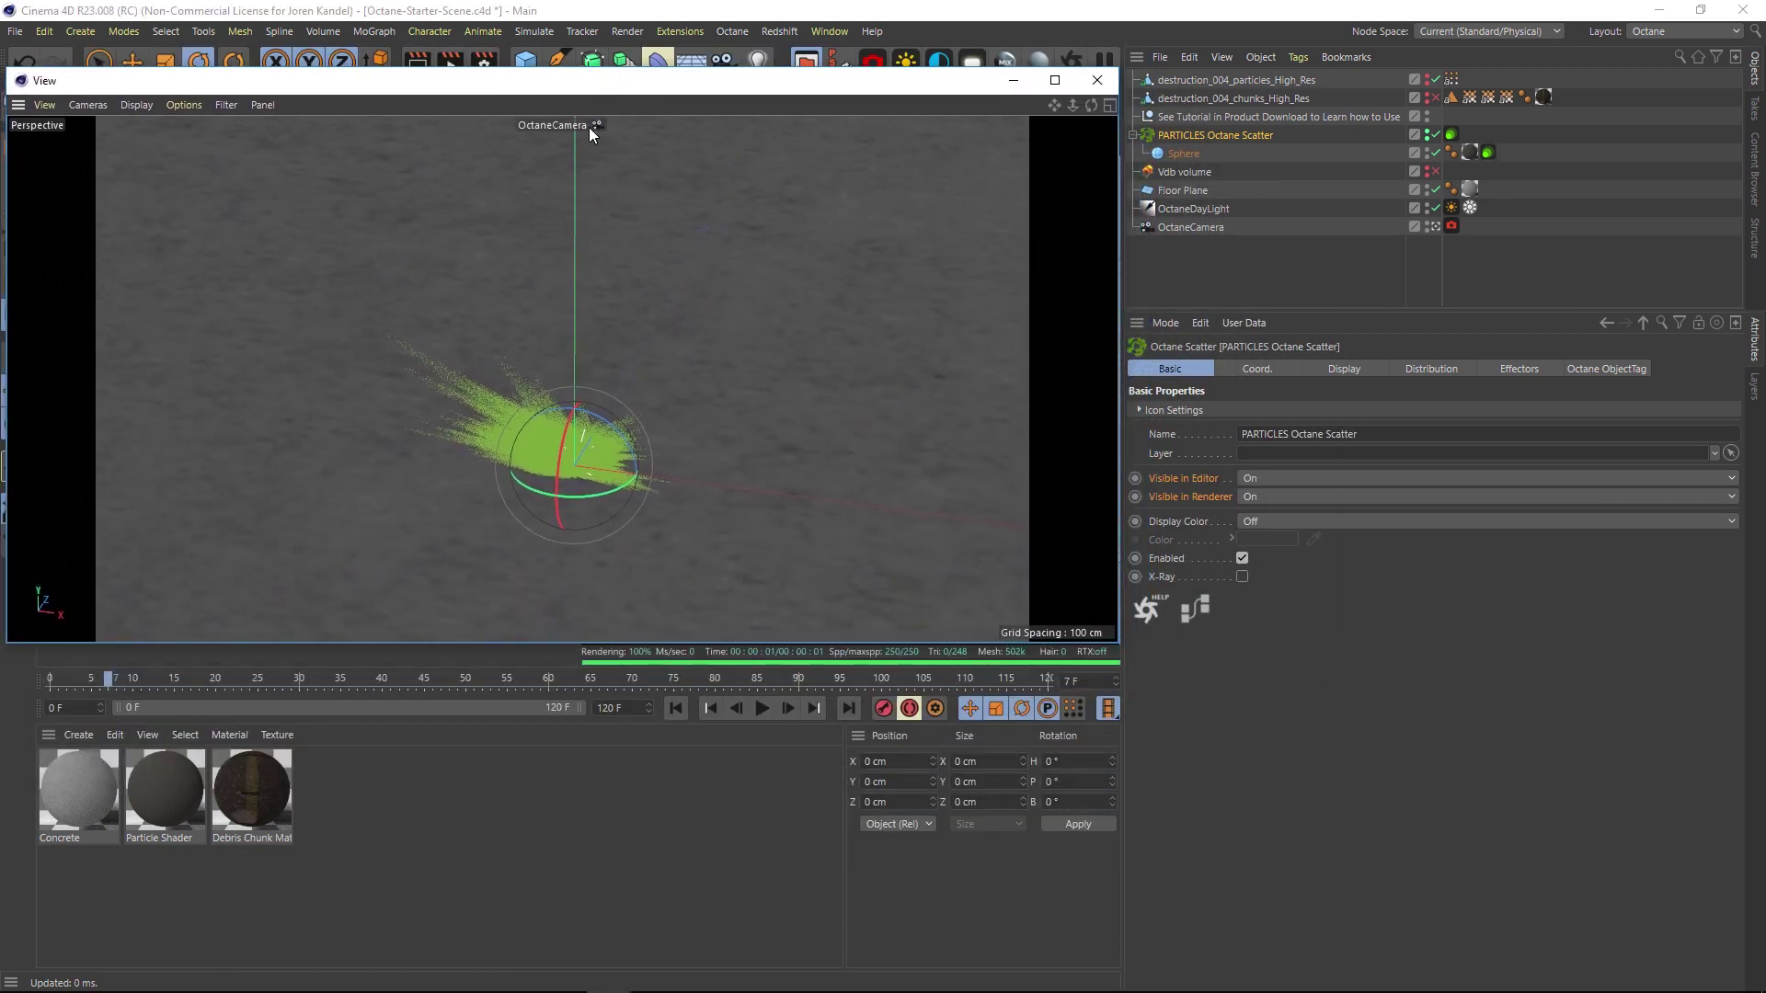
{"action": "left_click", "coordinate": [97, 675]}
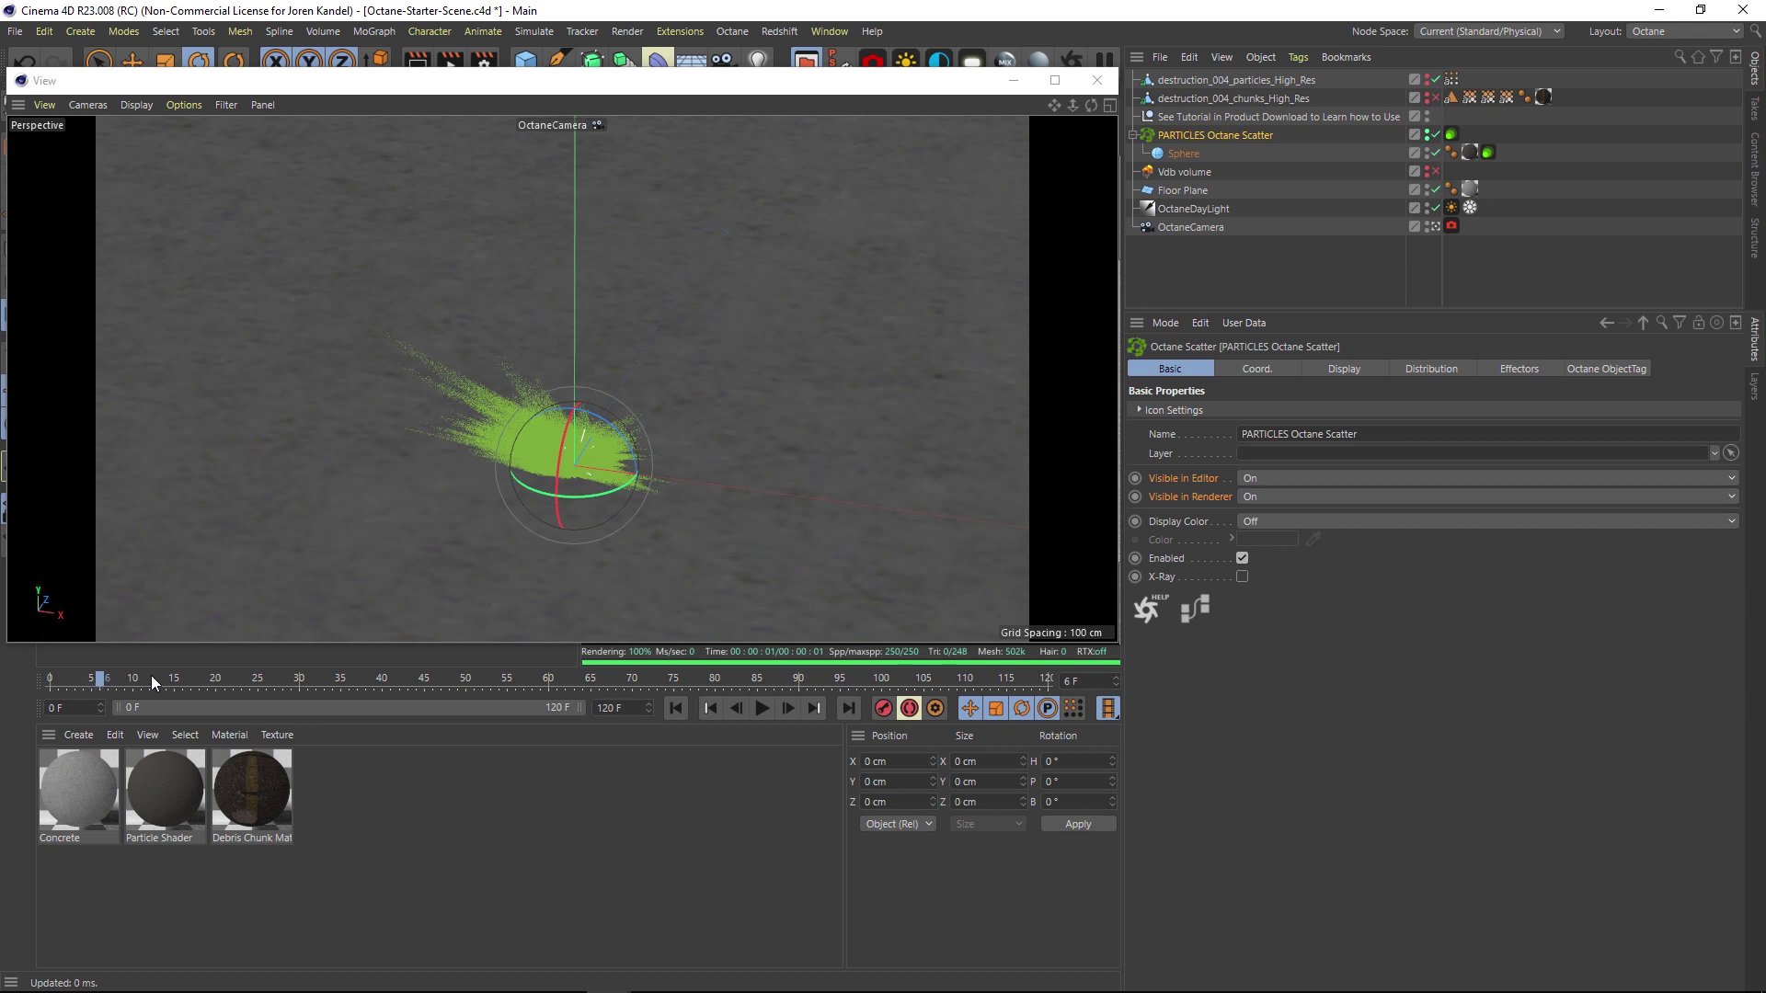
{"action": "left_click", "coordinate": [191, 678]}
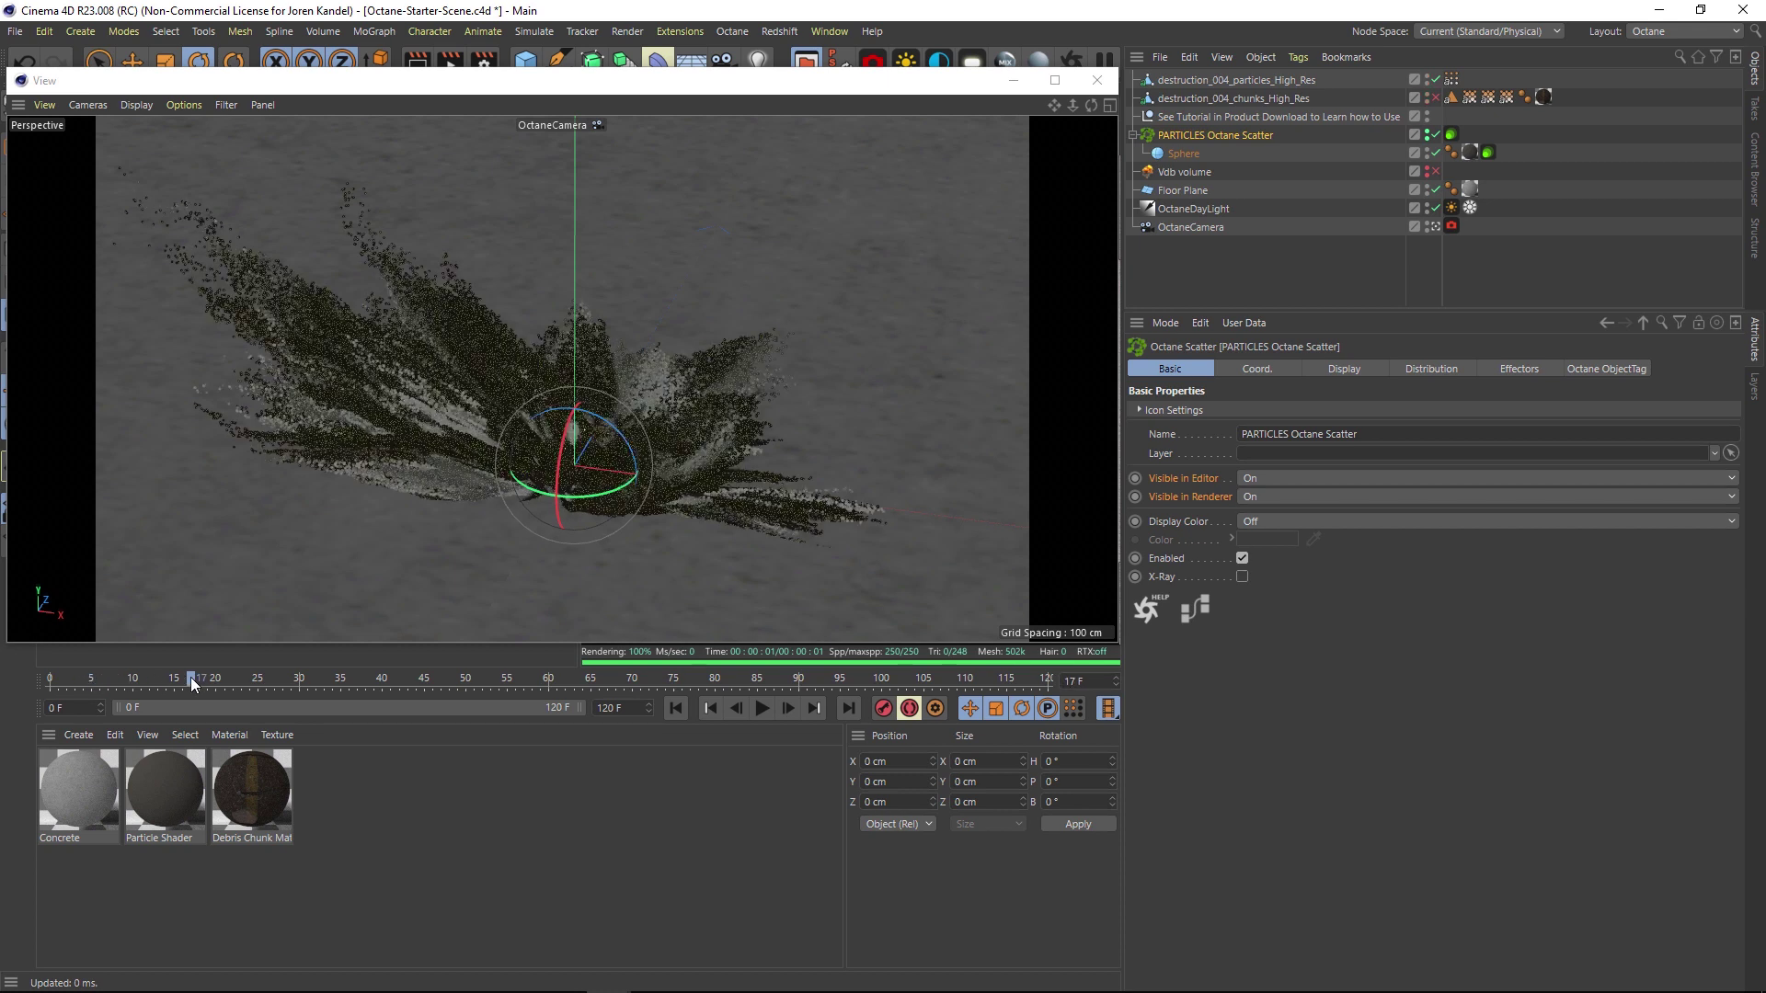
{"action": "left_click", "coordinate": [115, 677]}
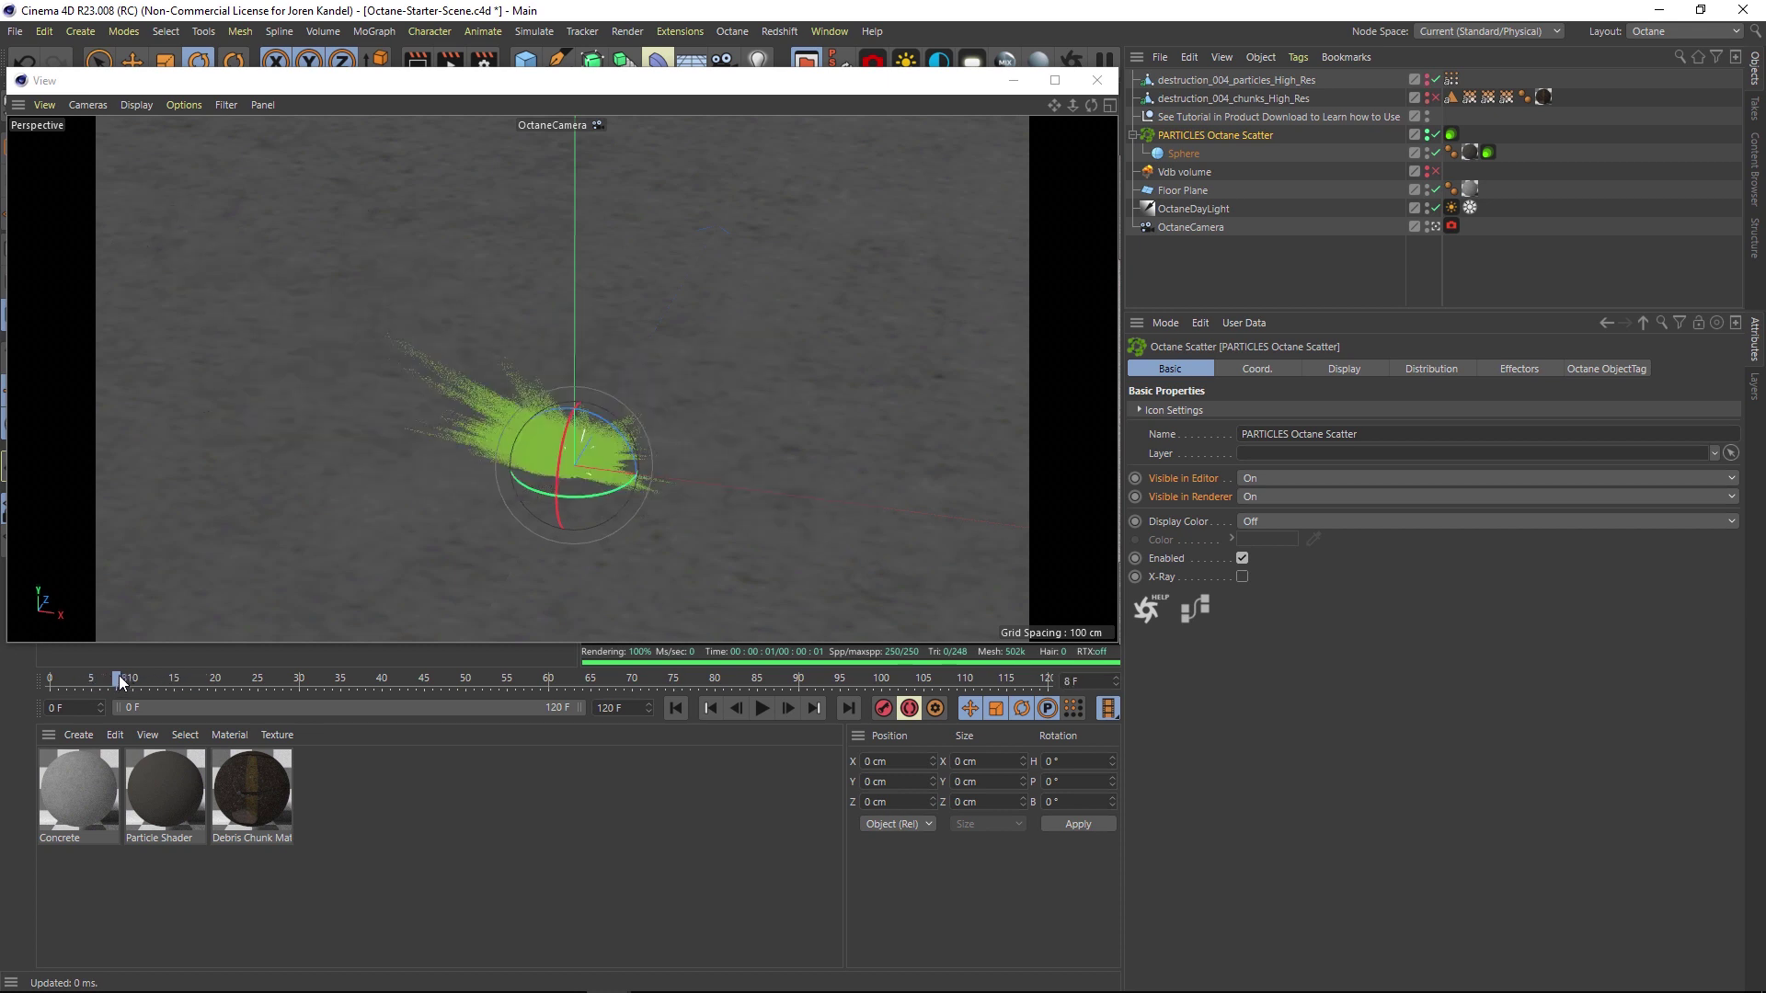
At frame 12, keyframe Visible in Editor and Visible in Renderer as On for PARTICLES Octane Scatter
{"action": "left_click", "coordinate": [789, 710]}
{"action": "left_click", "coordinate": [788, 709]}
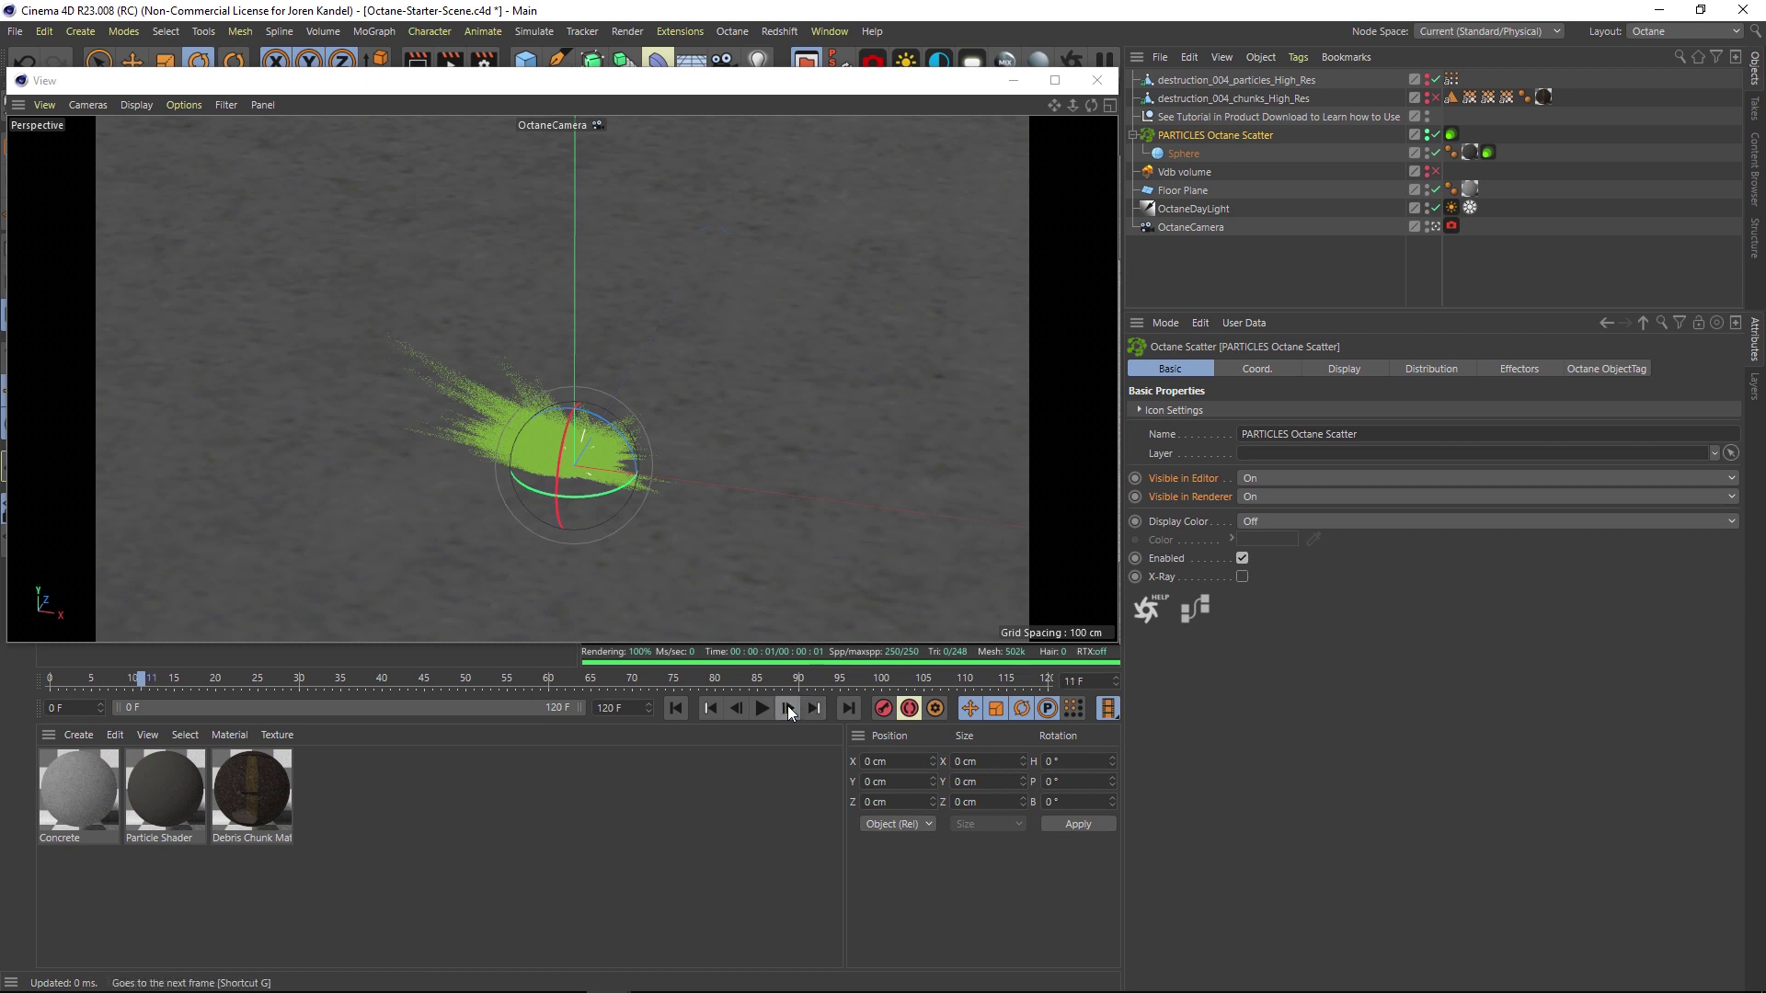
{"action": "left_click", "coordinate": [734, 711]}
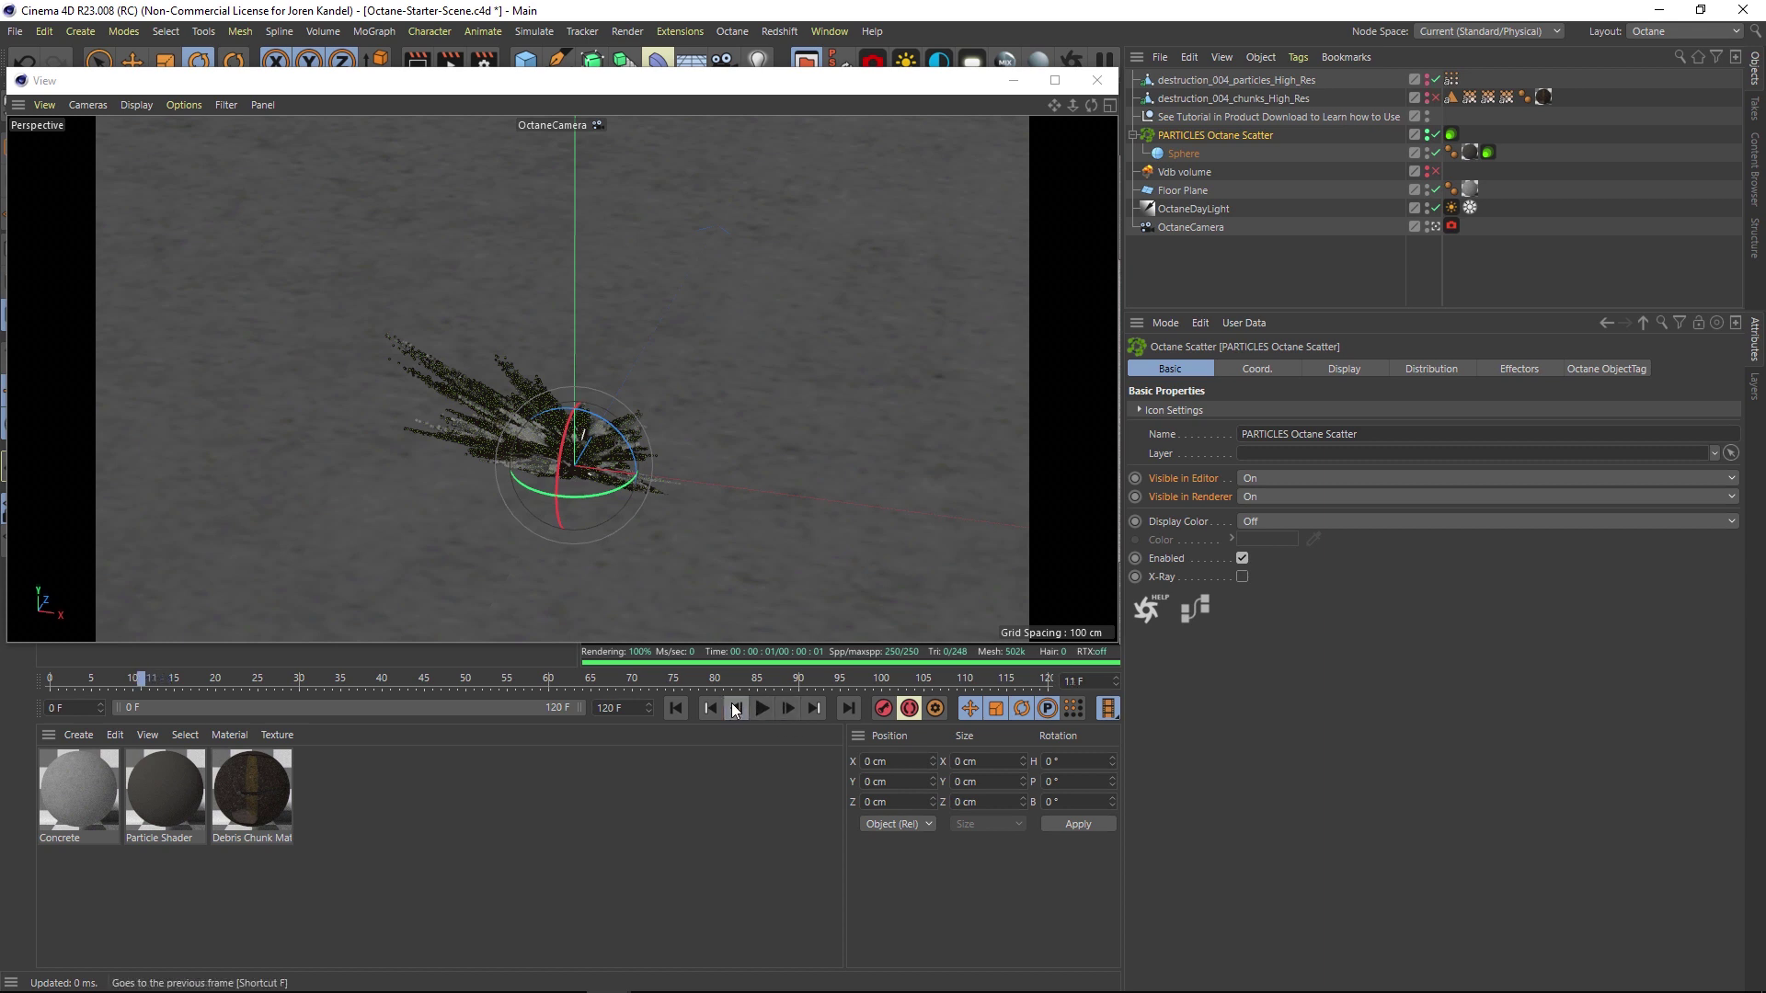
{"action": "left_click", "coordinate": [787, 709]}
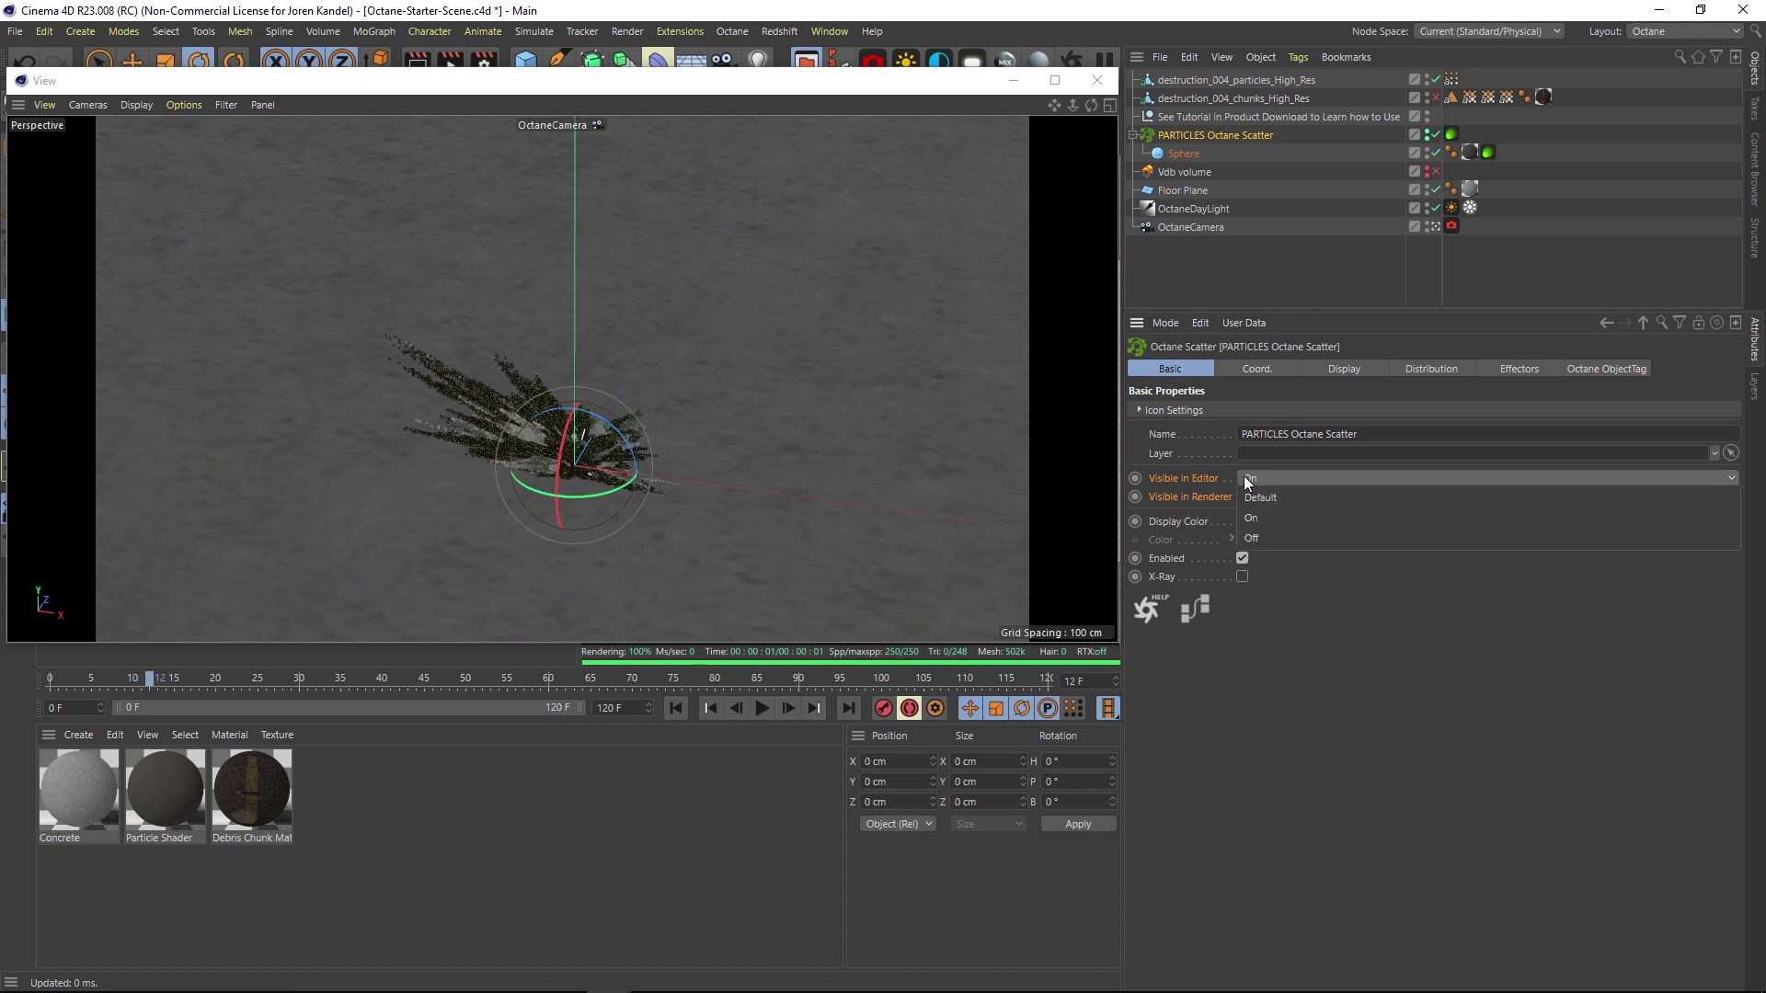
{"action": "left_click", "coordinate": [1135, 478], "text": "ctrl"}
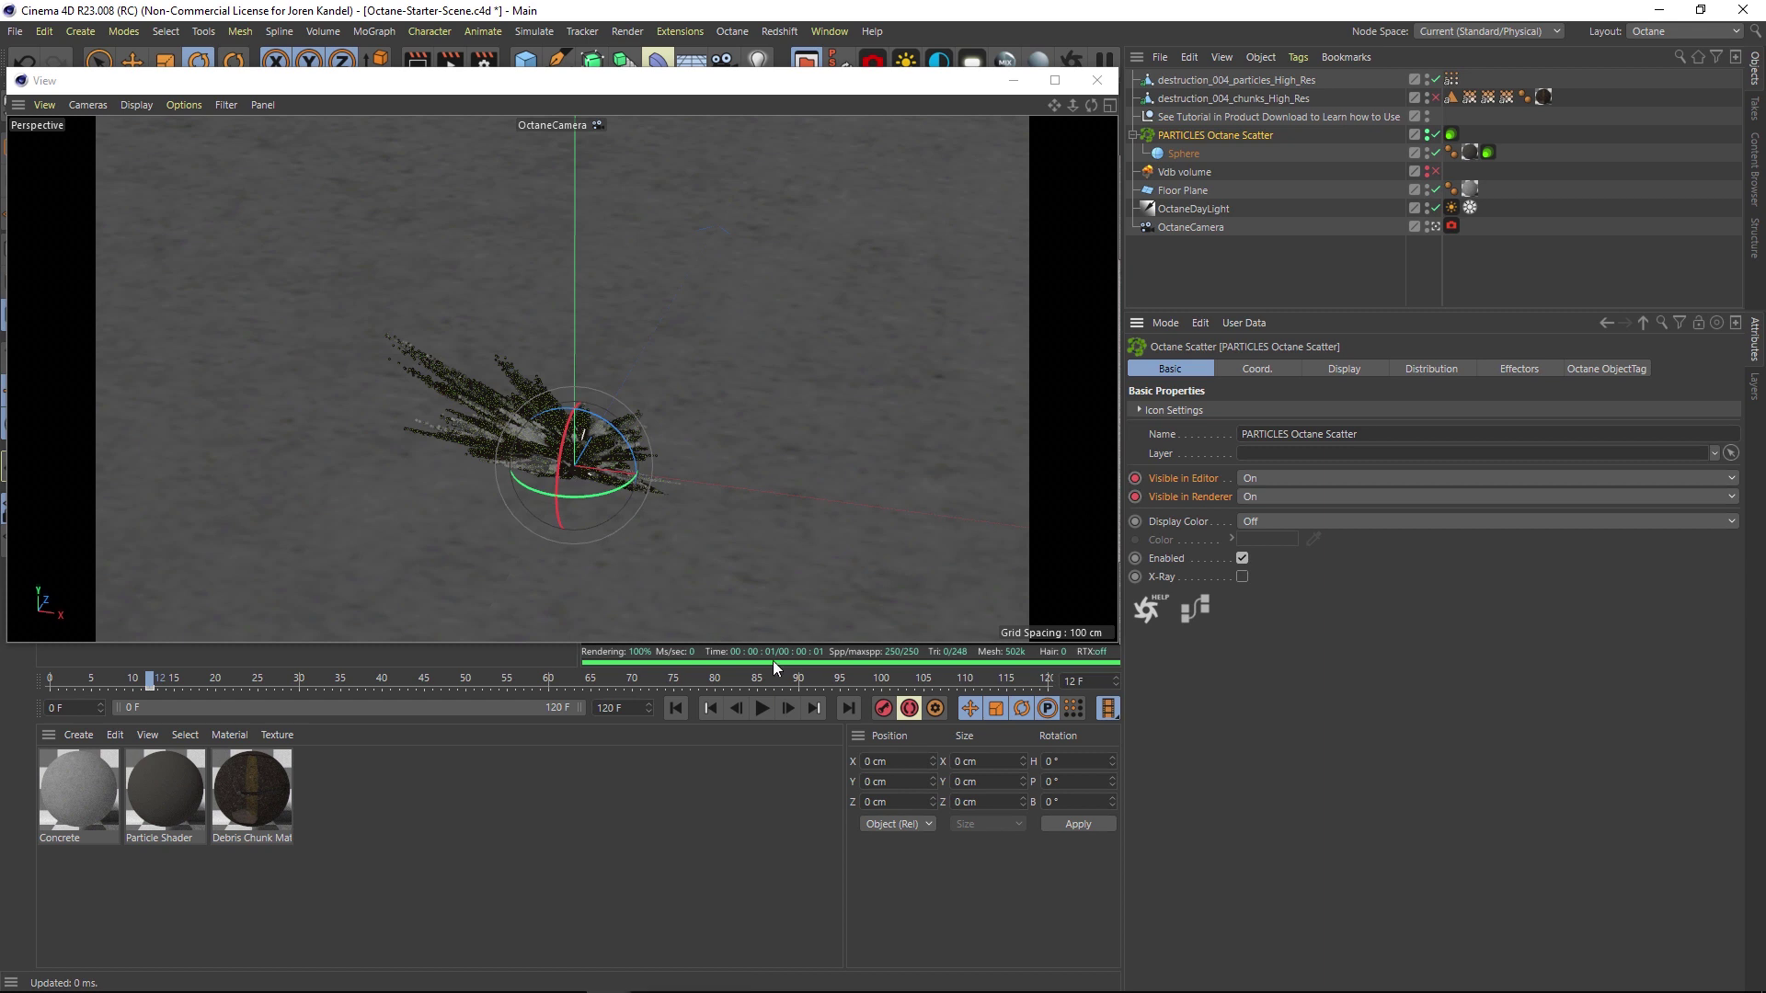
At frame 11, keyframe Visible in Editor and Visible in Renderer as Off for PARTICLES Octane Scatter
{"action": "left_click", "coordinate": [736, 708]}
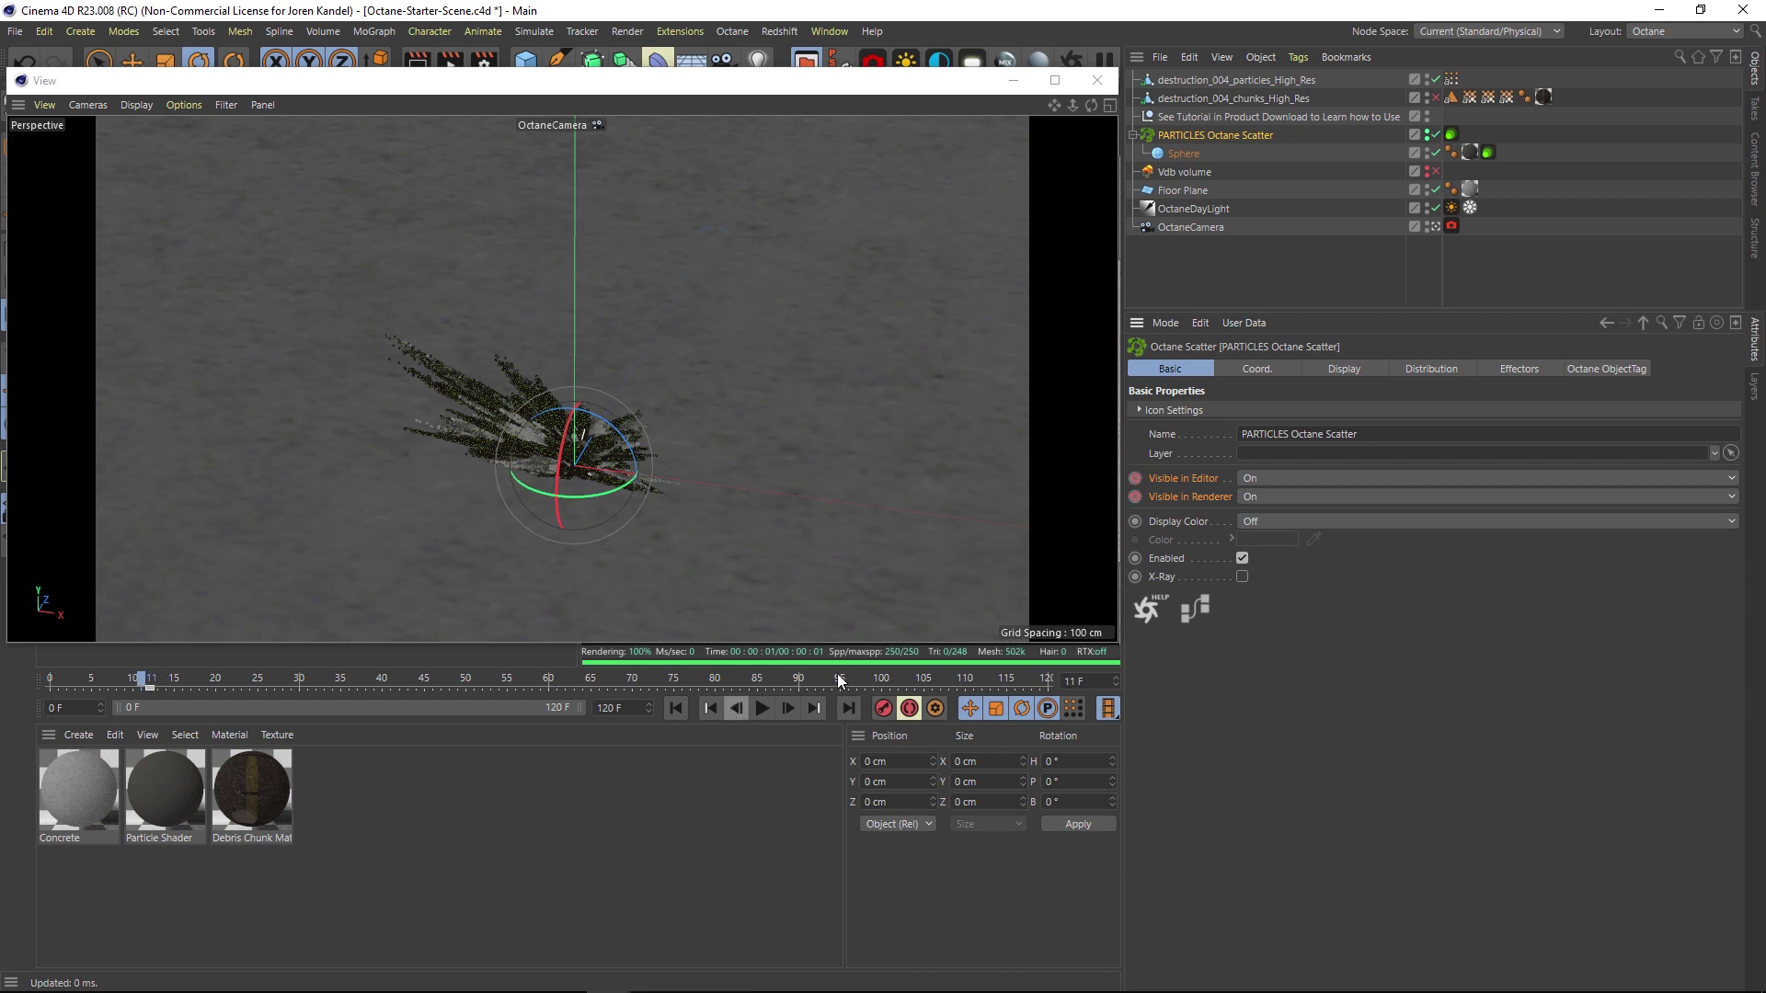
{"action": "left_click", "coordinate": [1255, 478]}
{"action": "left_click", "coordinate": [1260, 535]}
{"action": "left_click", "coordinate": [1260, 498]}
{"action": "left_click", "coordinate": [1260, 556]}
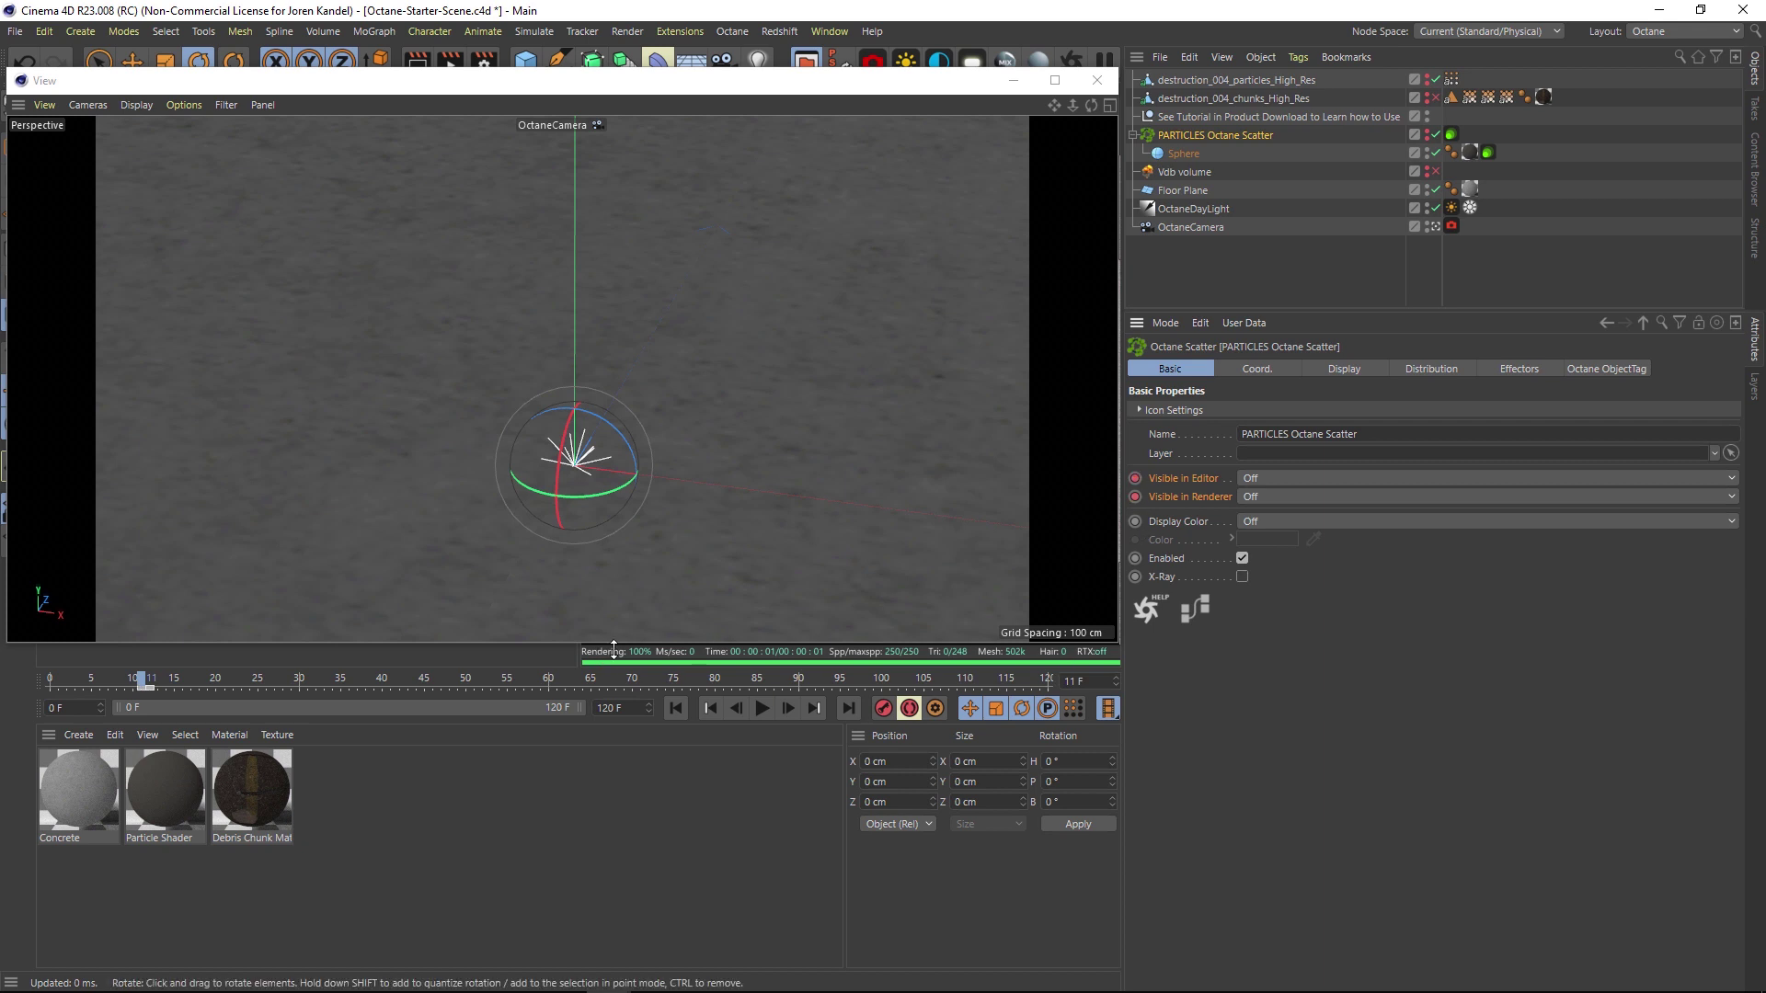
{"action": "left_click", "coordinate": [620, 692]}
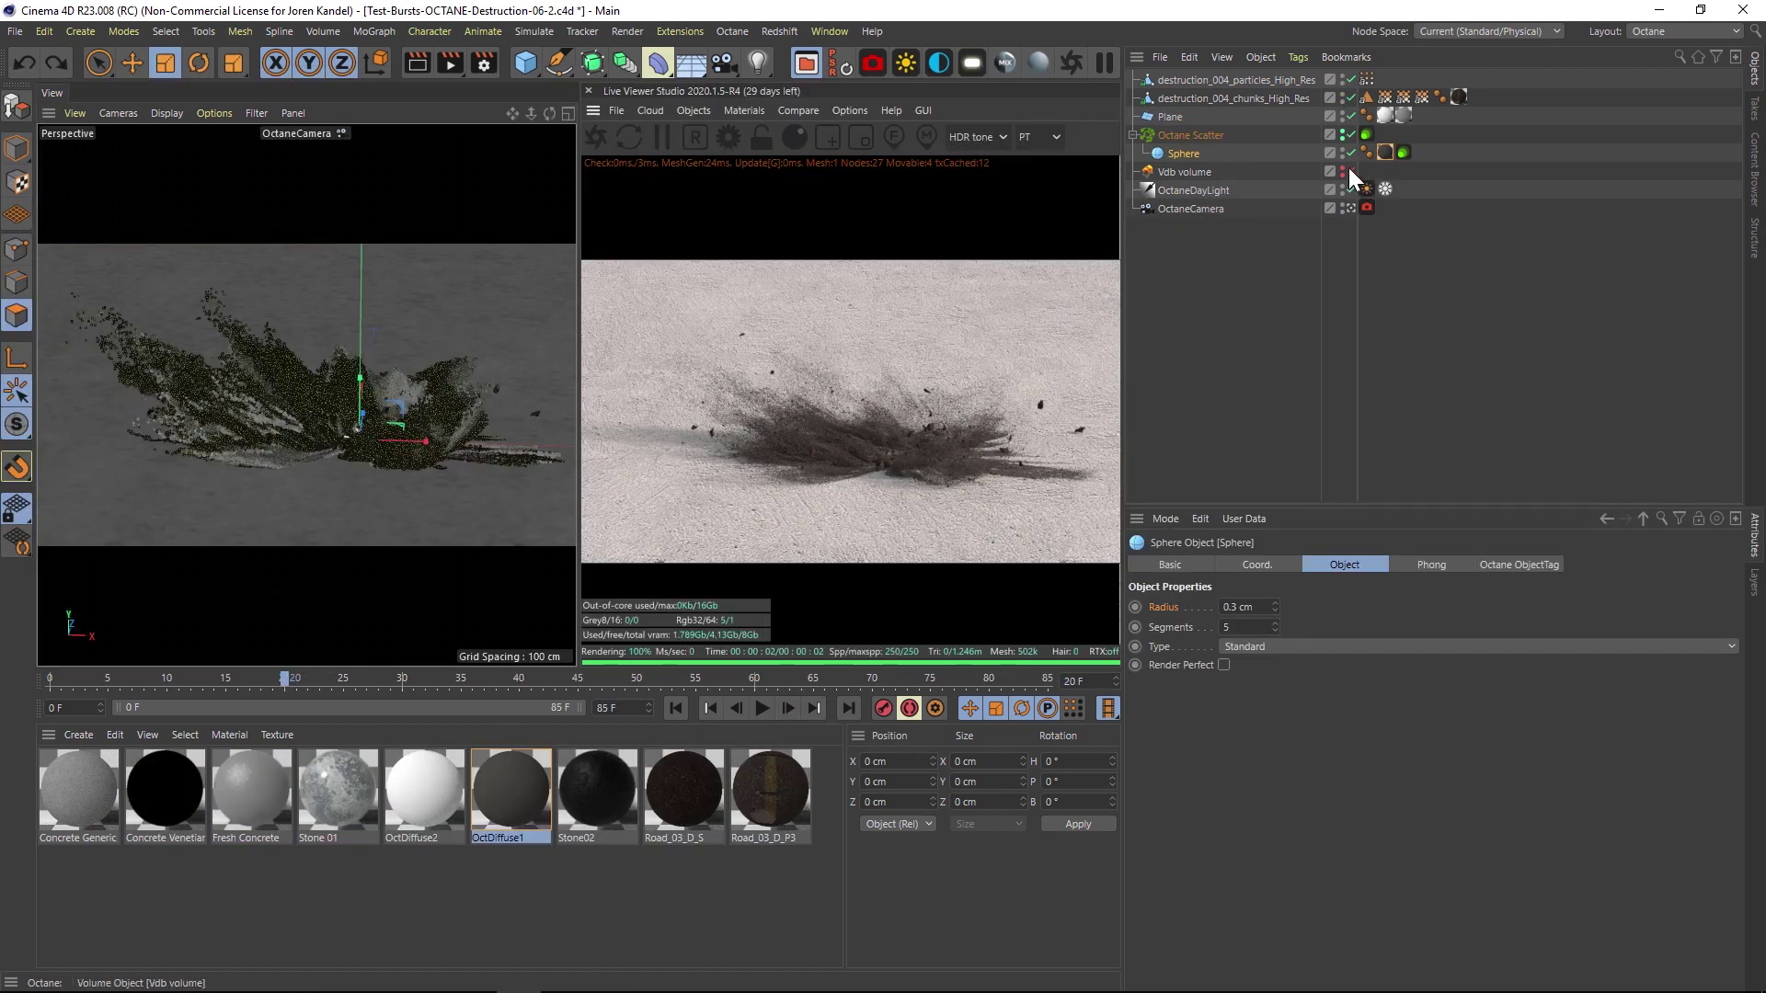
In the Test-Bursts-OCTANE-Destruction-06-2 scene, make the Vdb volume visible and inspect the combined smoke and particles from a different angle
{"action": "left_click", "coordinate": [1342, 175]}
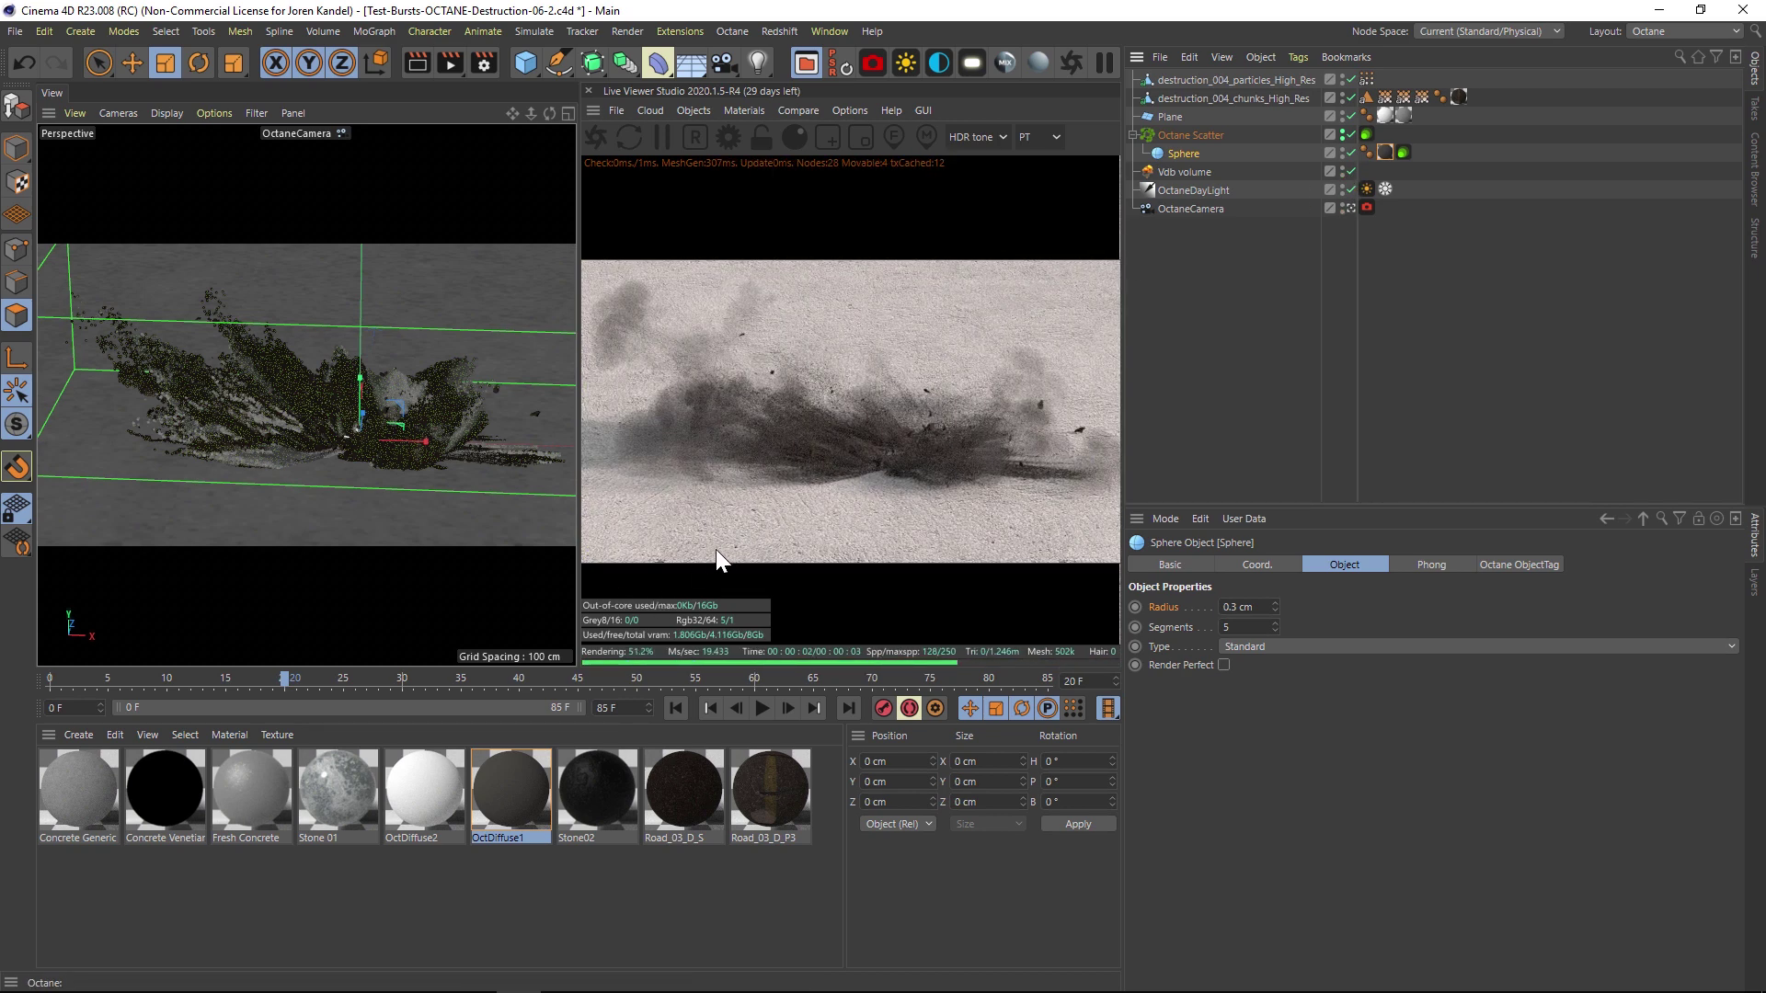
{"action": "left_click_drag", "start_coordinate": [296, 421], "coordinate": [478, 432], "text": "alt"}
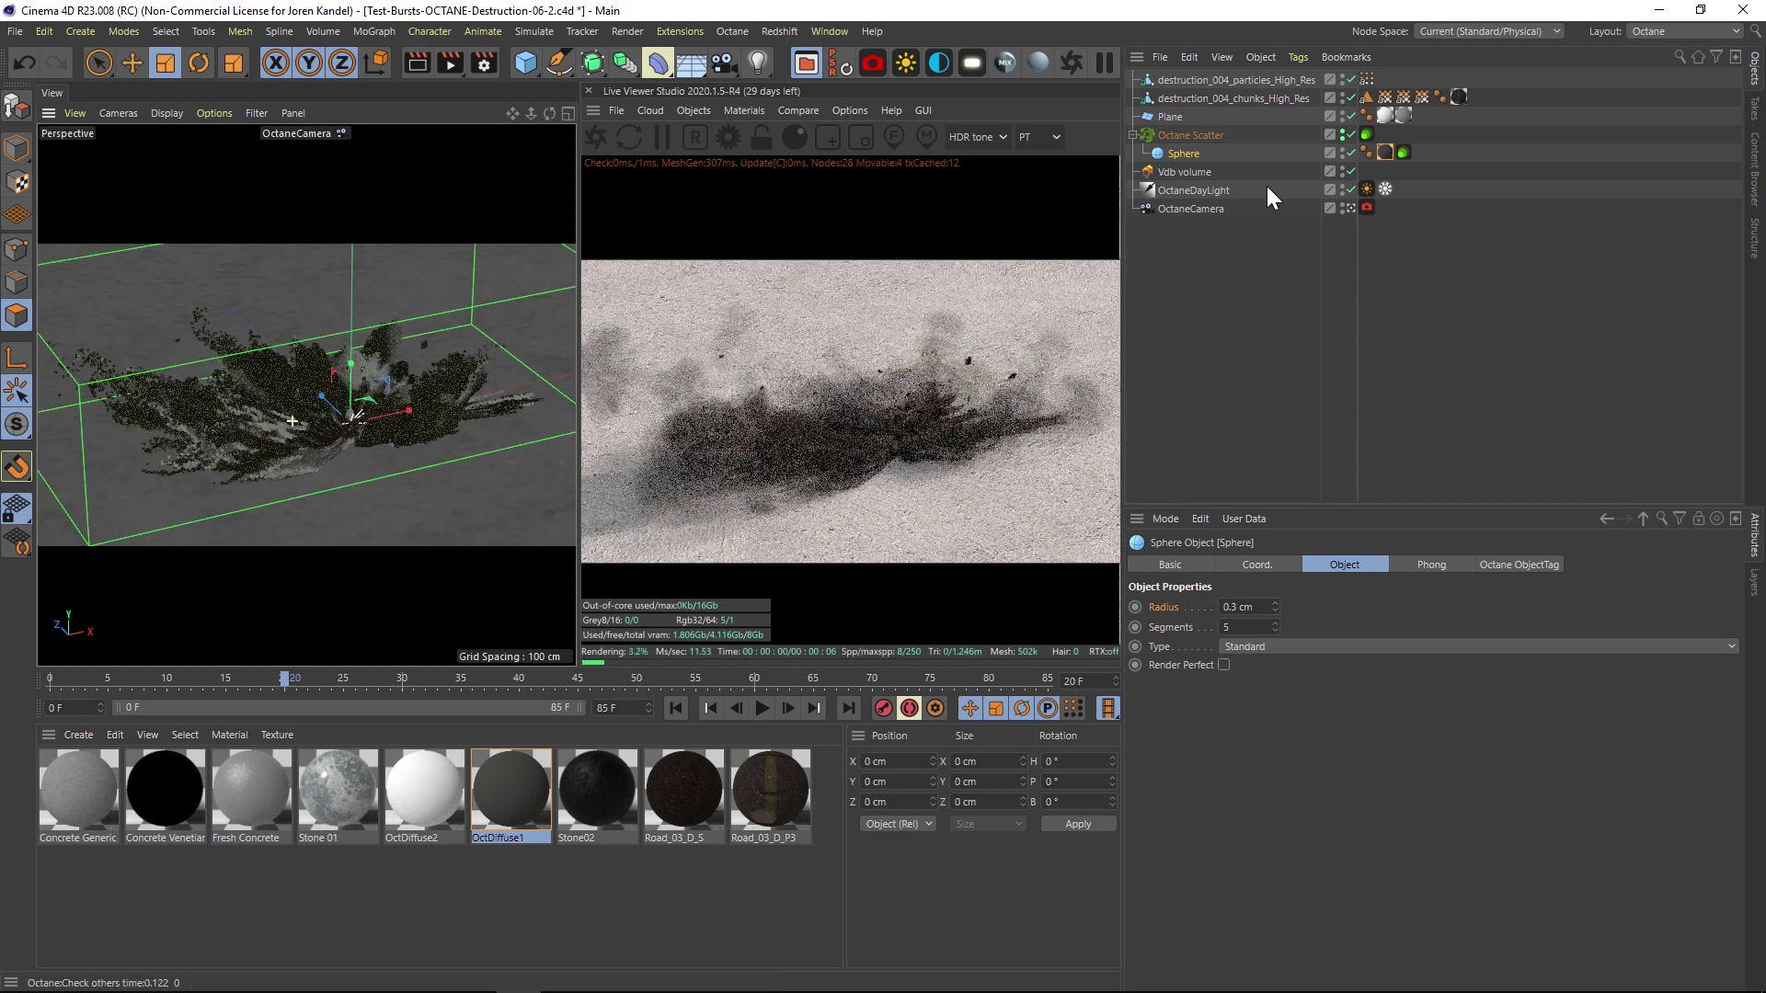